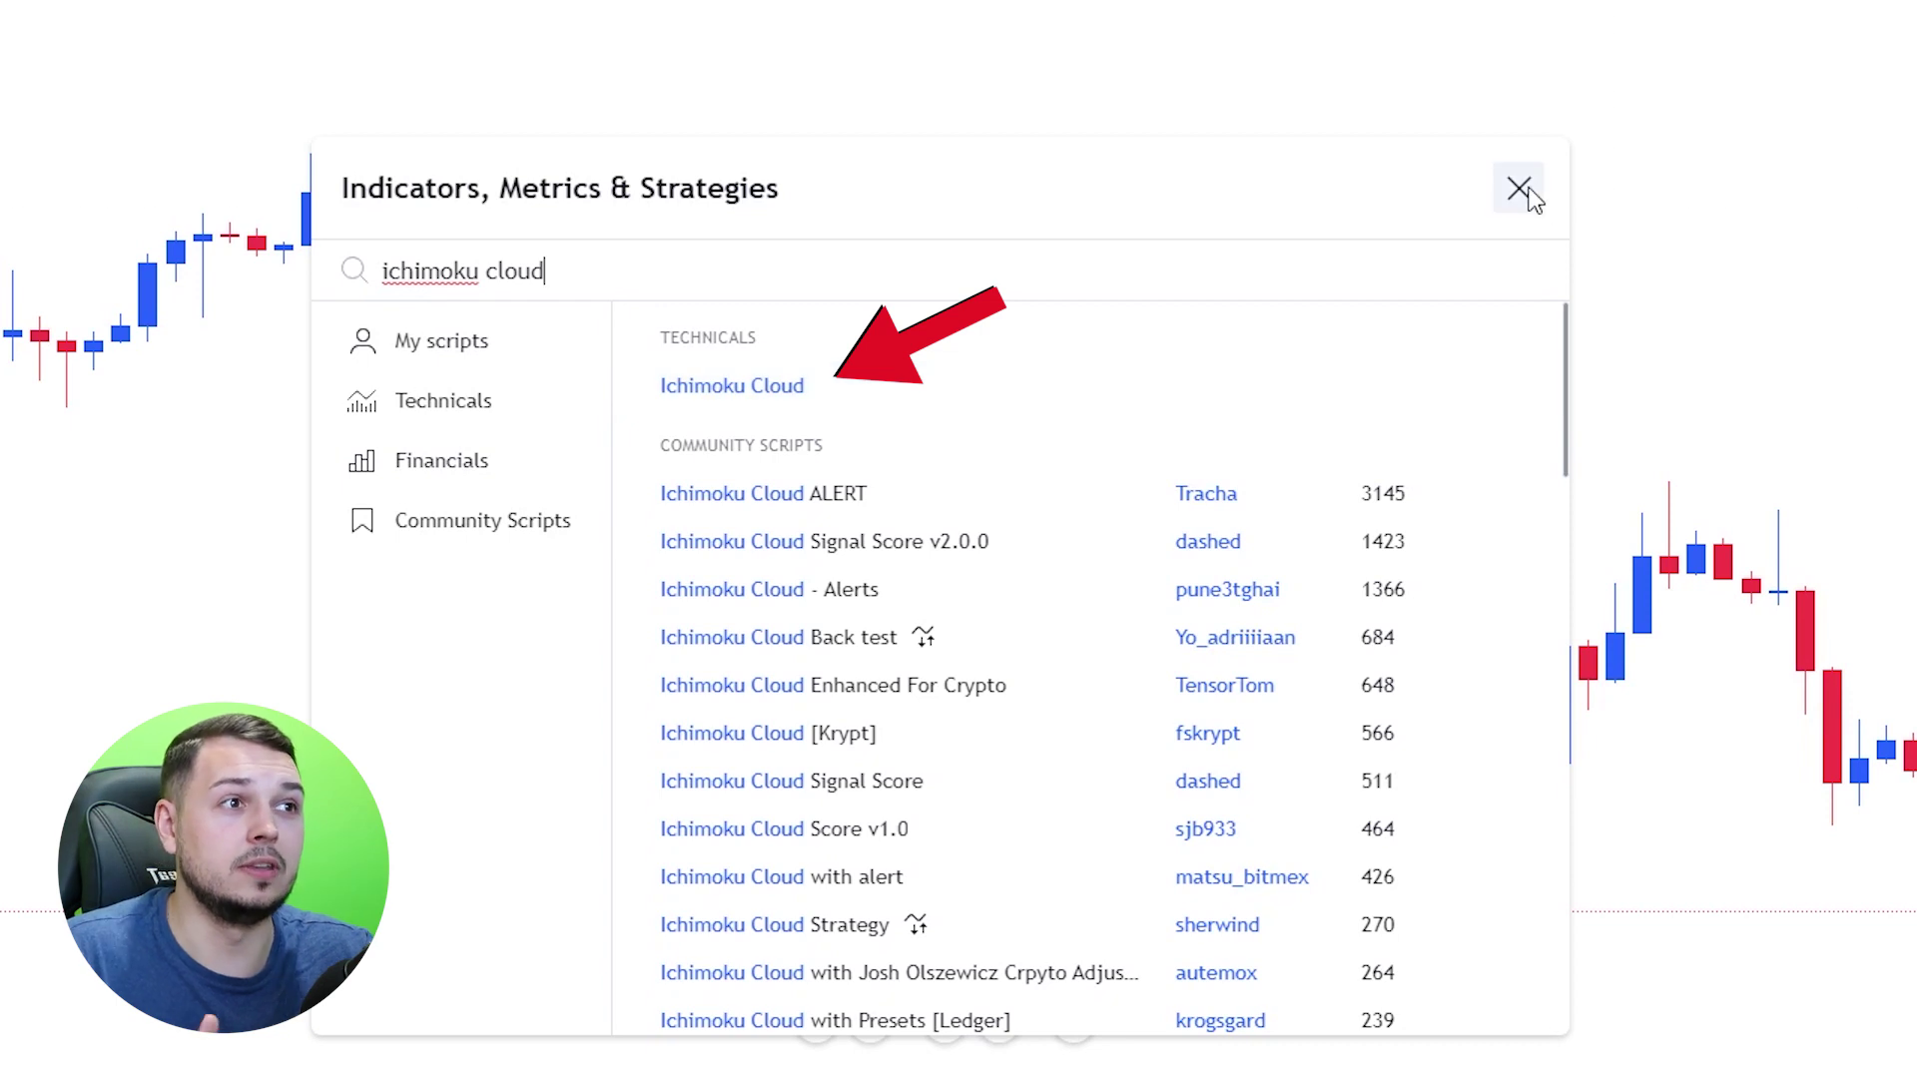
- Leave the indicator search, open the Ichimoku indicator's style settings and turn off the Lagging Span
click(1518, 189)
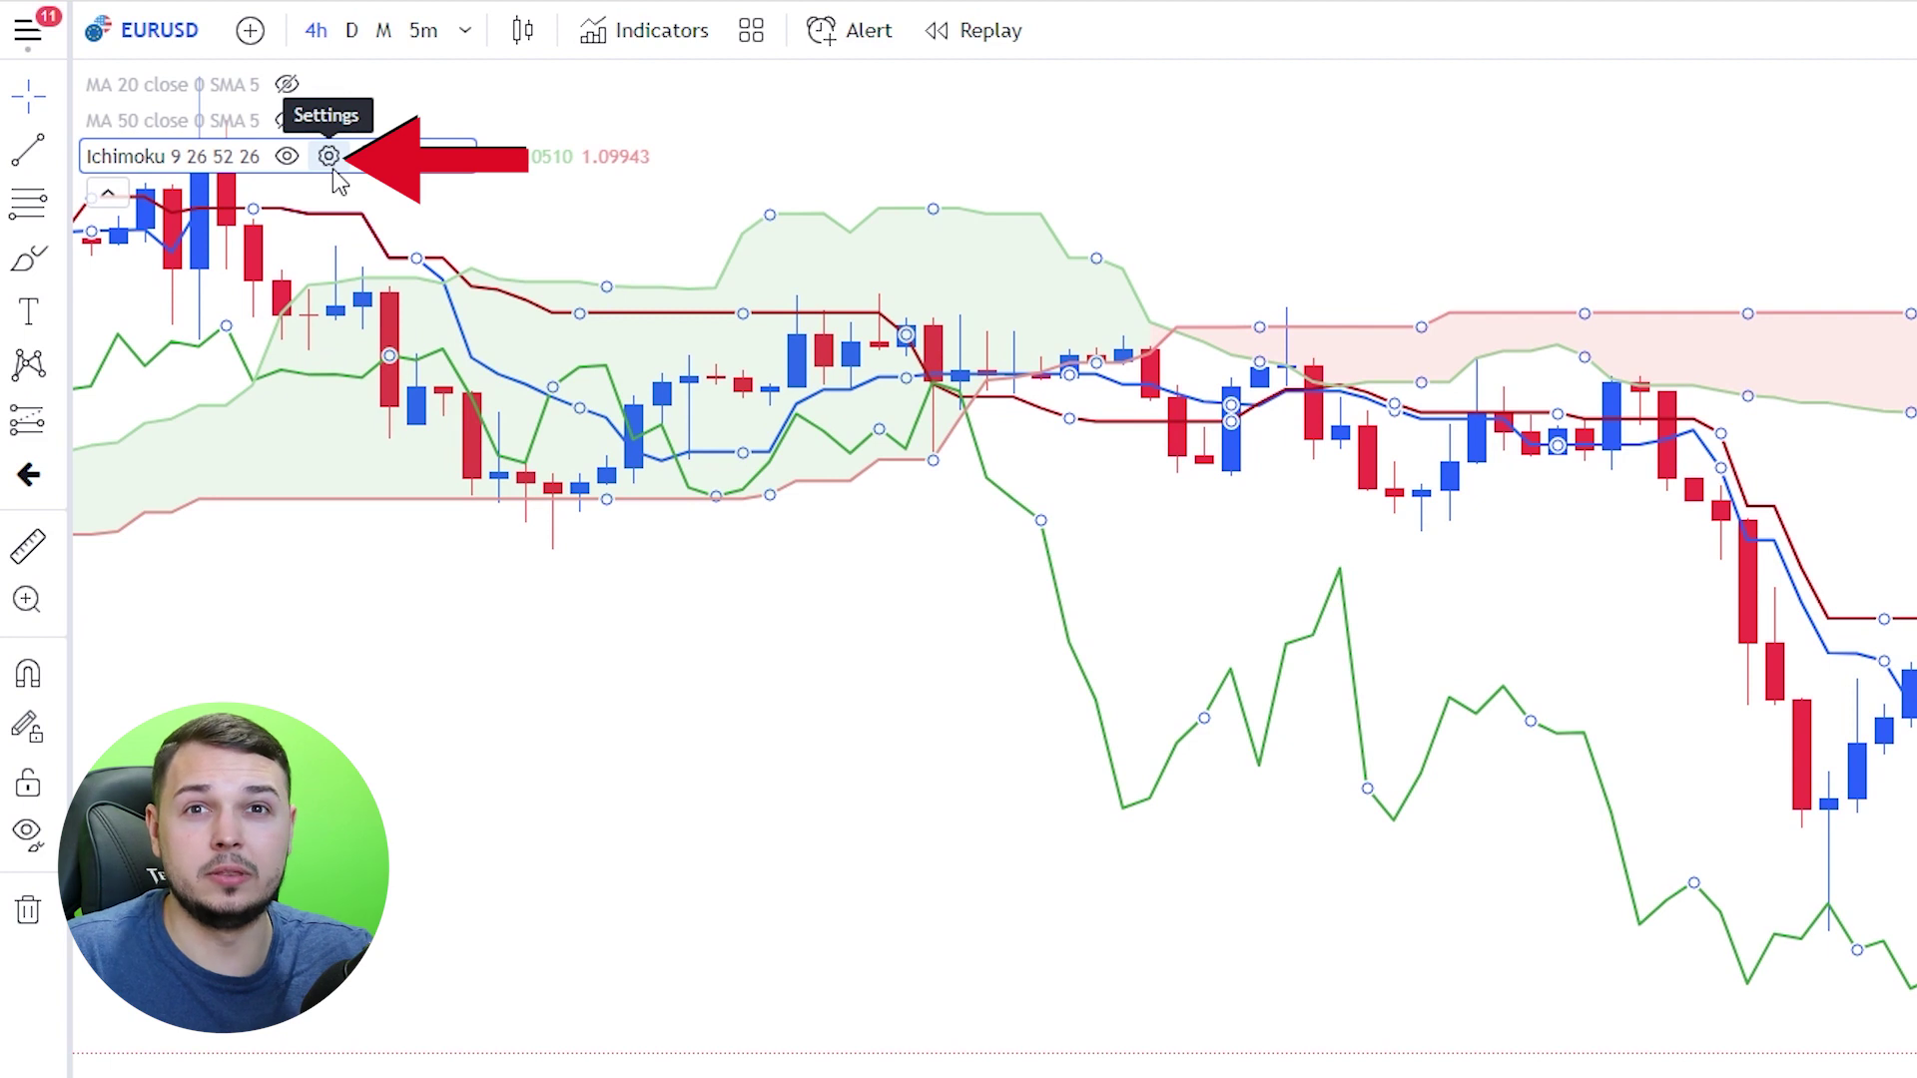
click(330, 162)
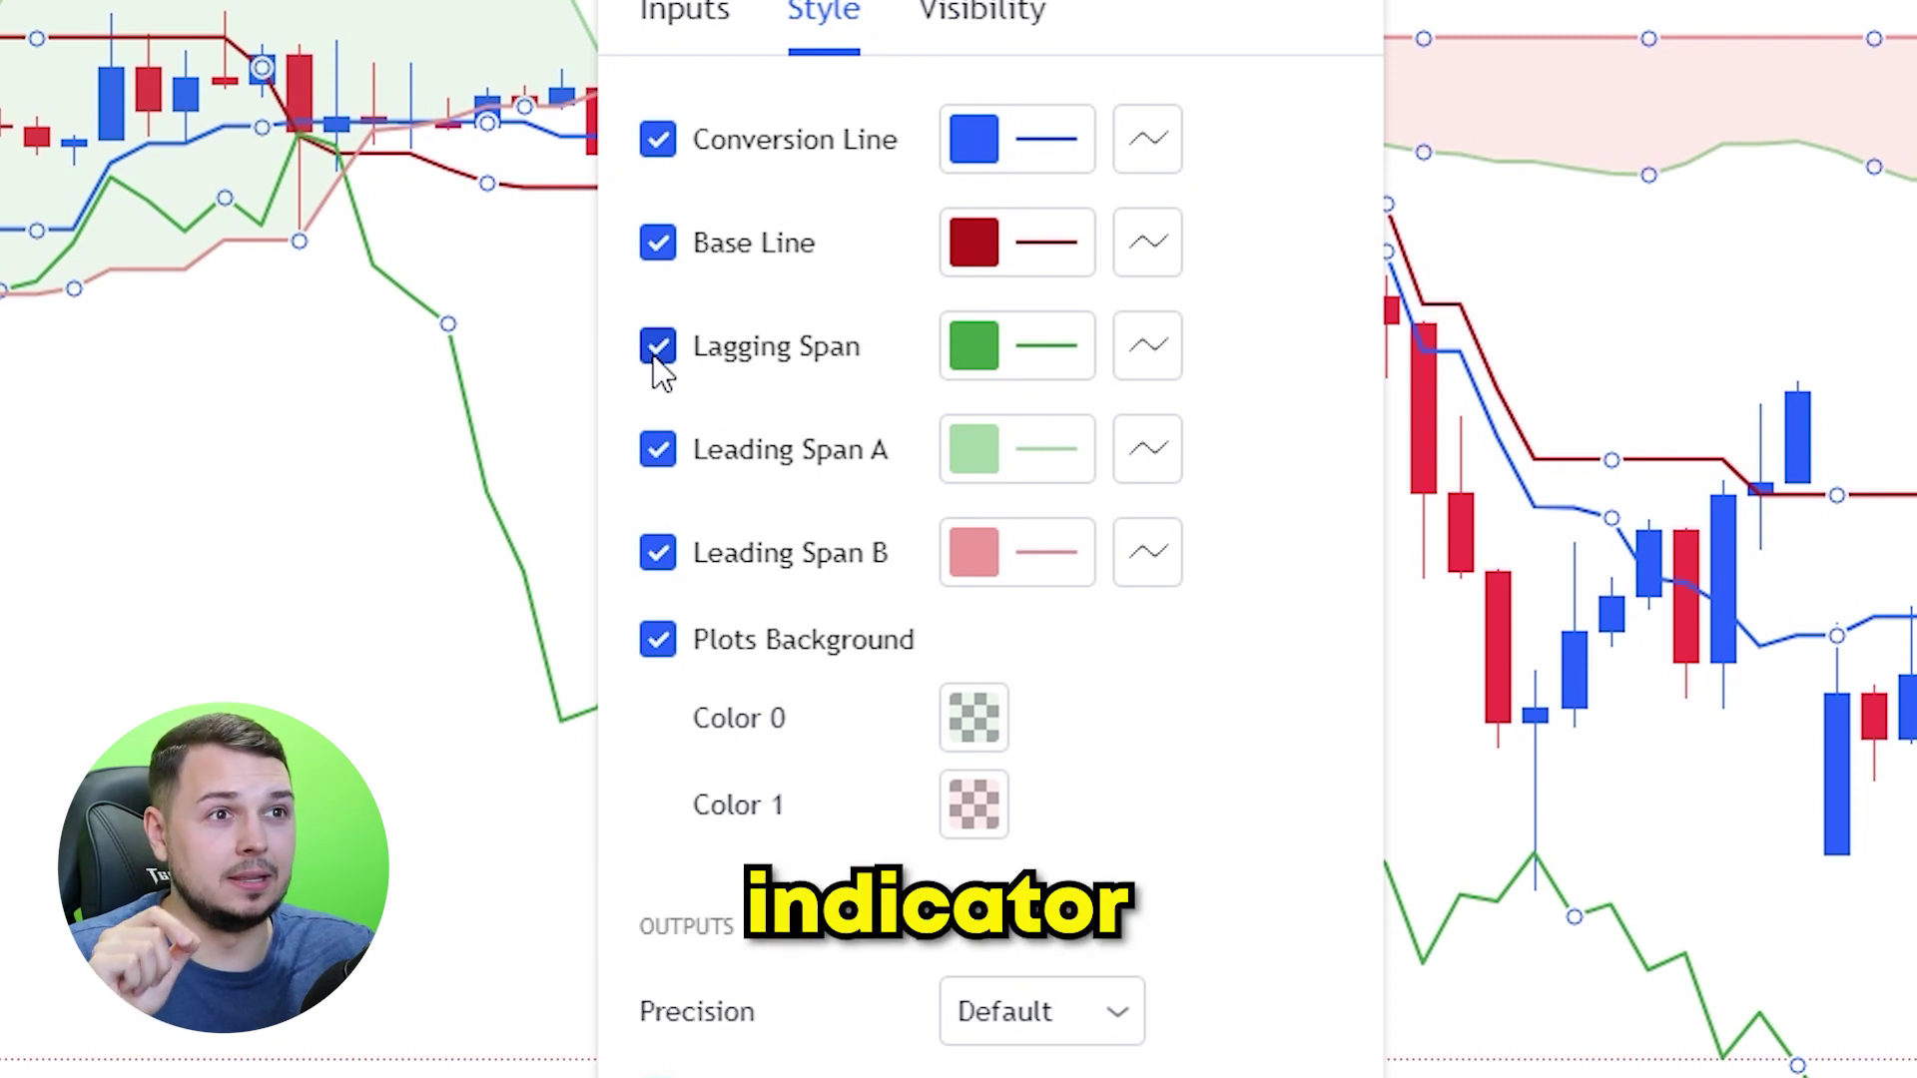
click(655, 358)
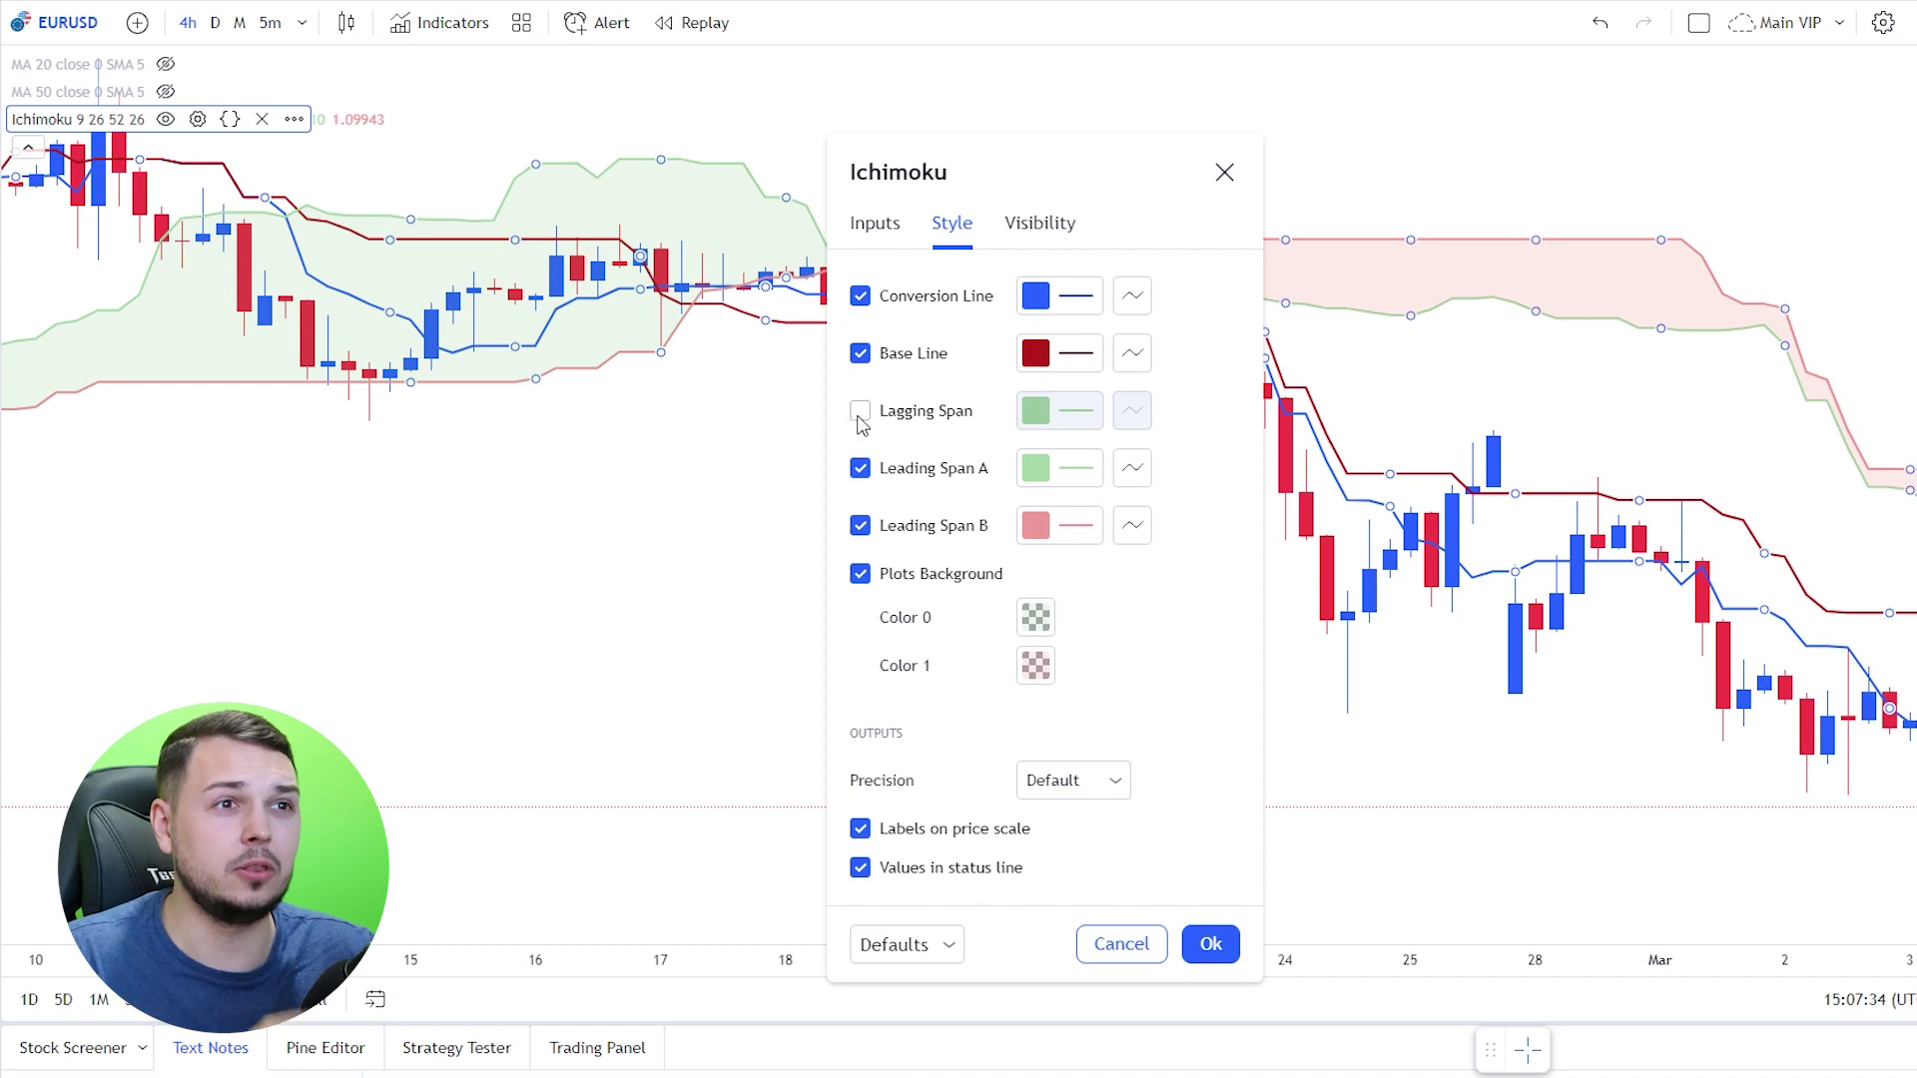
click(861, 412)
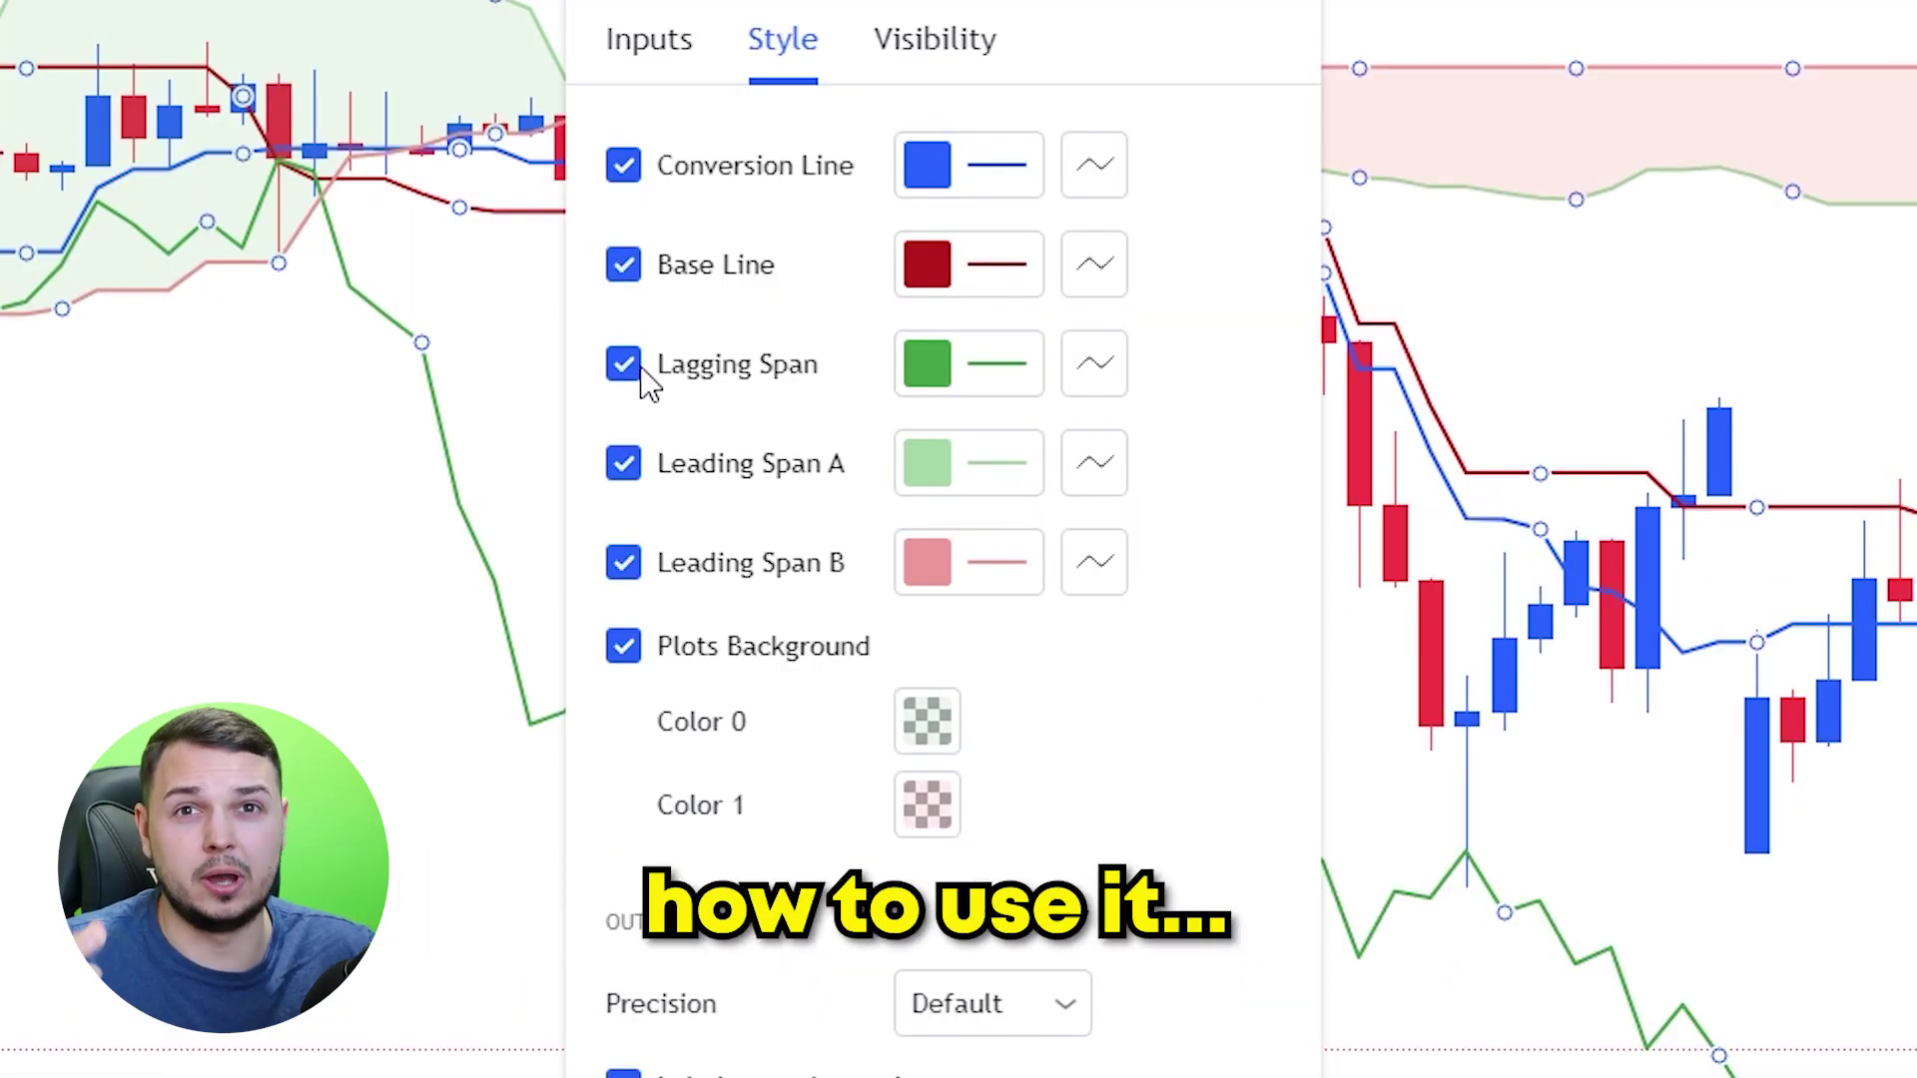
click(629, 365)
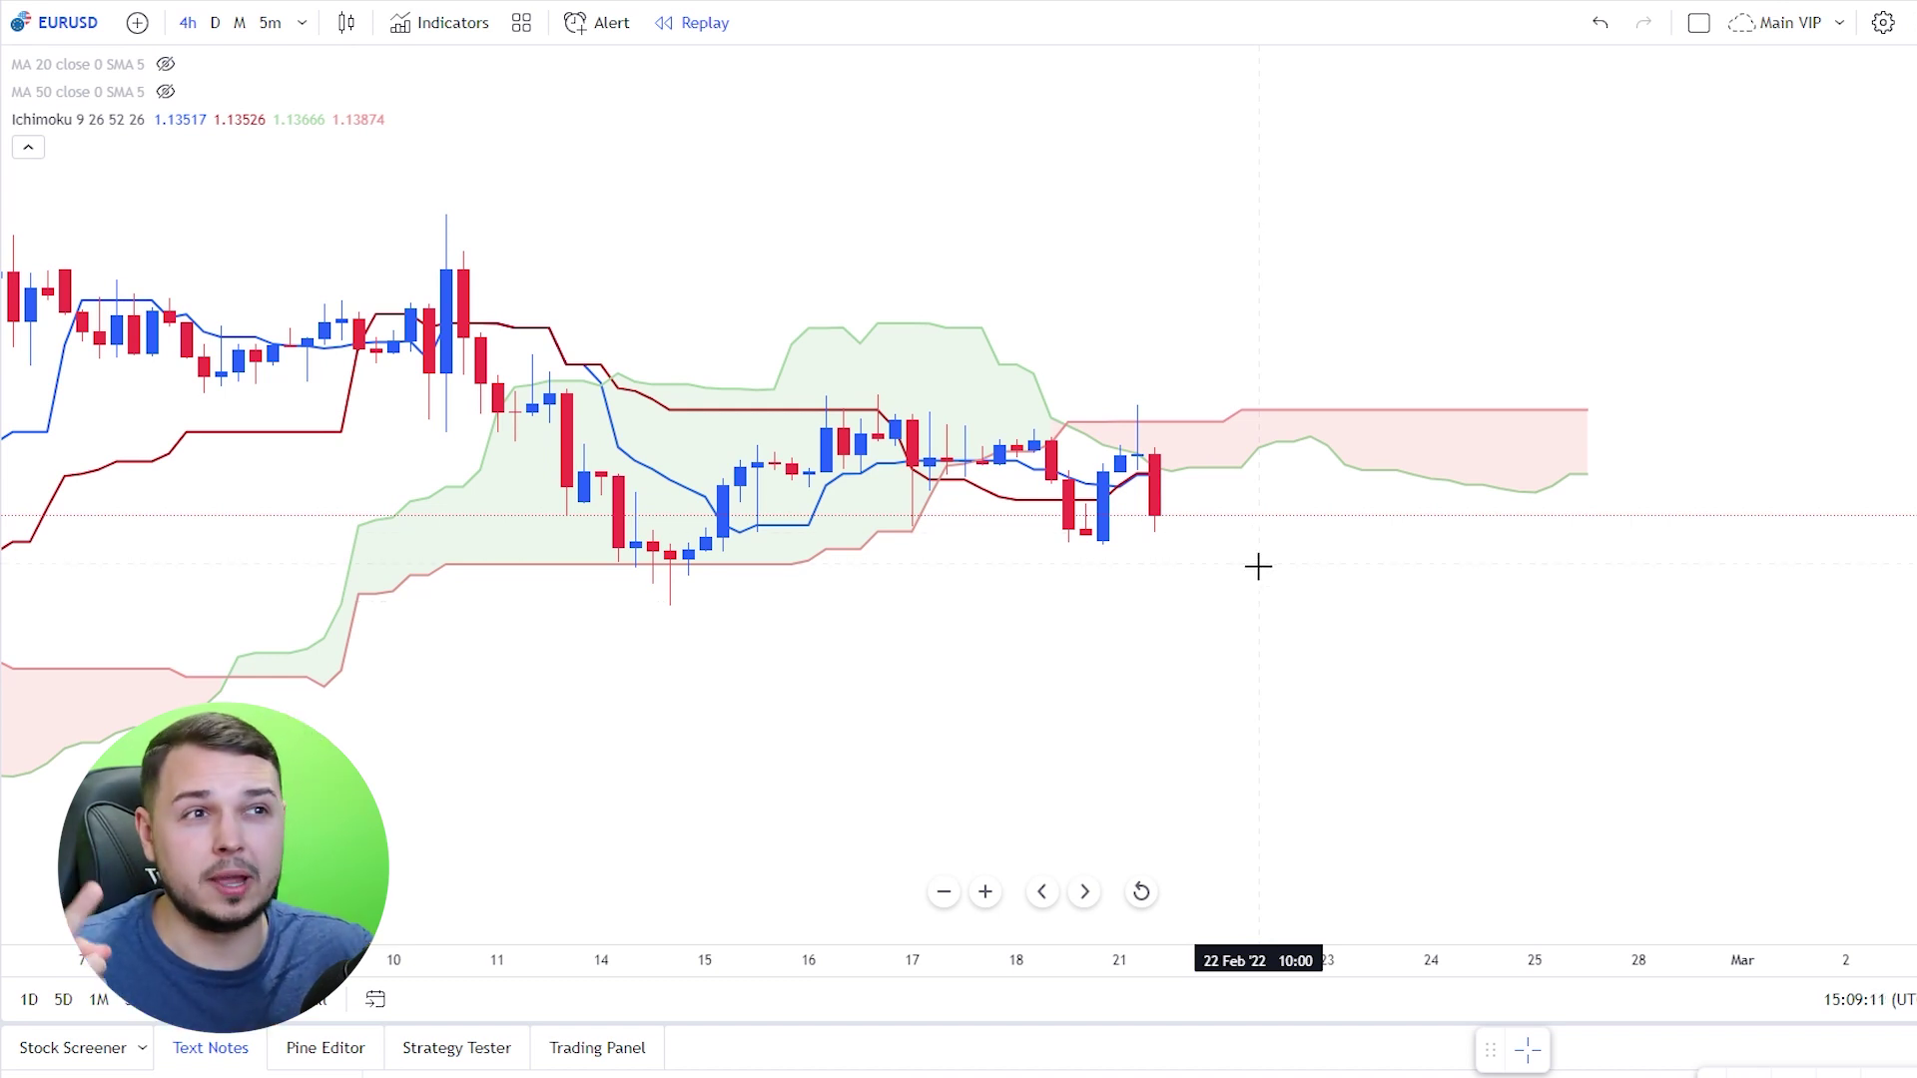
- Mark the candles around 18 and 21 February with brush strokes and remove the marks
drag(873, 466, 969, 463)
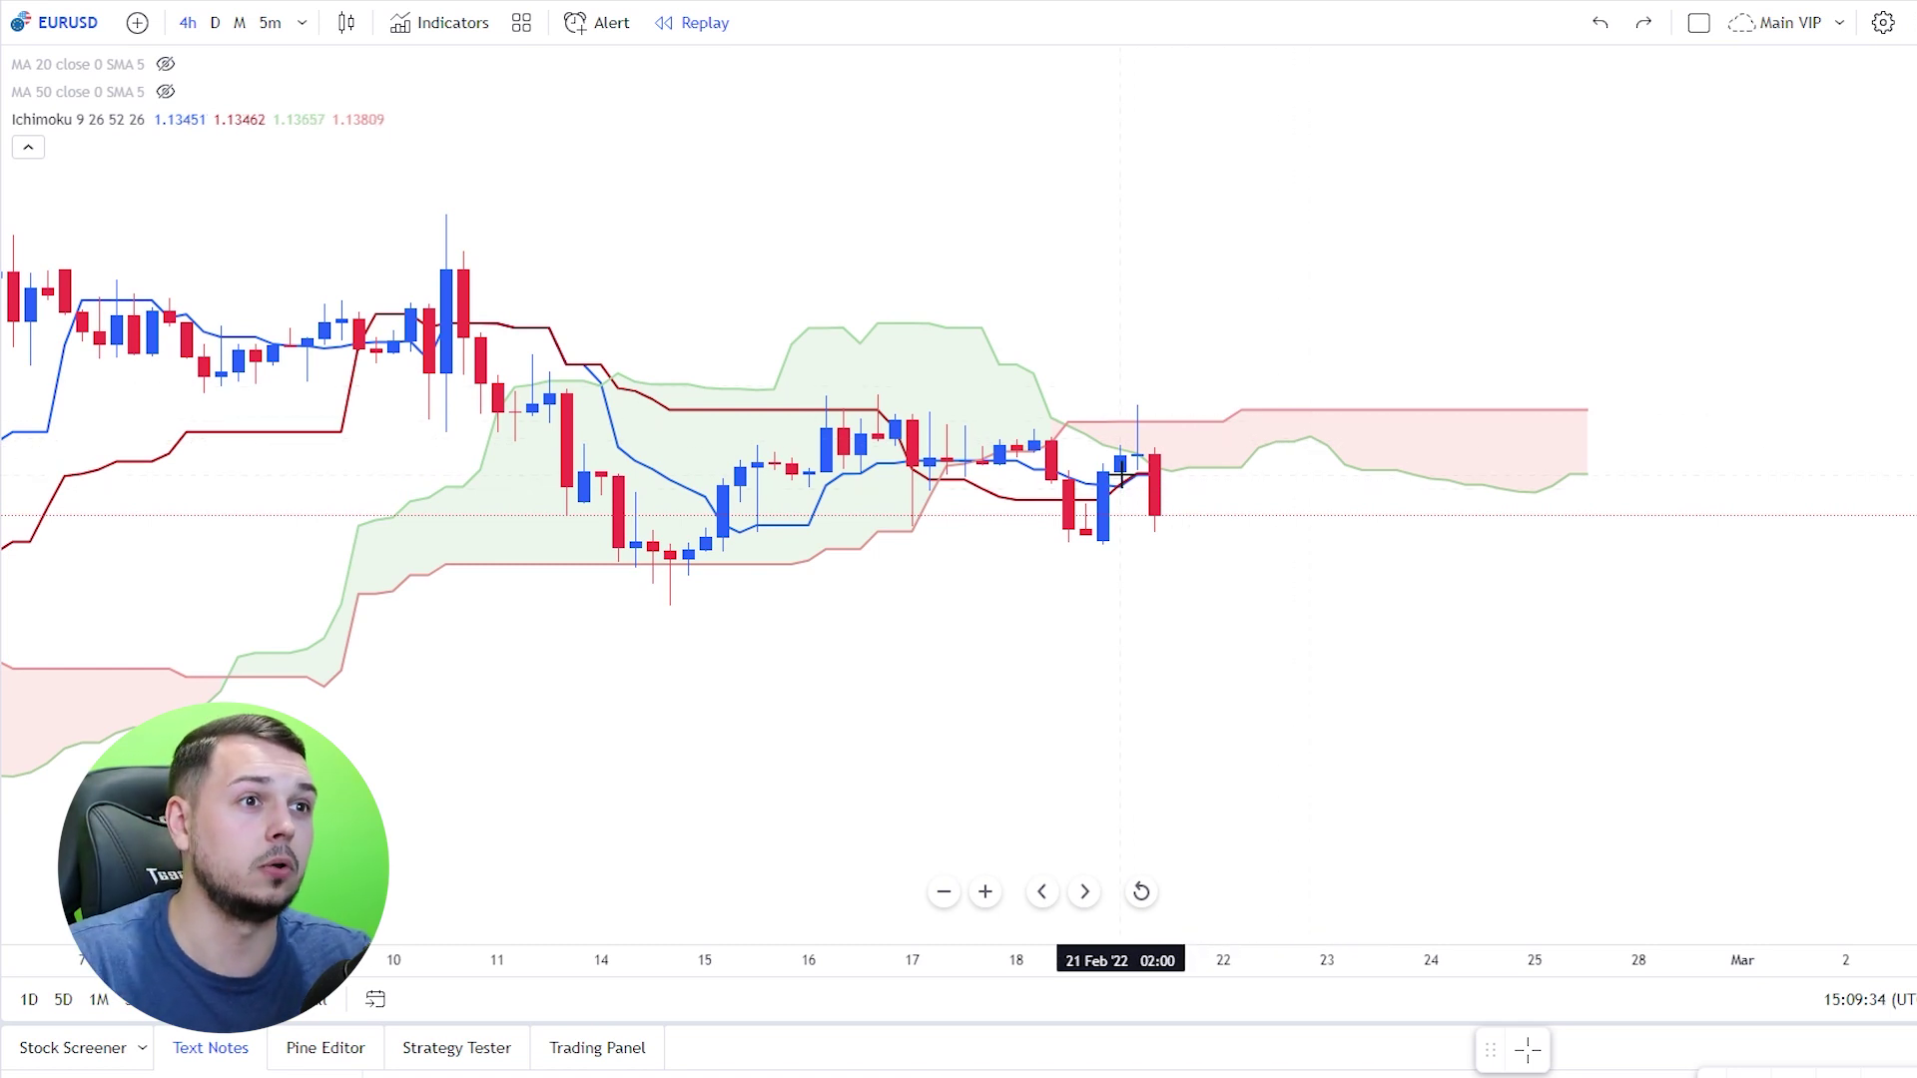
drag(1123, 477, 1197, 477)
key(Delete)
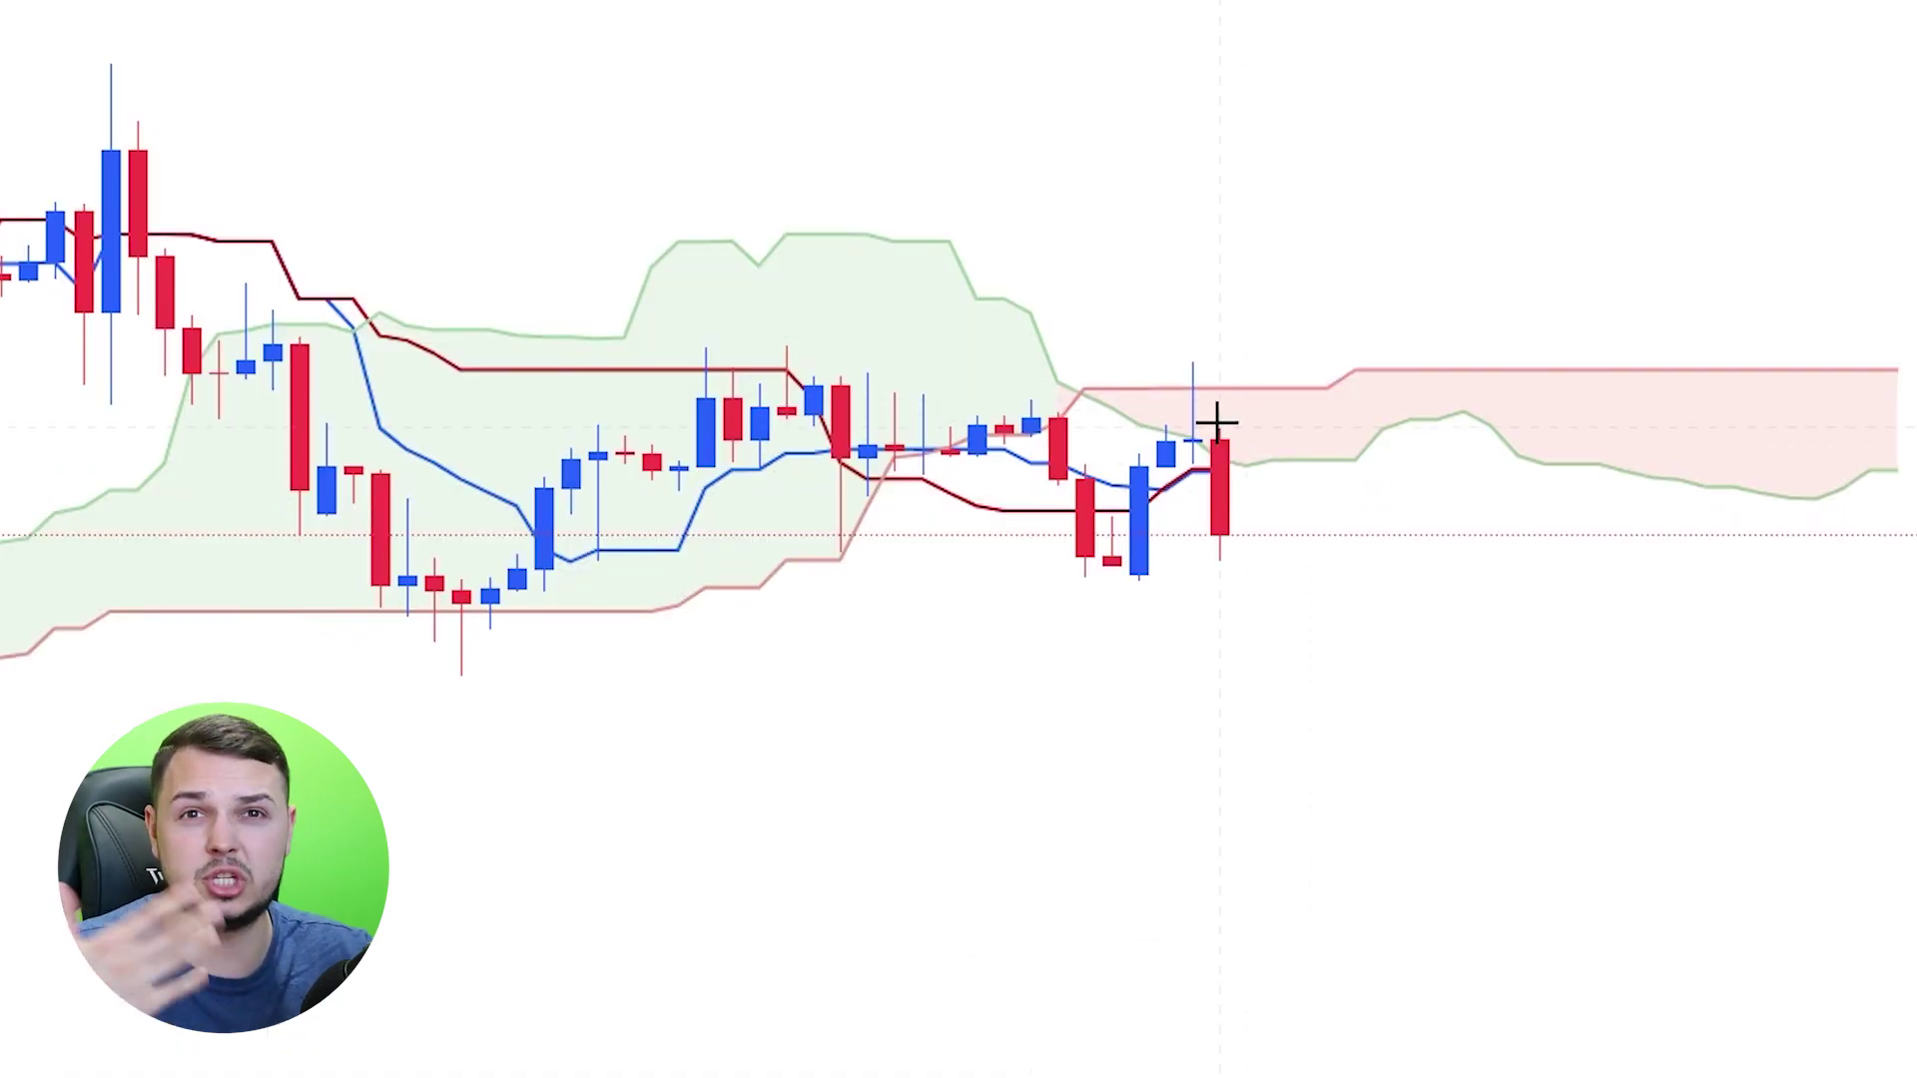
- Circle the bearish engulfing candle of 21 February with the brush and undo the circle
scroll(1186, 389, up, 2)
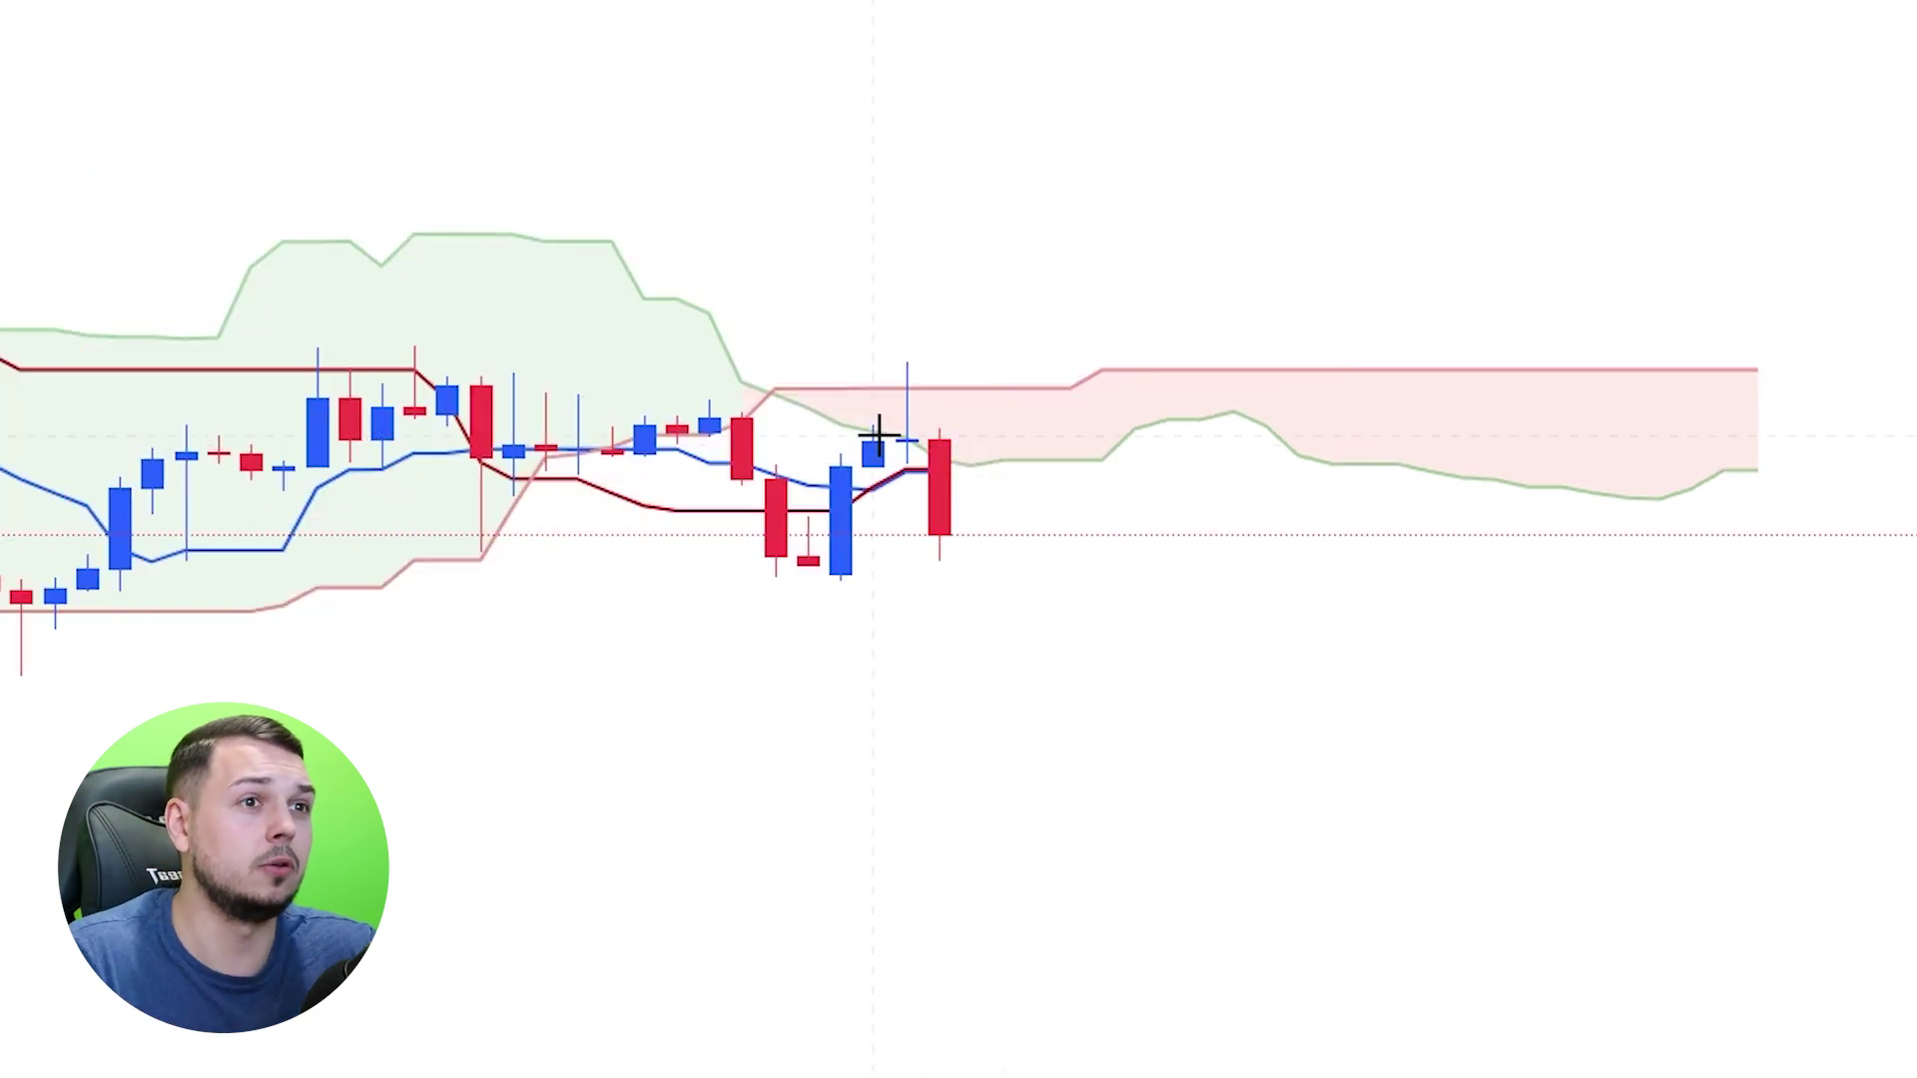
mouse_move(999, 440)
mouse_down()
mouse_move(856, 470)
mouse_move(938, 414)
mouse_up()
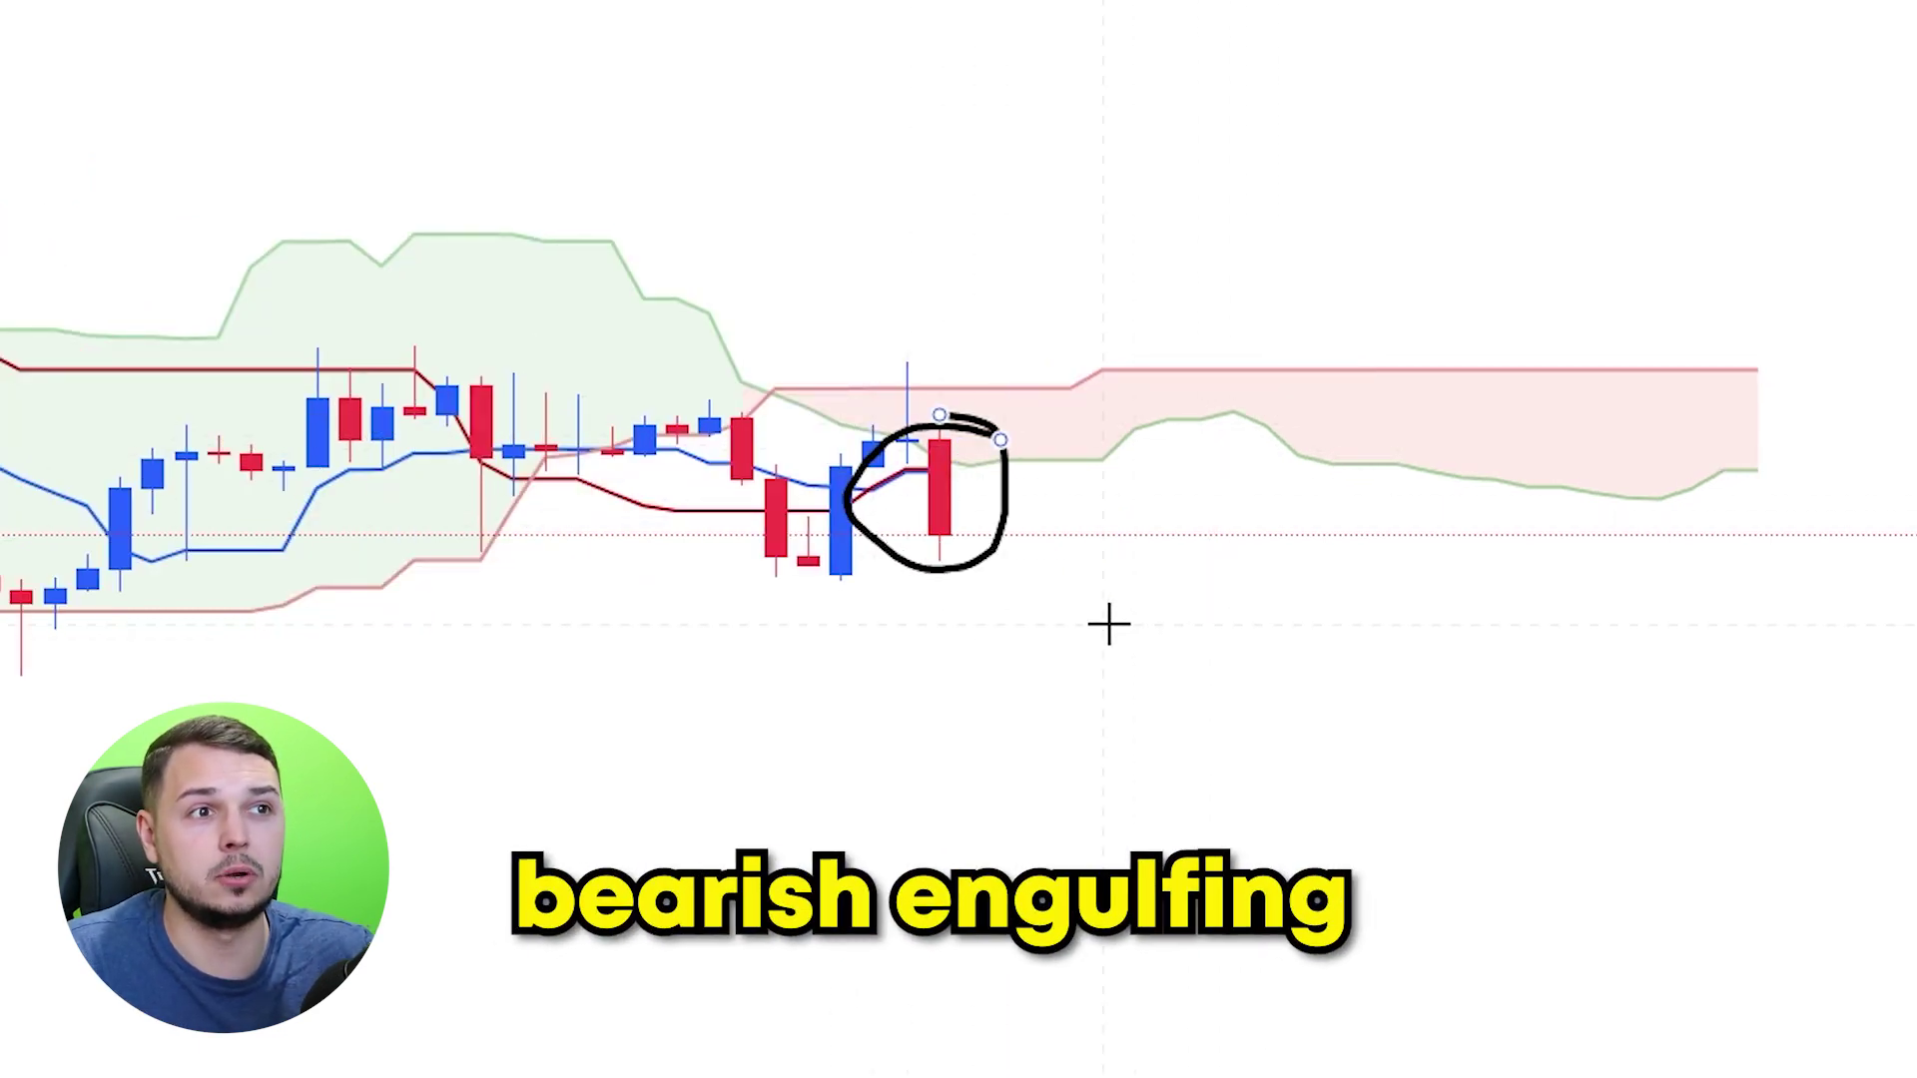
key(ctrl+z)
- Trace the recent crossing of the conversion and base lines, circle the red cloud ahead of price, and undo the marks
drag(873, 497, 971, 454)
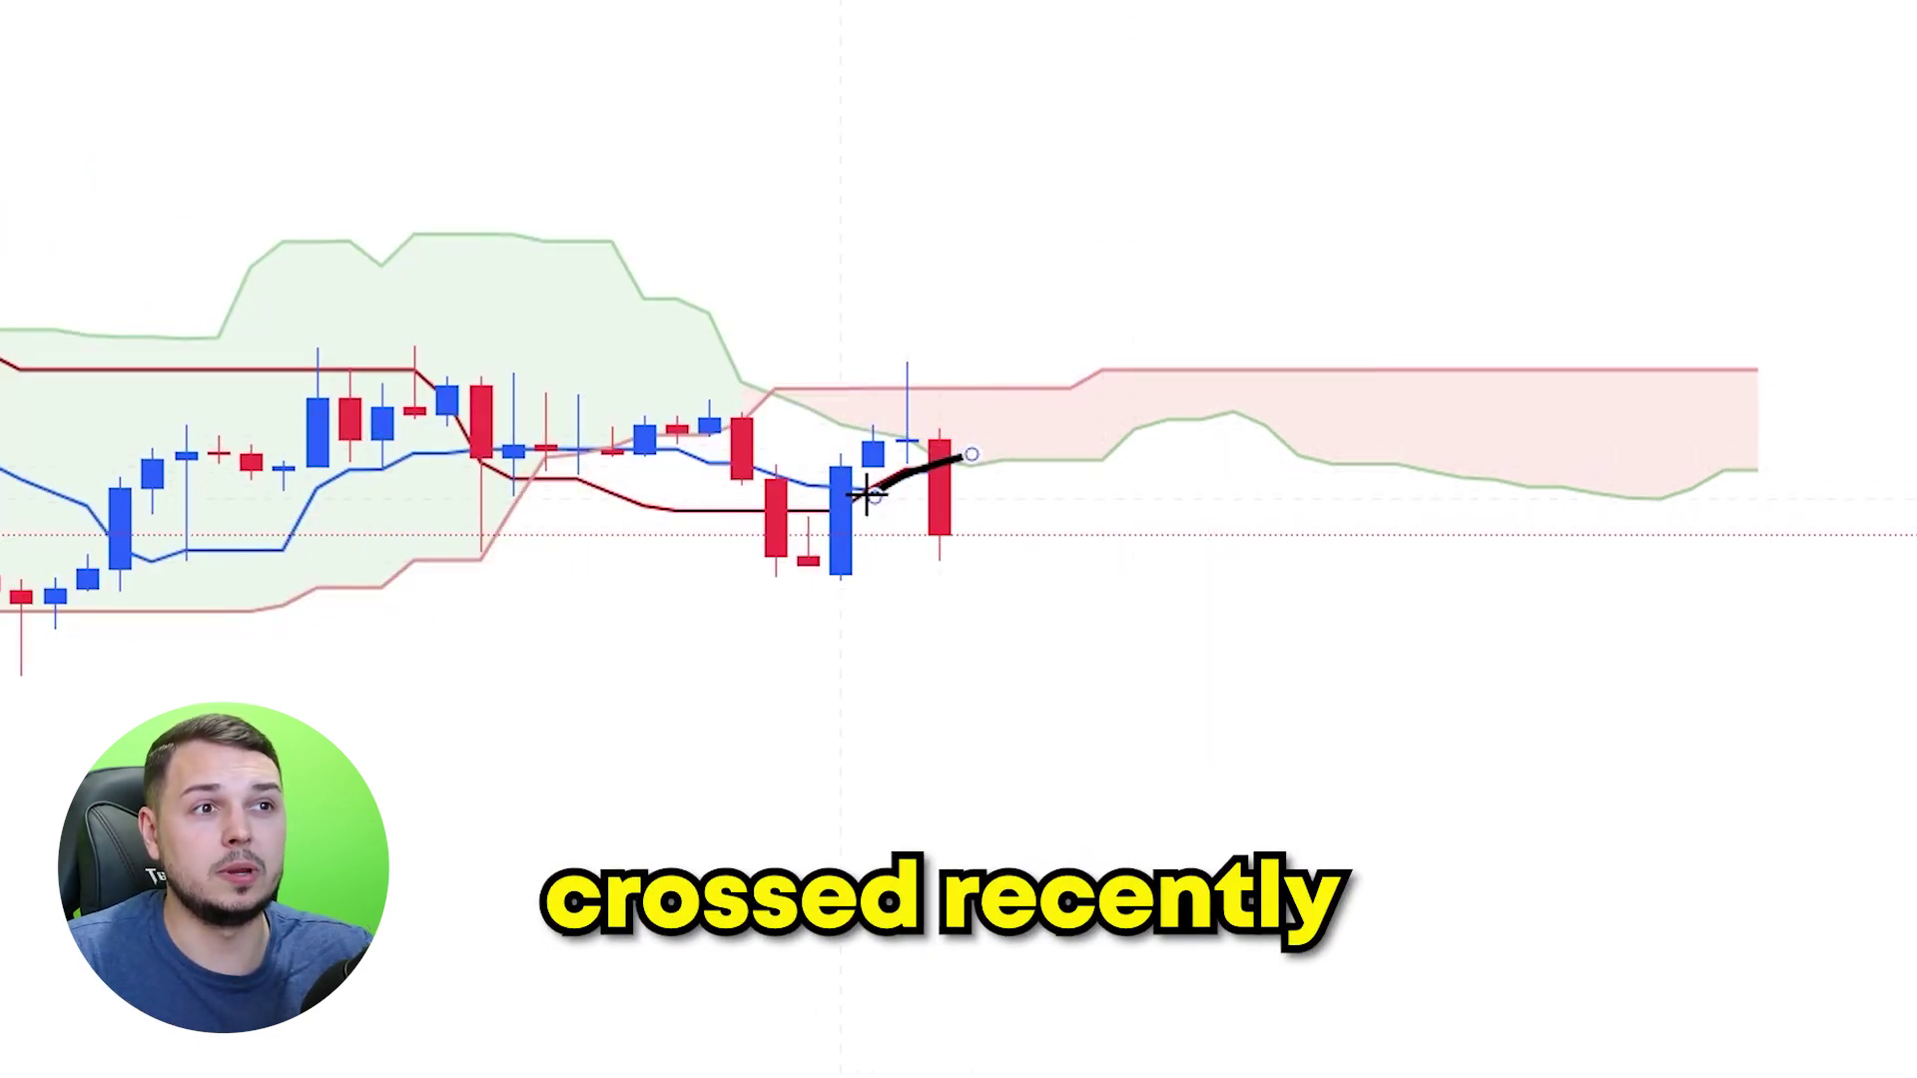
mouse_move(779, 373)
mouse_down()
mouse_move(1557, 339)
mouse_move(1711, 500)
mouse_move(1100, 459)
mouse_move(892, 409)
mouse_up()
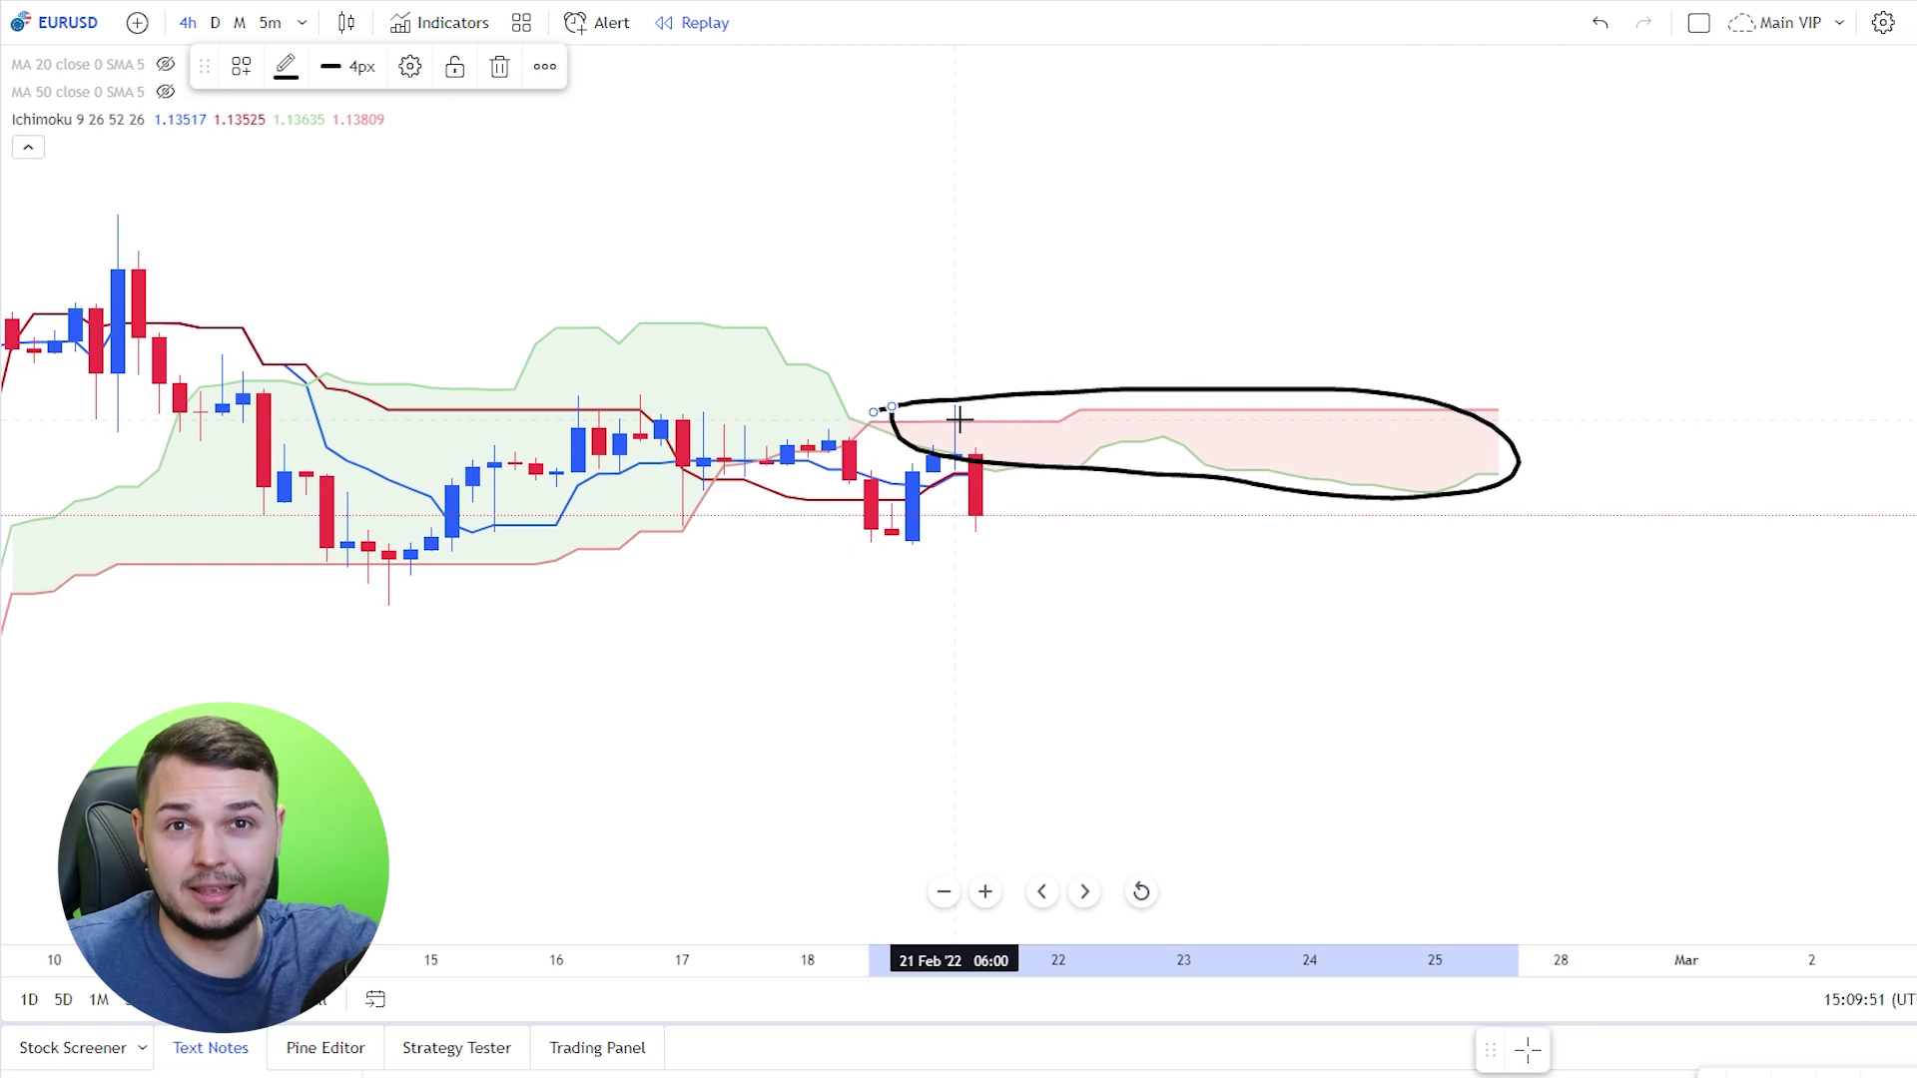
key(ctrl+z)
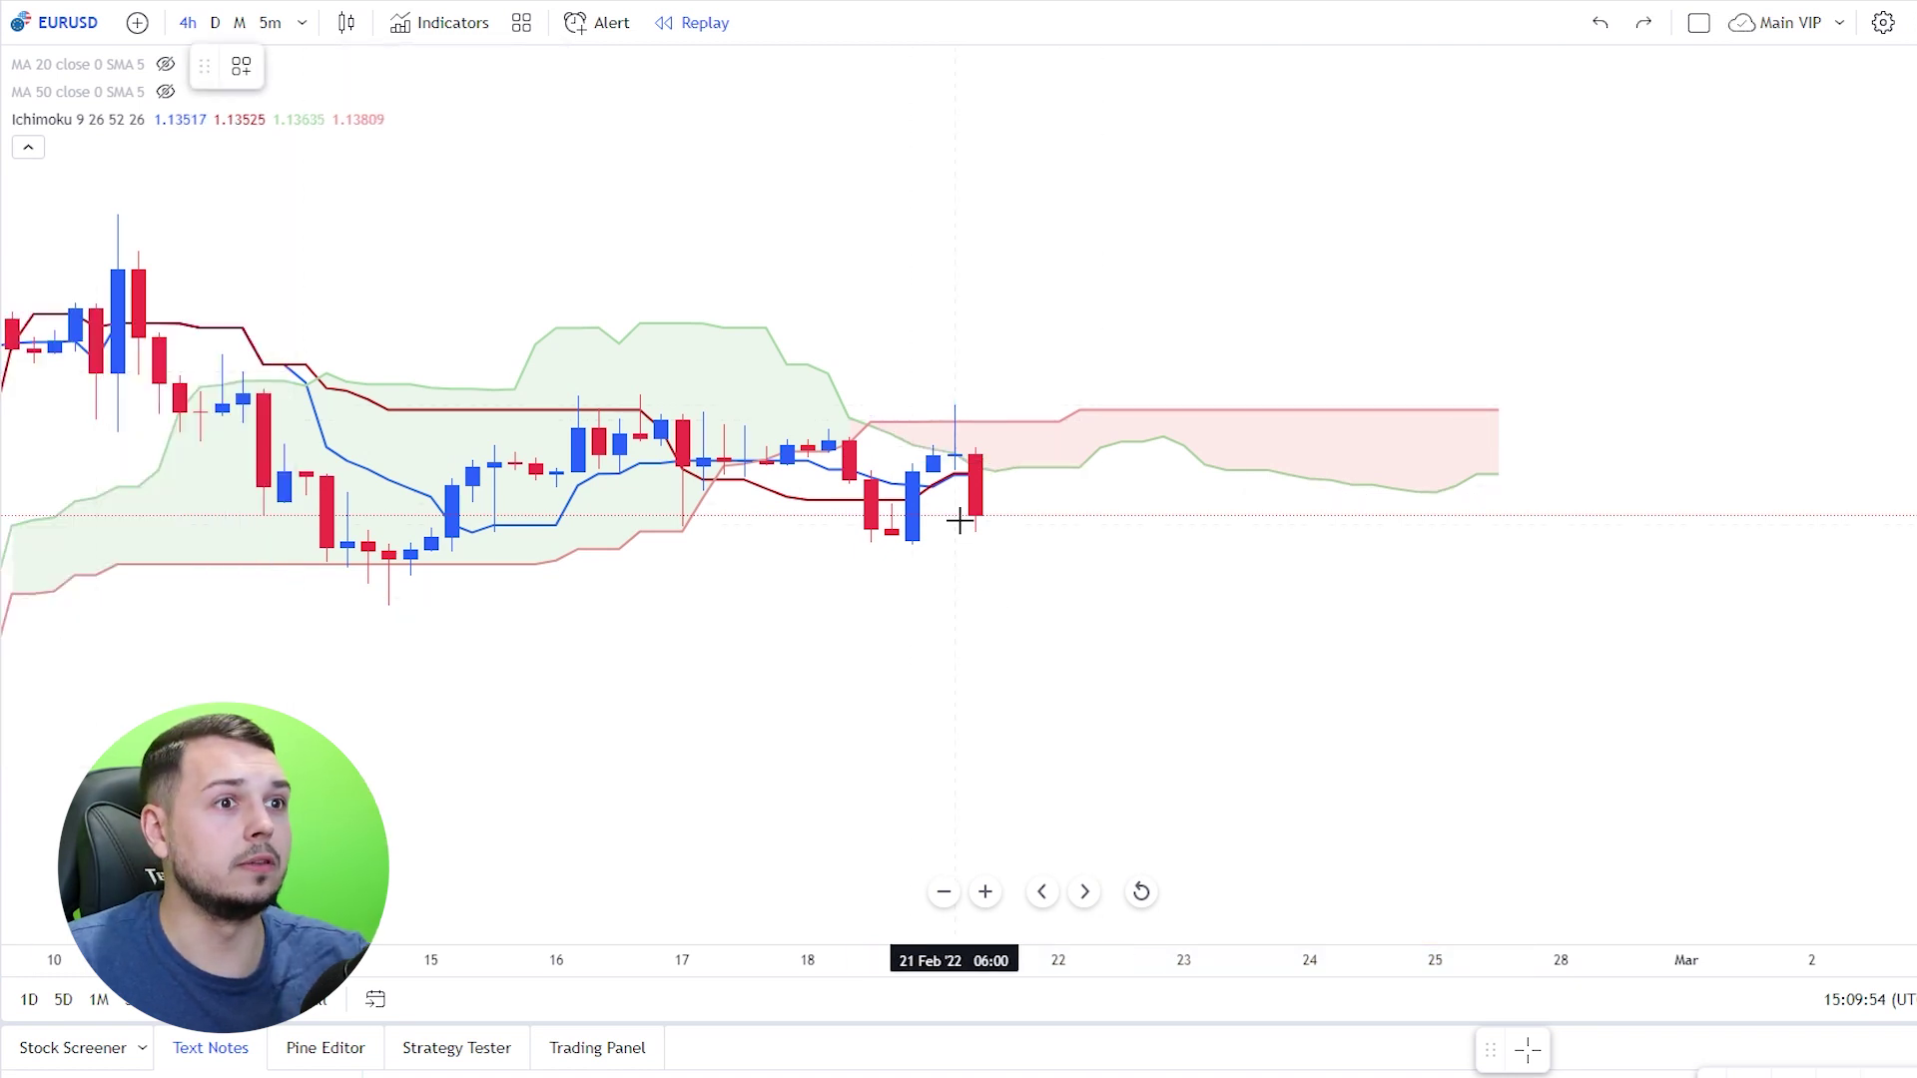
- Place a short position from 21 February at the last red candle's close, extend it into March and raise its stop to about 69 pips
click(956, 515)
drag(1251, 515, 1853, 516)
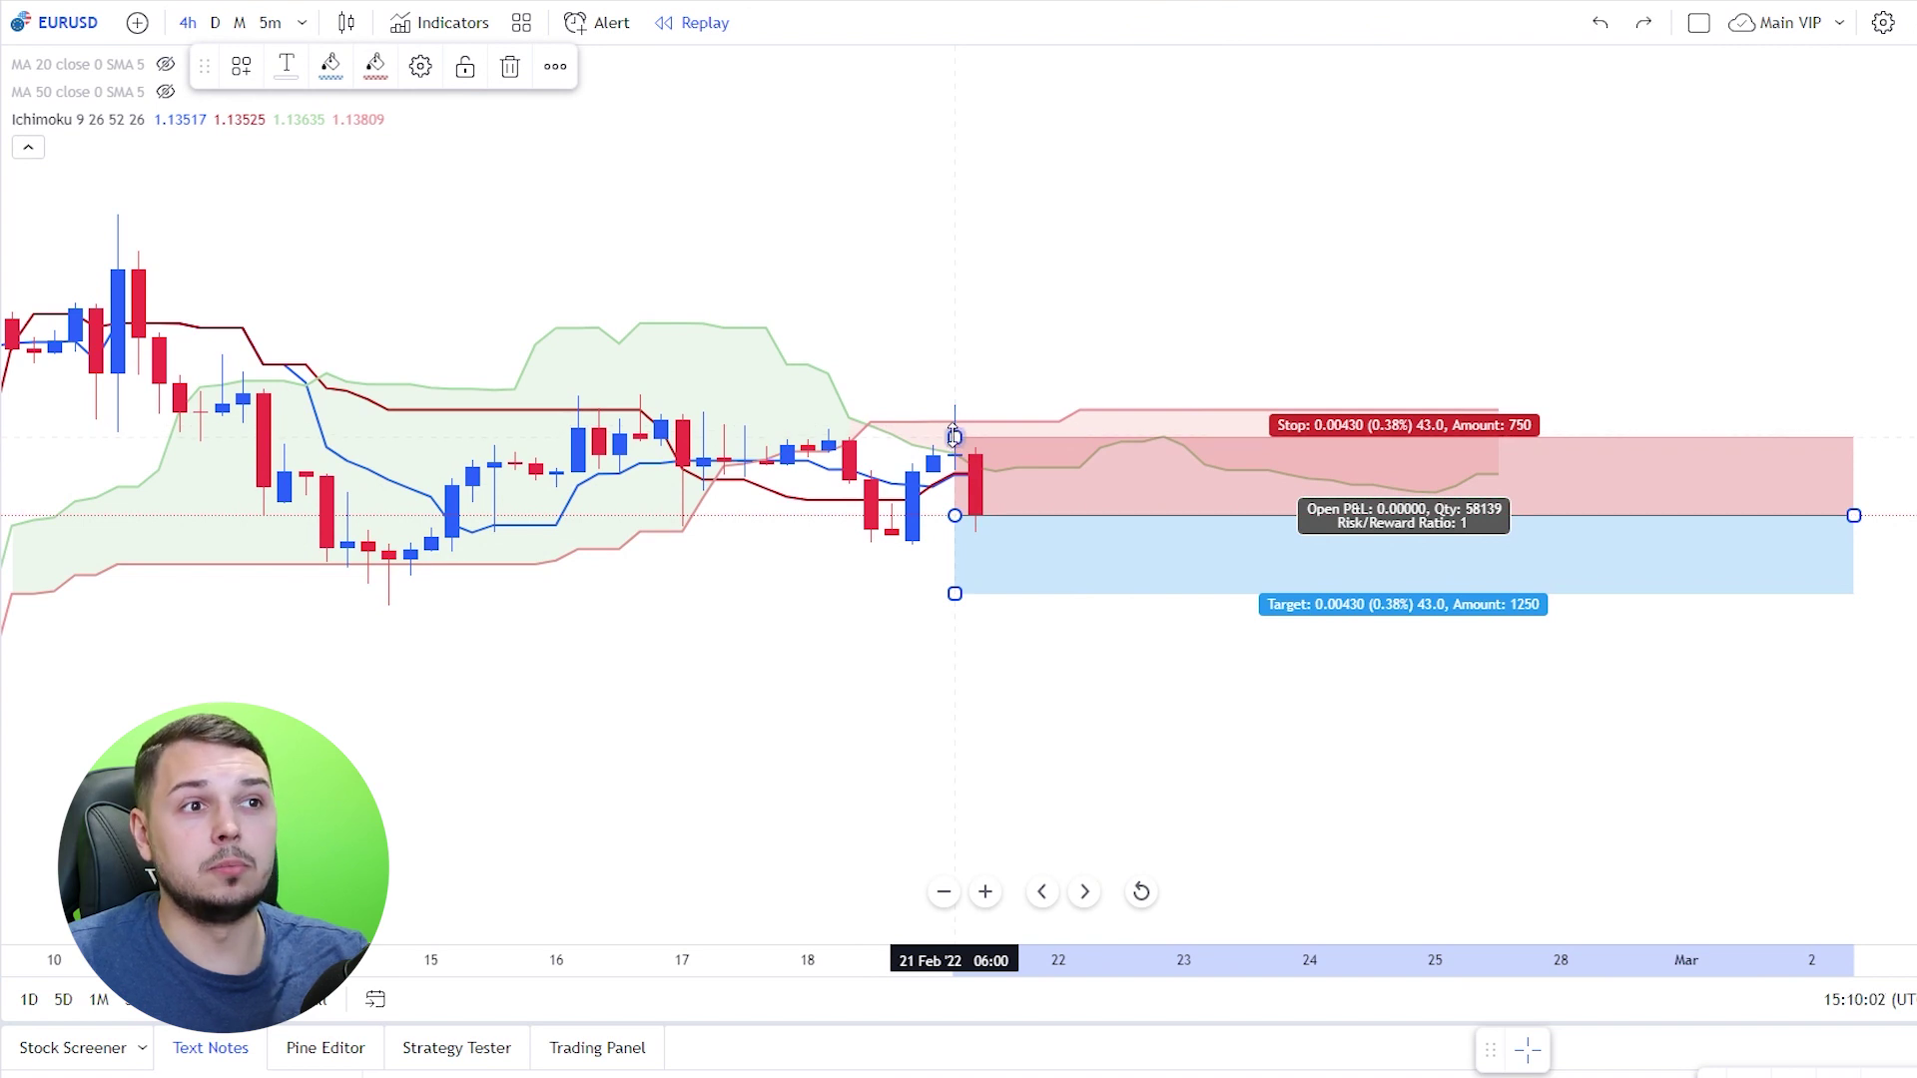
drag(906, 385, 899, 311)
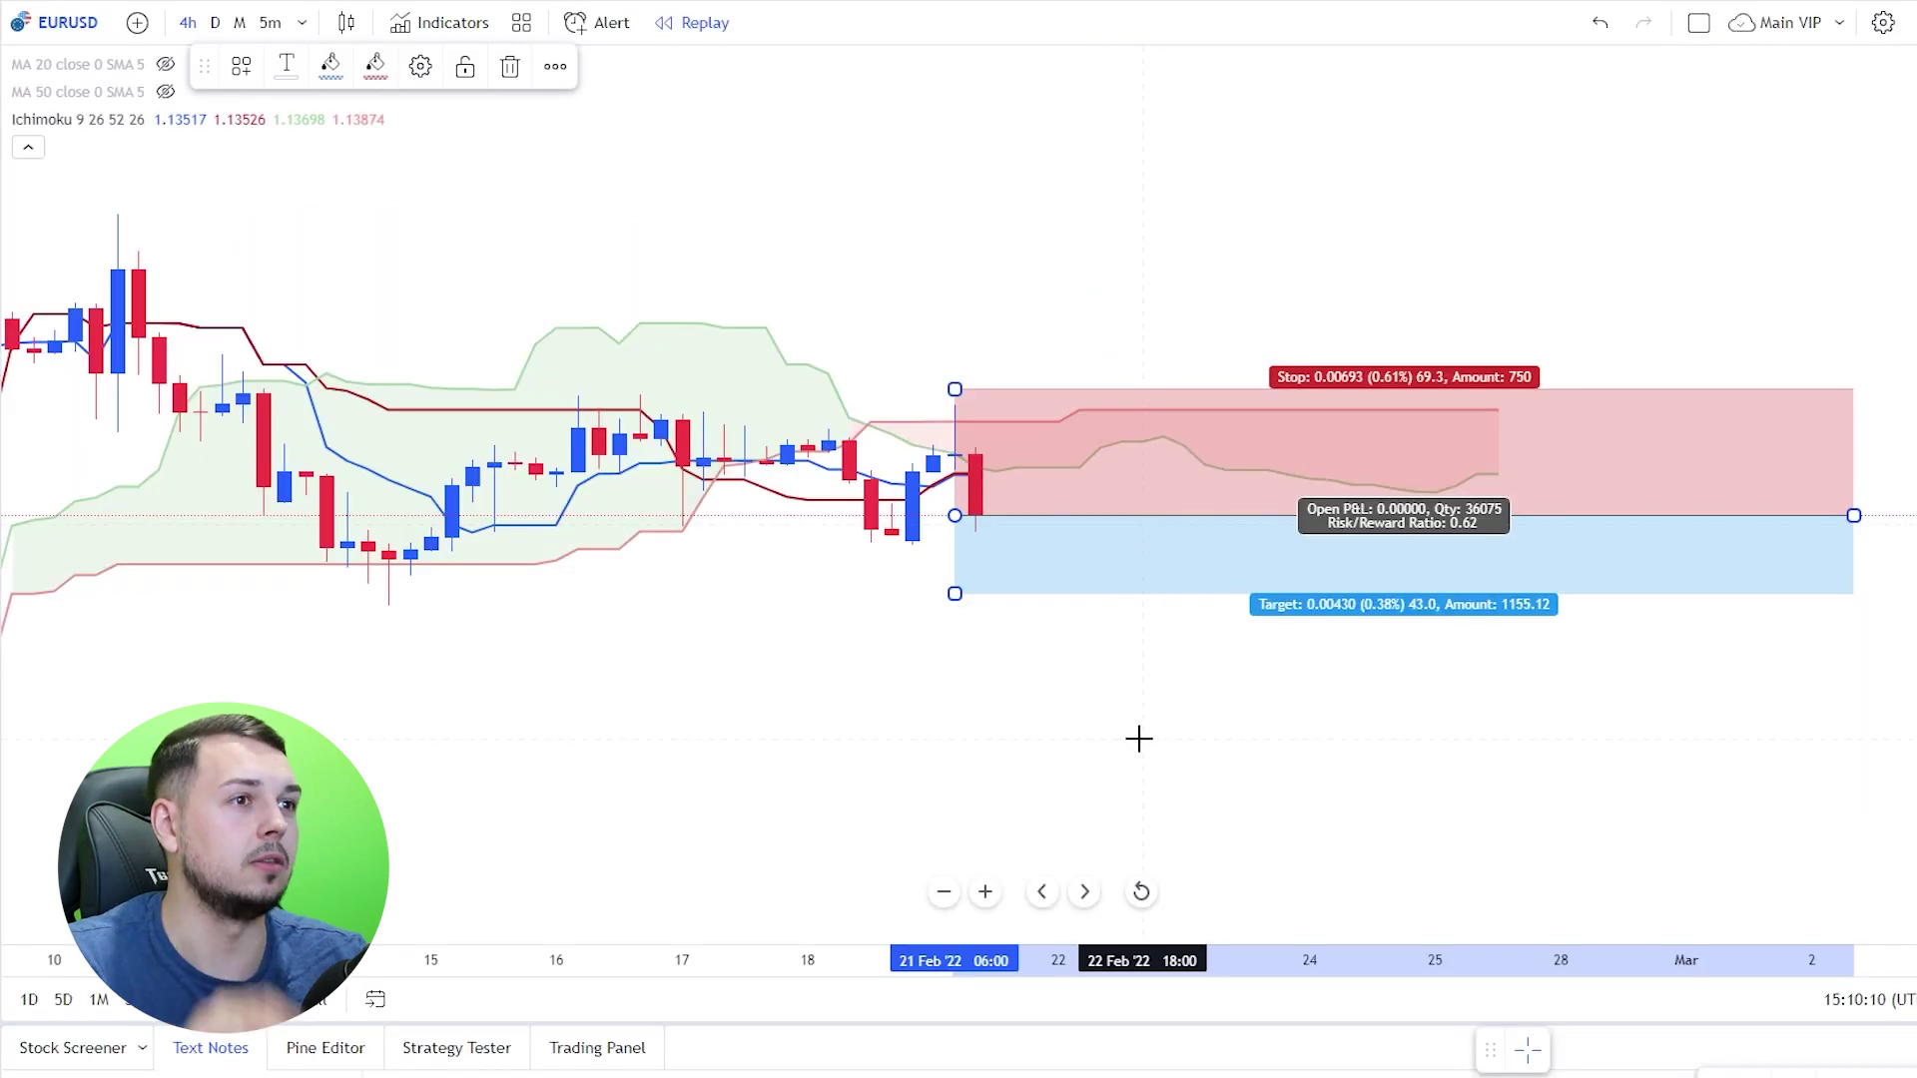
- Set both the stop level and the profit level of the short position to 700 ticks
double_click(1057, 536)
text(7)
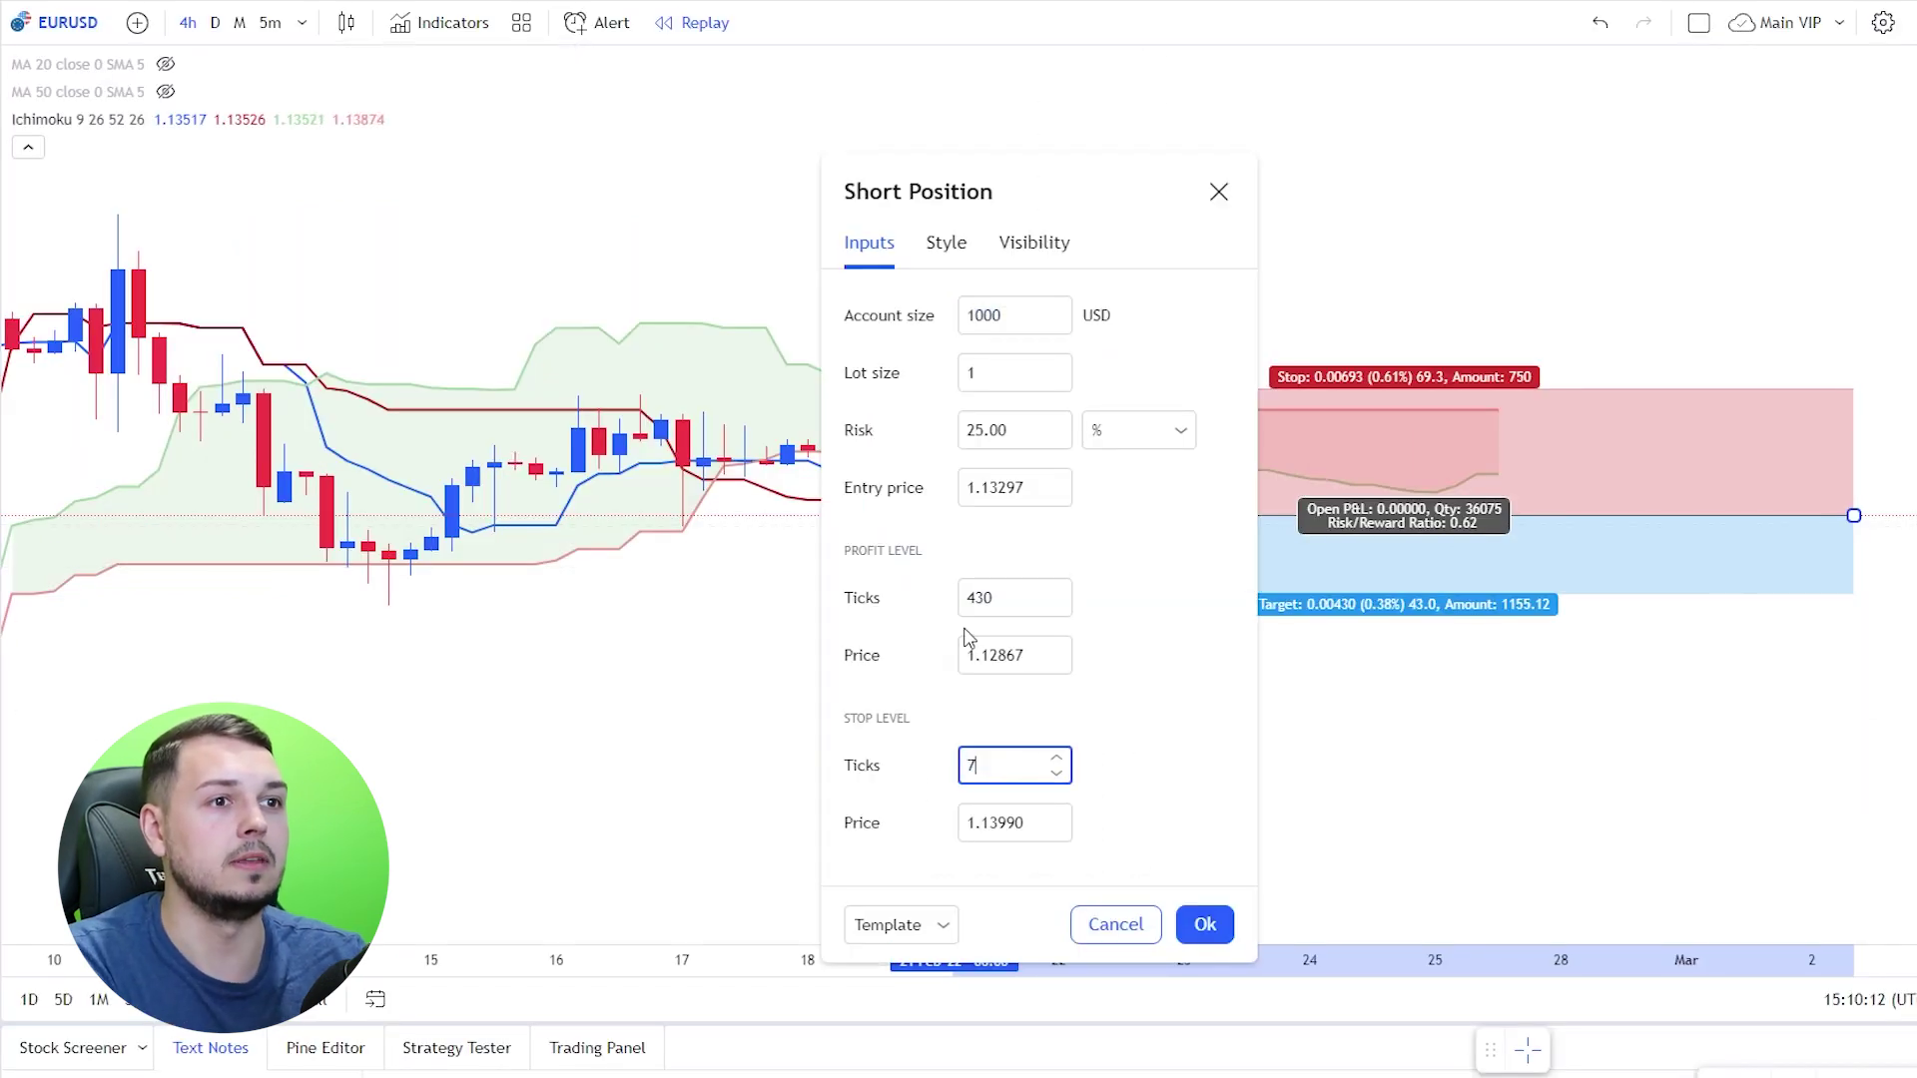
text(00)
drag(1002, 597, 844, 621)
text(700)
click(1214, 1041)
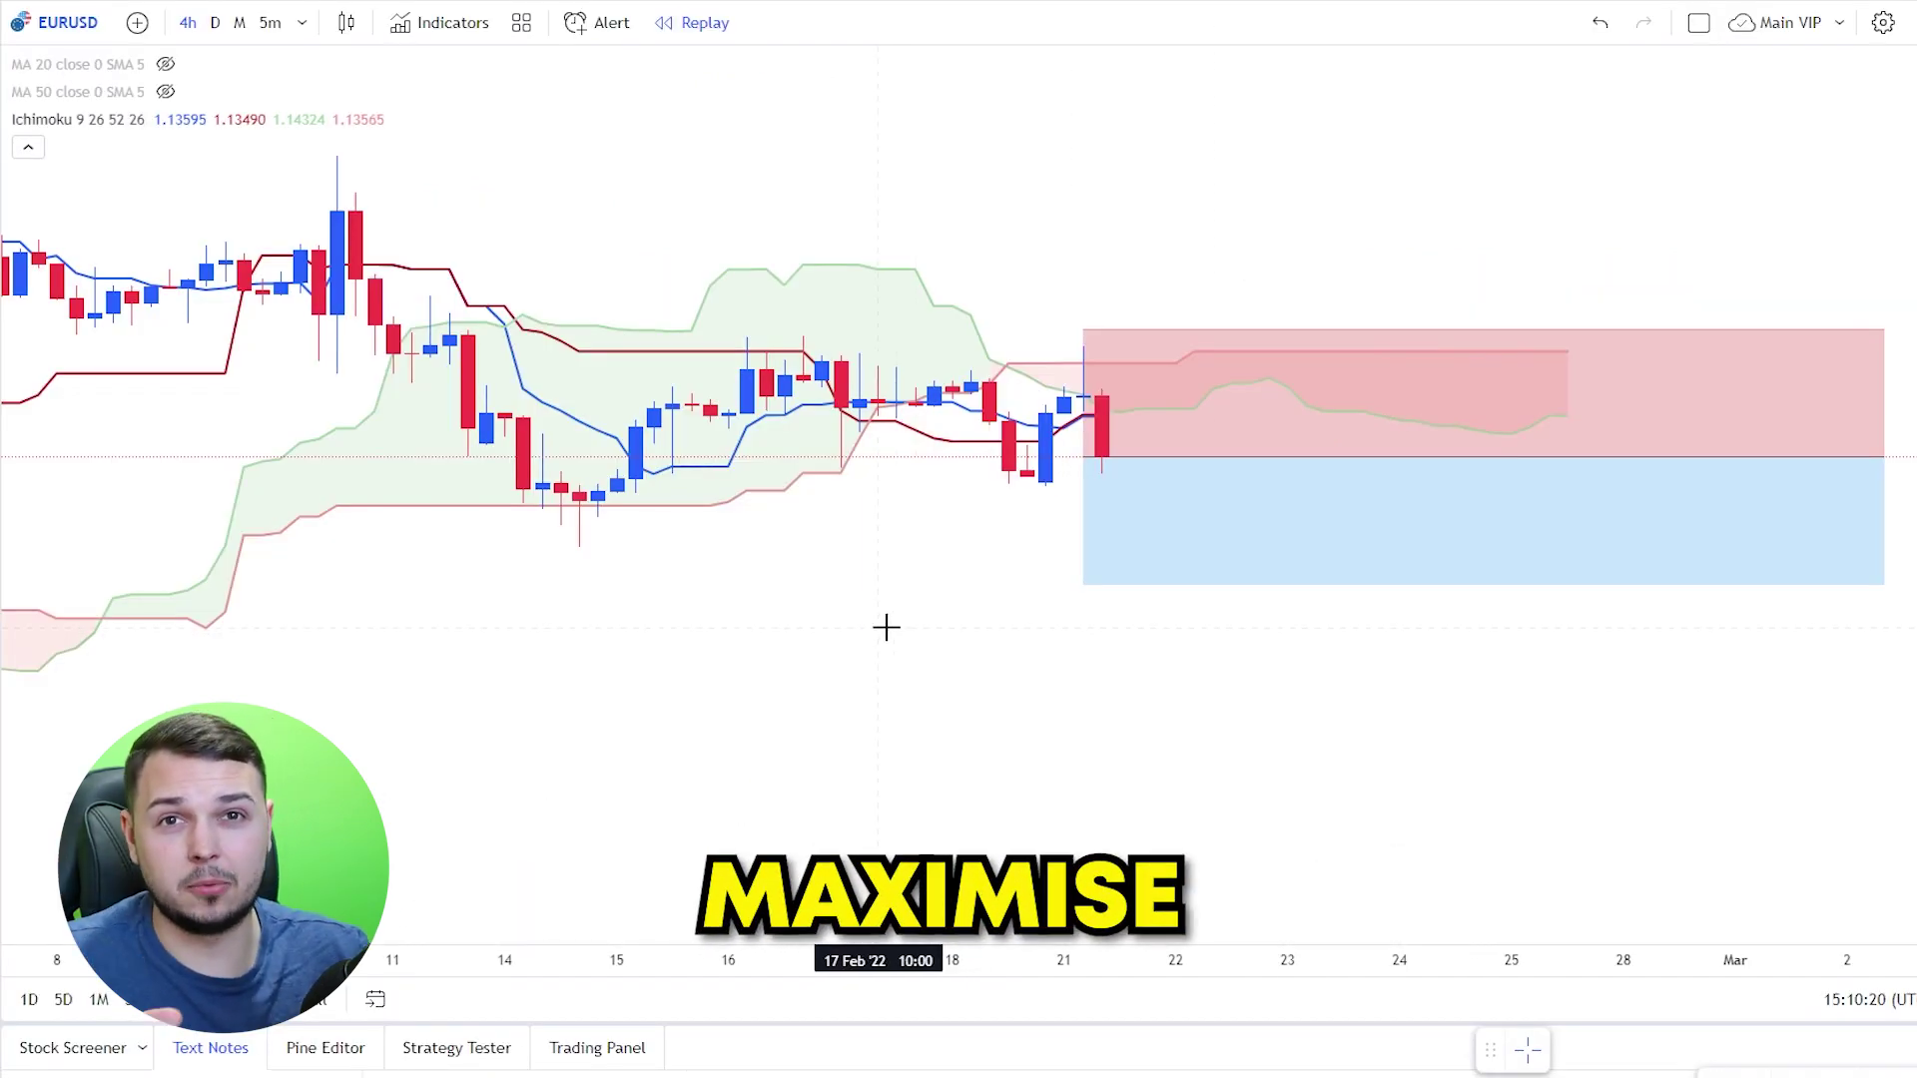
- Mark with the brush where price reaches the short position's profit target on 24 February, and undo the mark
mouse_move(931, 659)
mouse_down()
mouse_move(907, 647)
mouse_move(932, 678)
mouse_up()
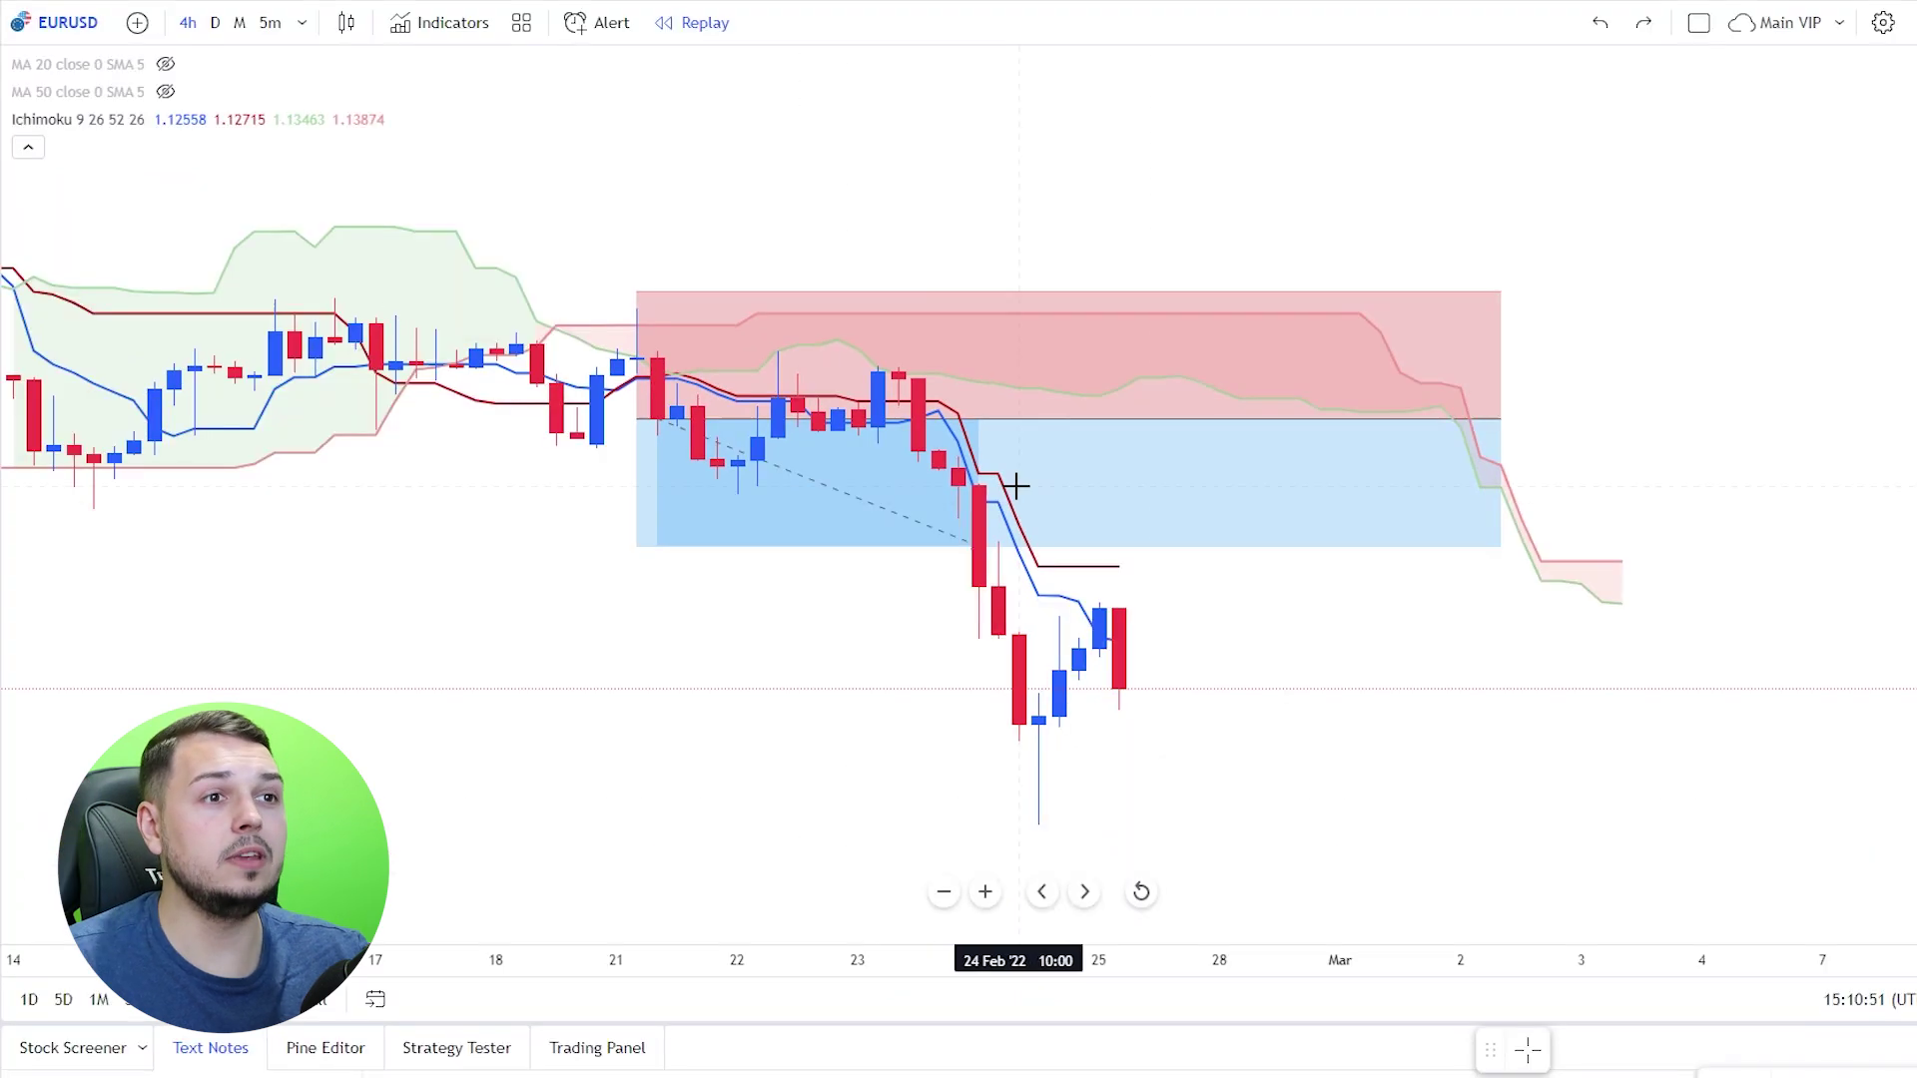
mouse_move(988, 544)
mouse_down()
mouse_move(924, 640)
mouse_move(983, 539)
mouse_move(931, 553)
mouse_move(960, 552)
mouse_up()
key(ctrl+z)
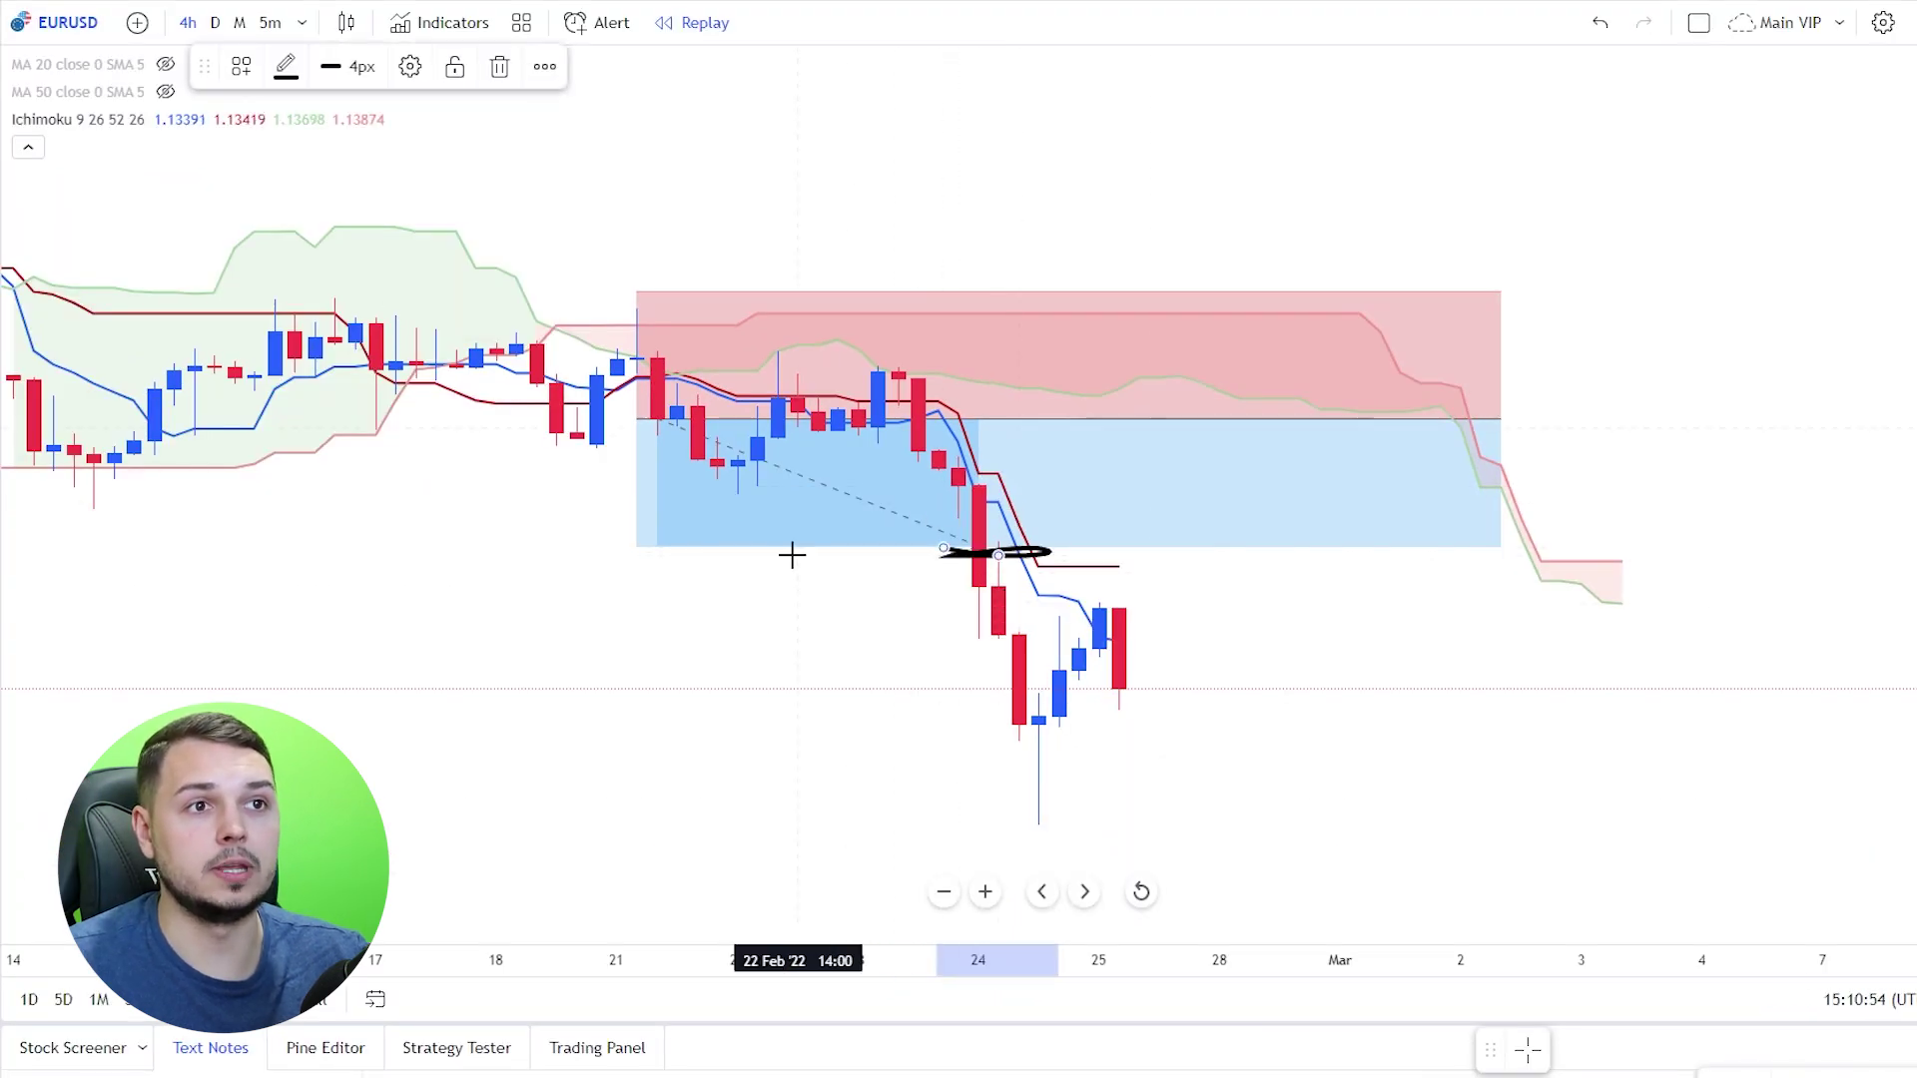
key(ctrl+z)
- Move the short position's stop level to the entry price
drag(637, 289, 637, 418)
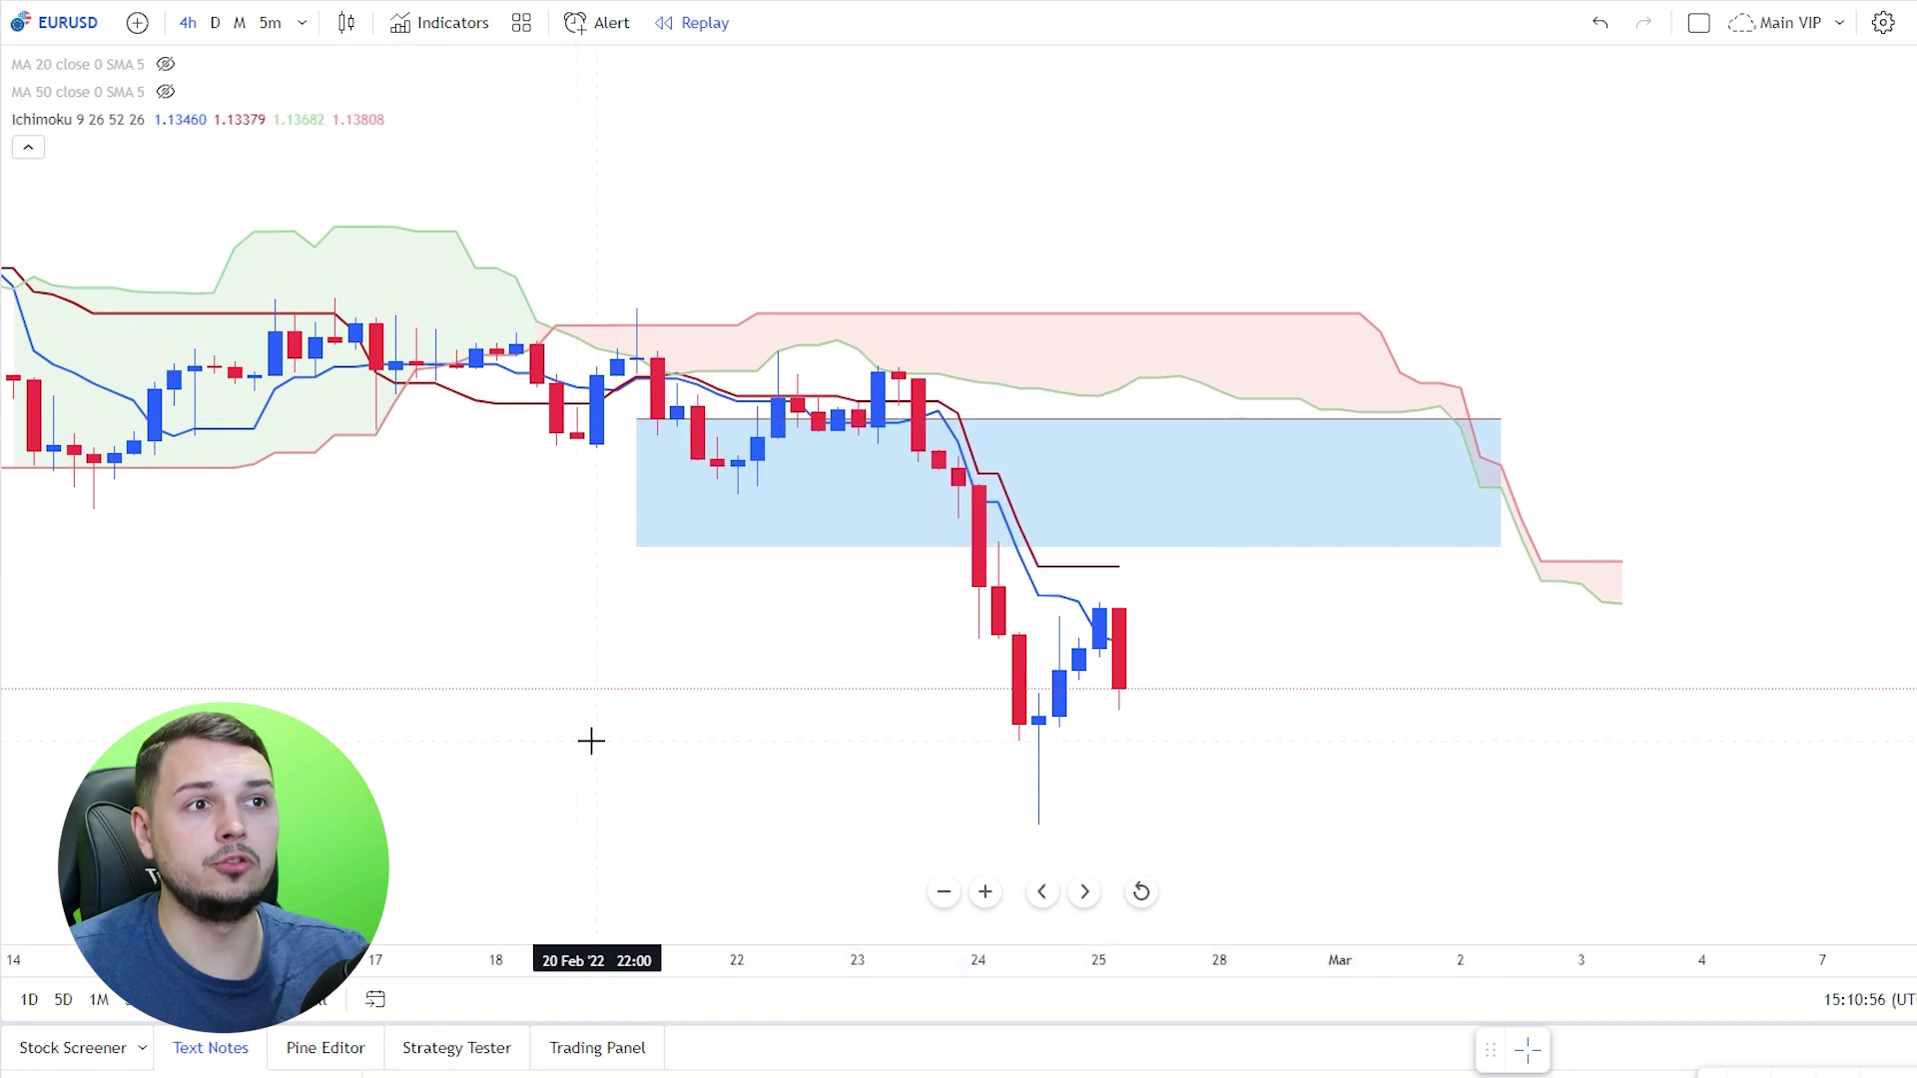
drag(599, 745, 666, 671)
click(839, 424)
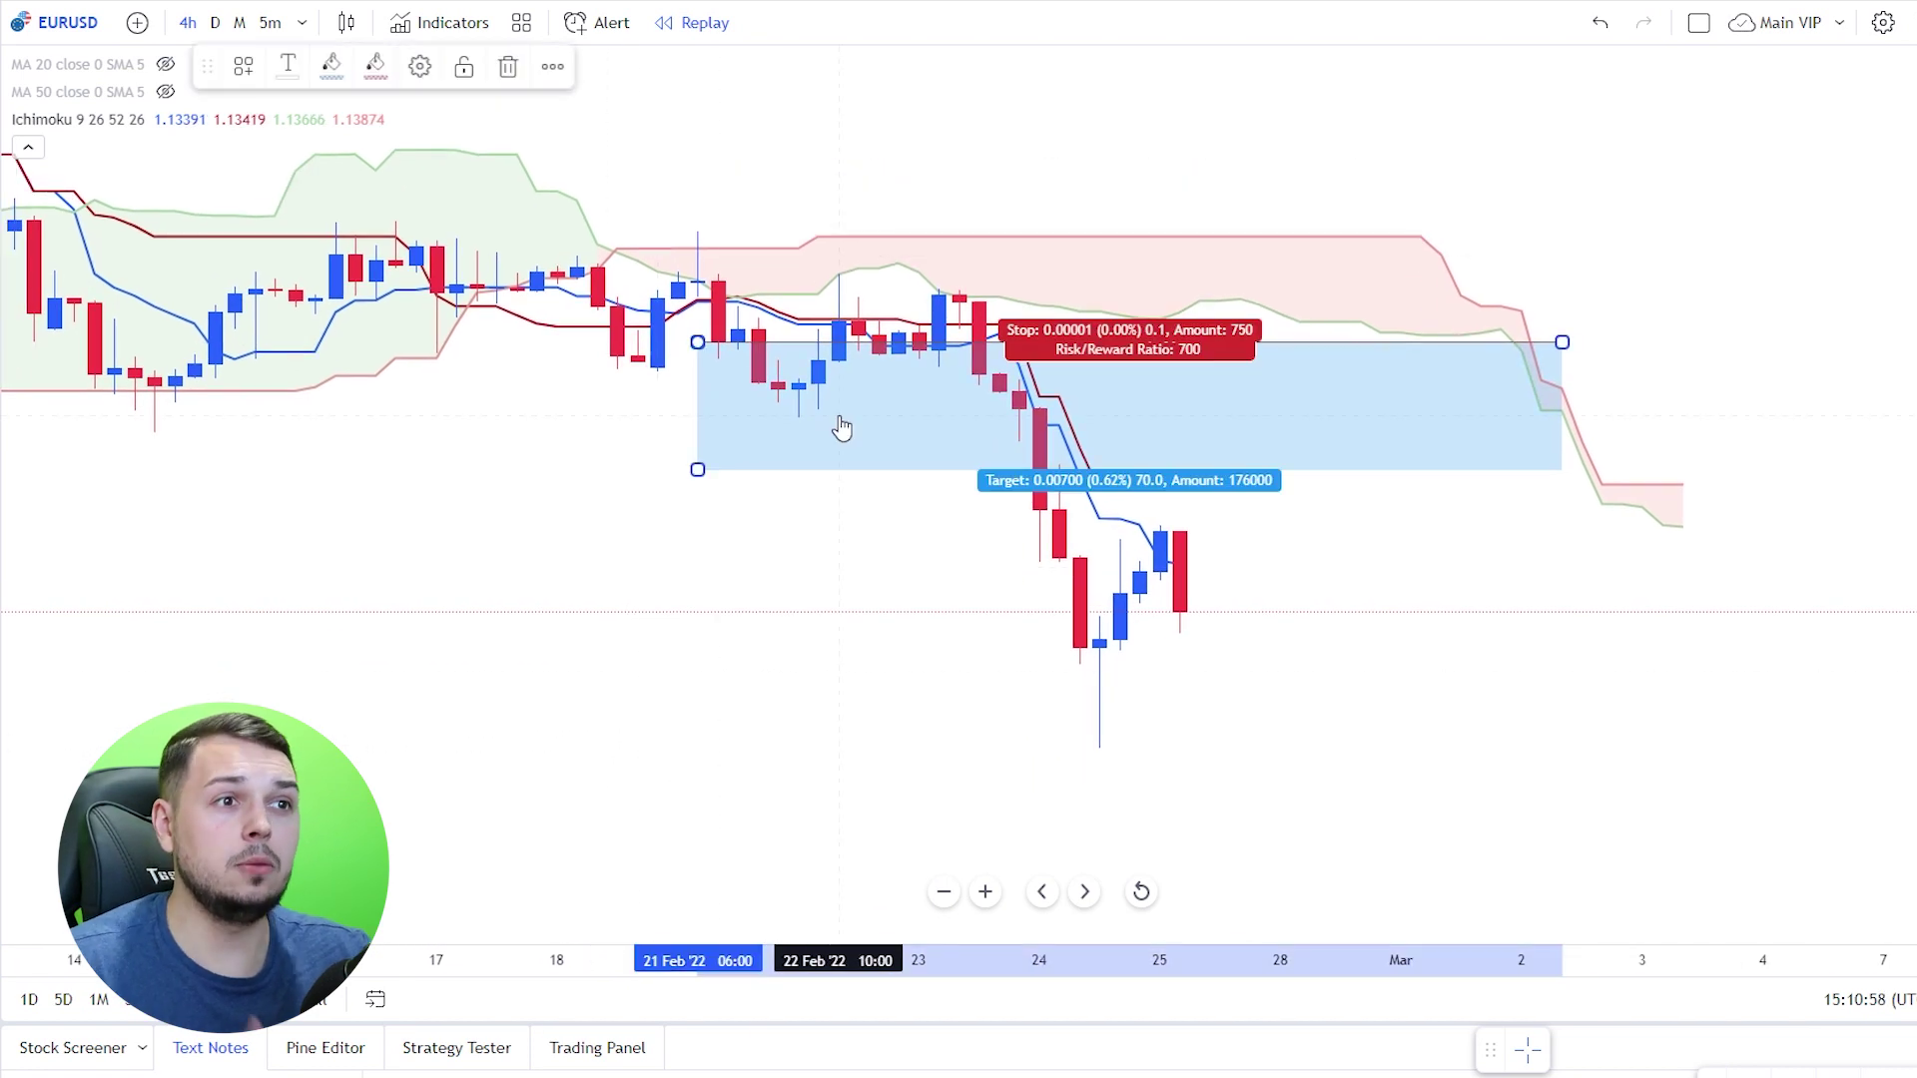
drag(797, 592, 760, 578)
- Extend the short position's profit target down to the 24 February low, about 2195 ticks
click(666, 459)
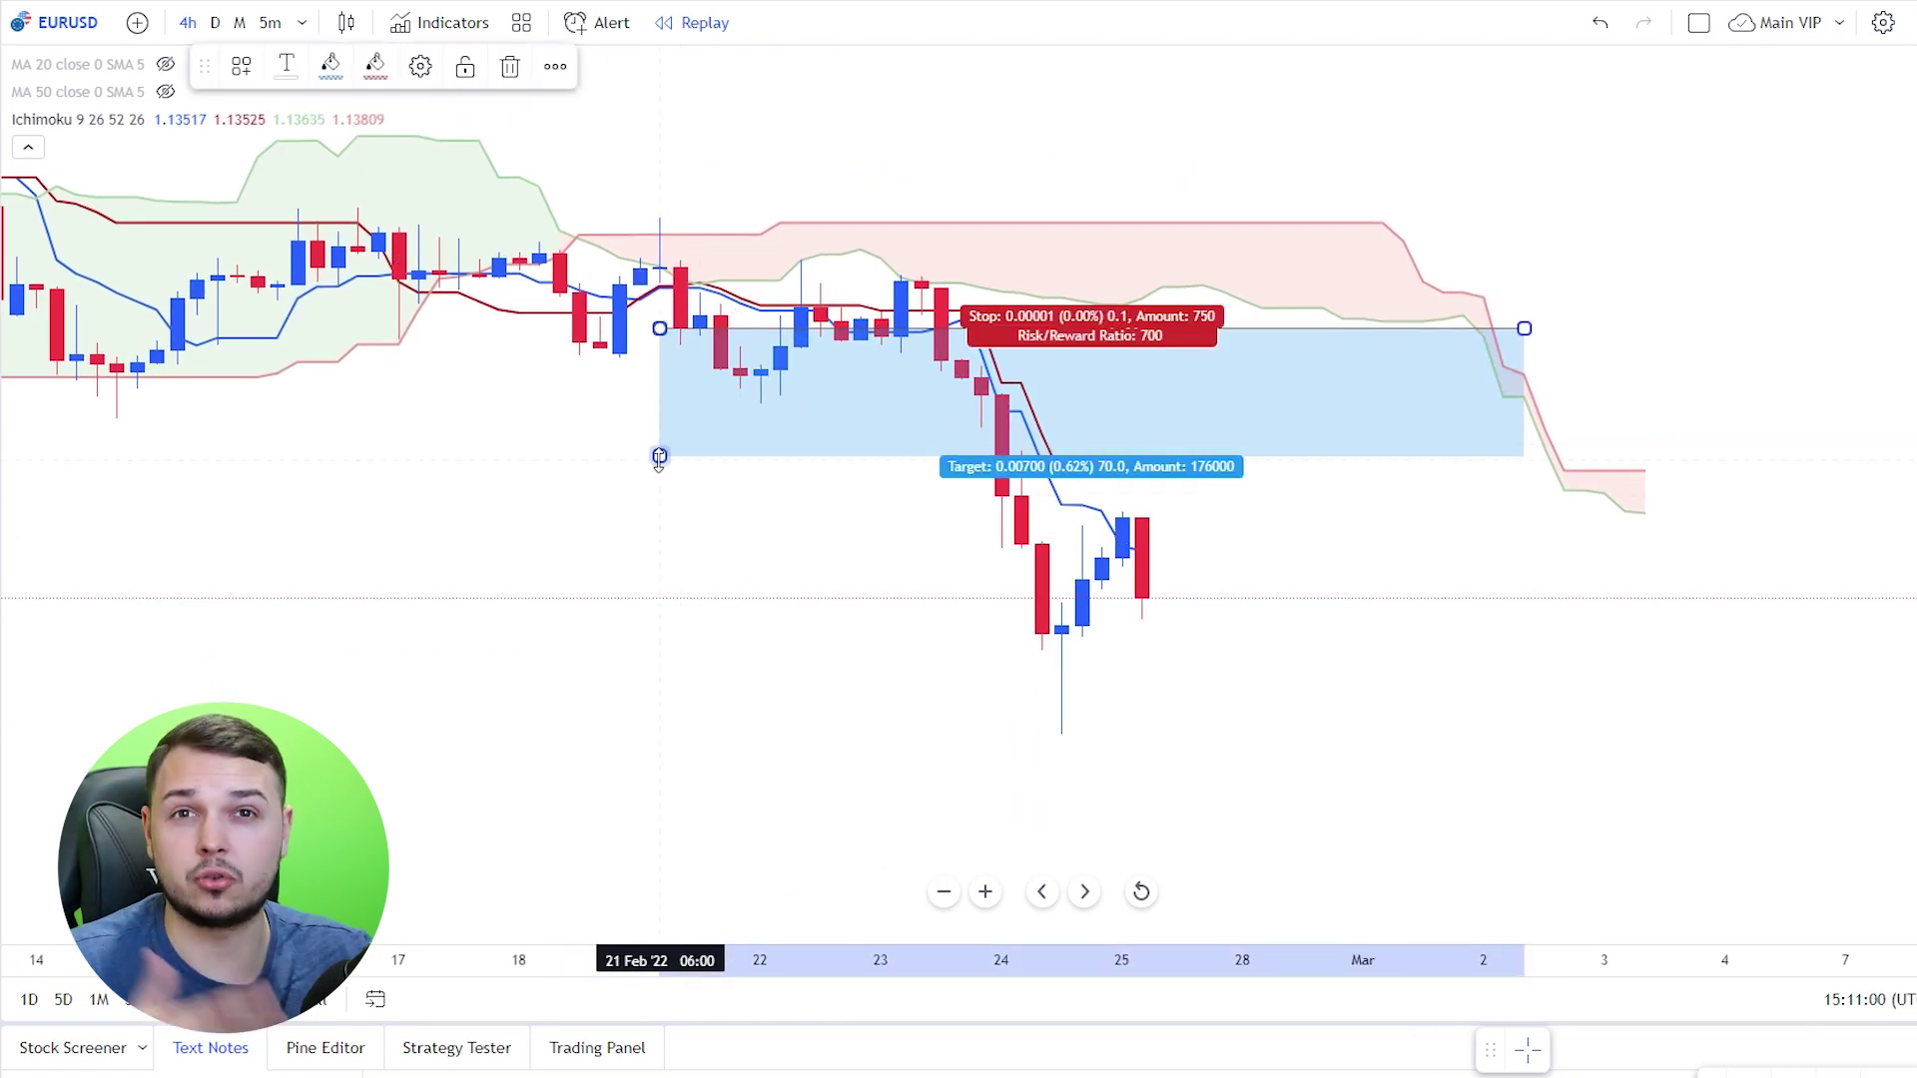
click(656, 561)
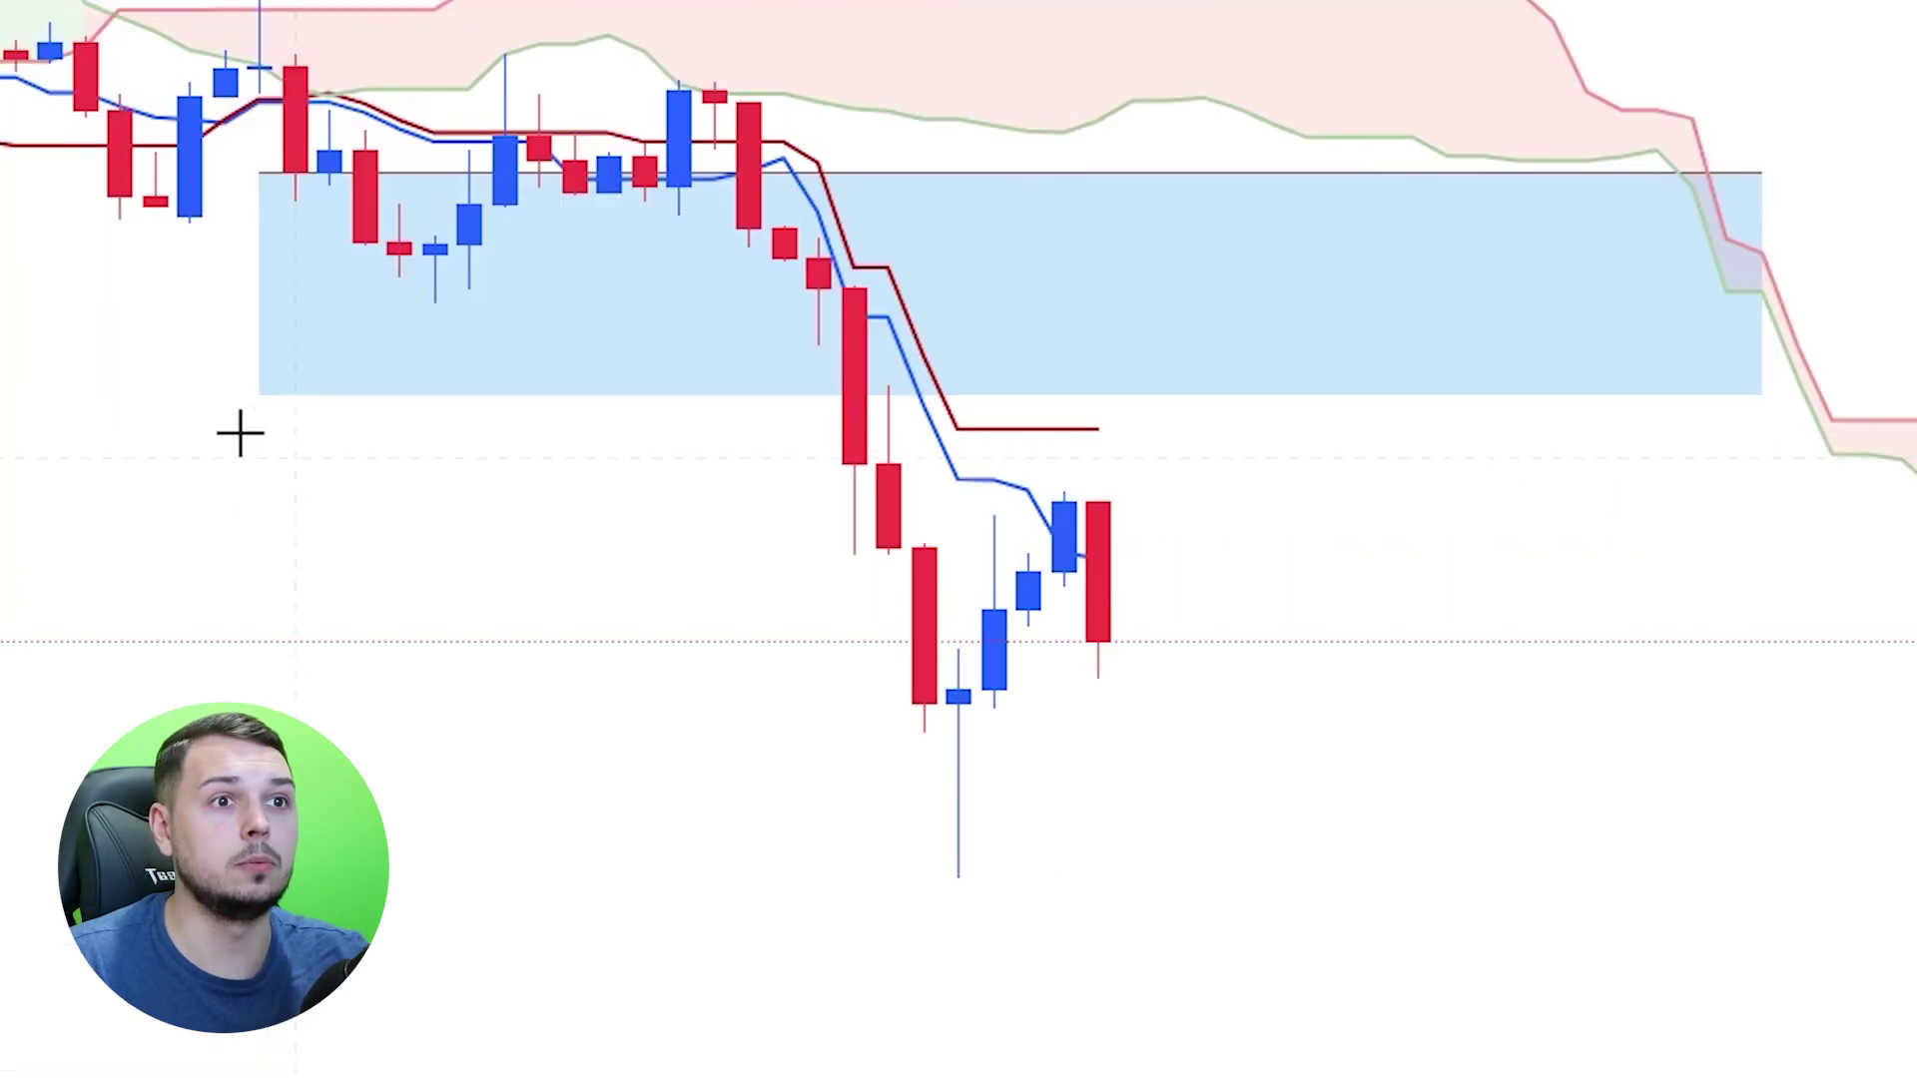
click(658, 456)
drag(260, 392, 260, 867)
click(86, 937)
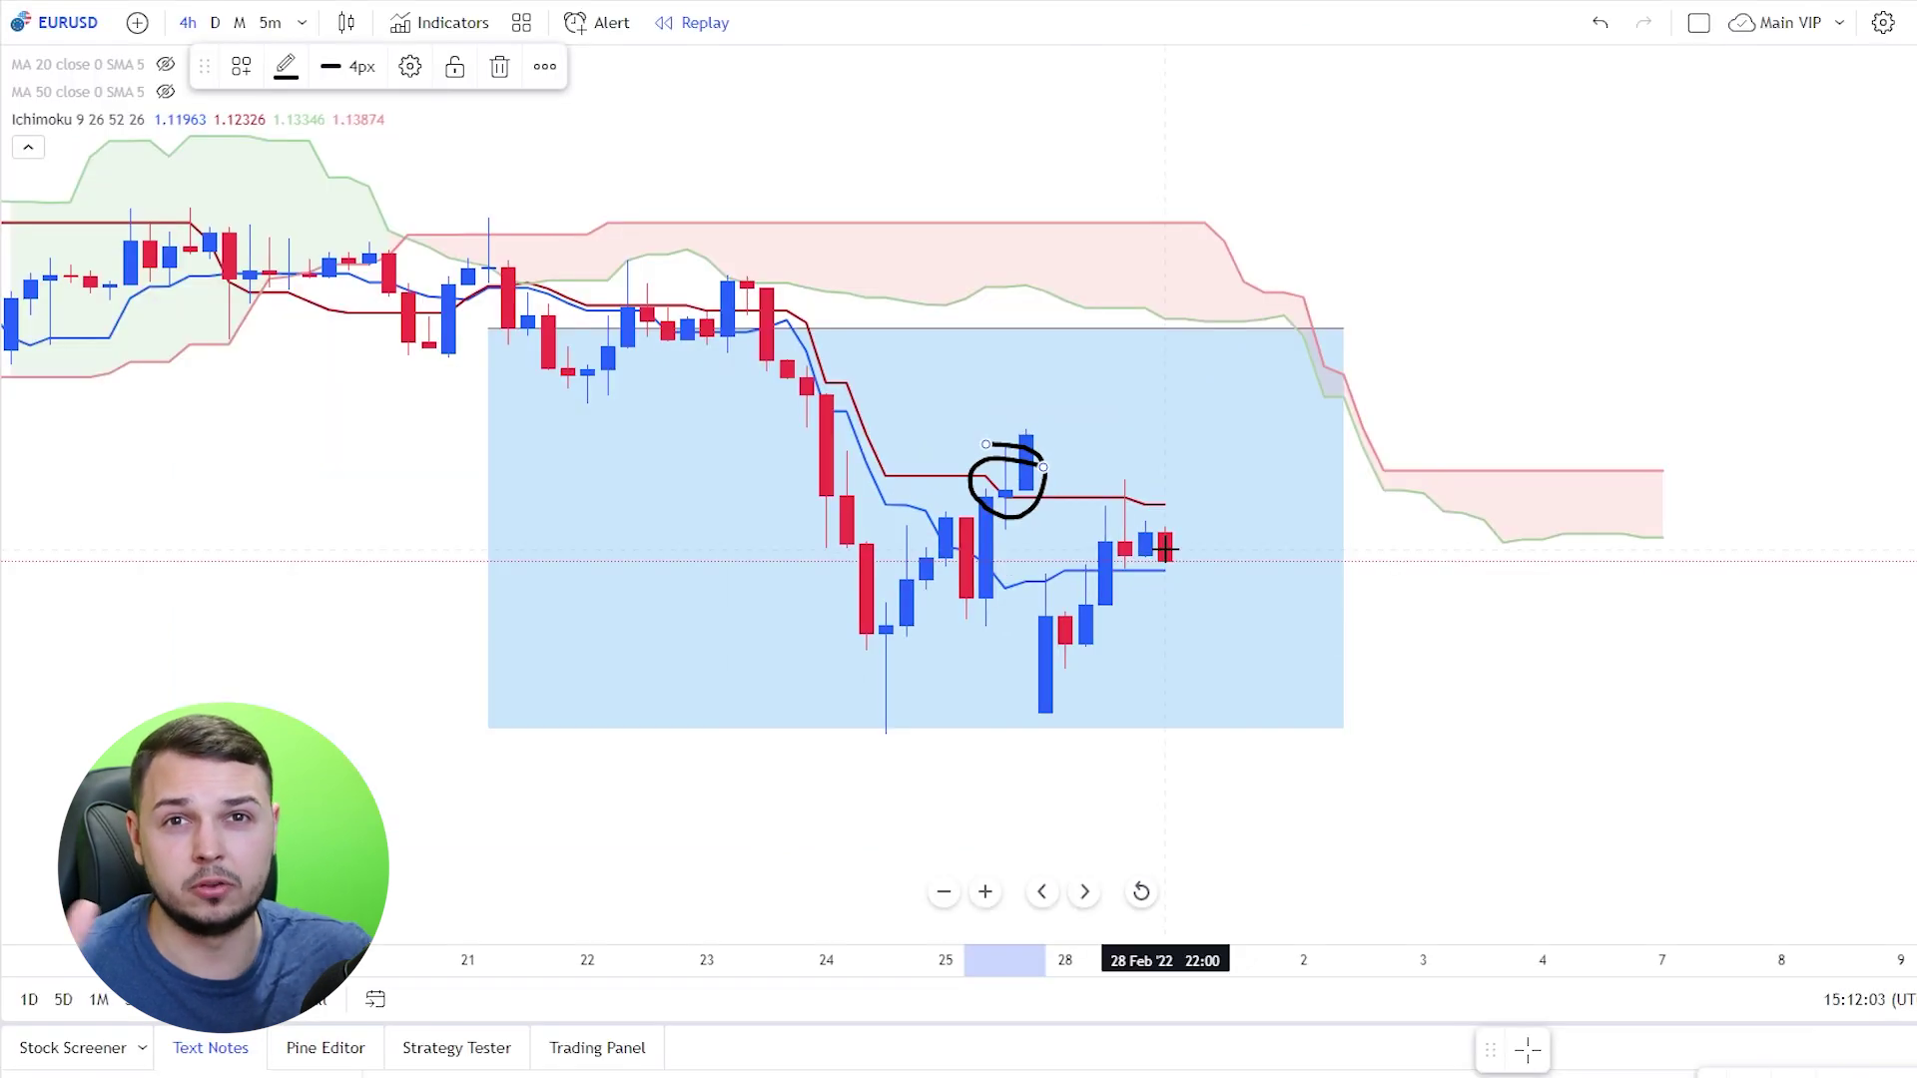
- Undo the circle around the late-February candles, try shortening the short position's target to about 871 ticks, and undo that change
key(ctrl+z)
click(562, 649)
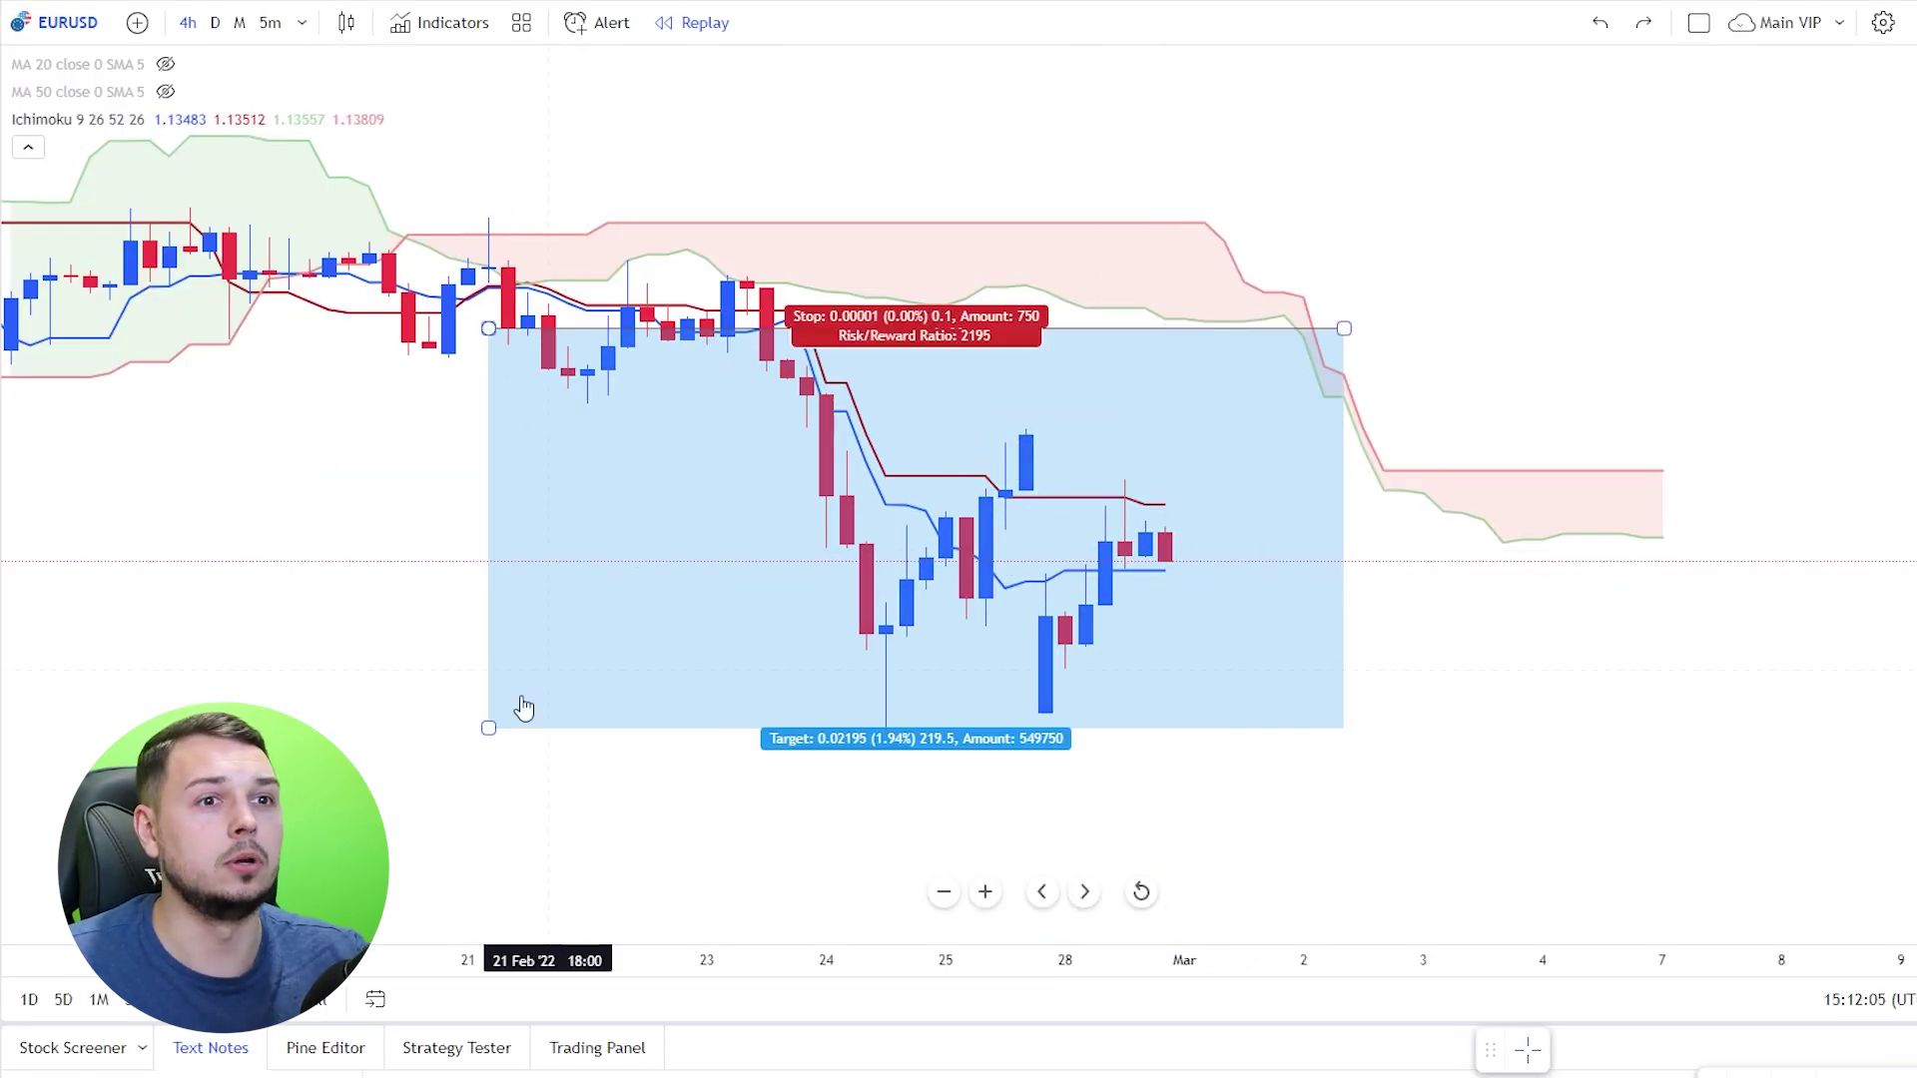
drag(488, 726, 560, 487)
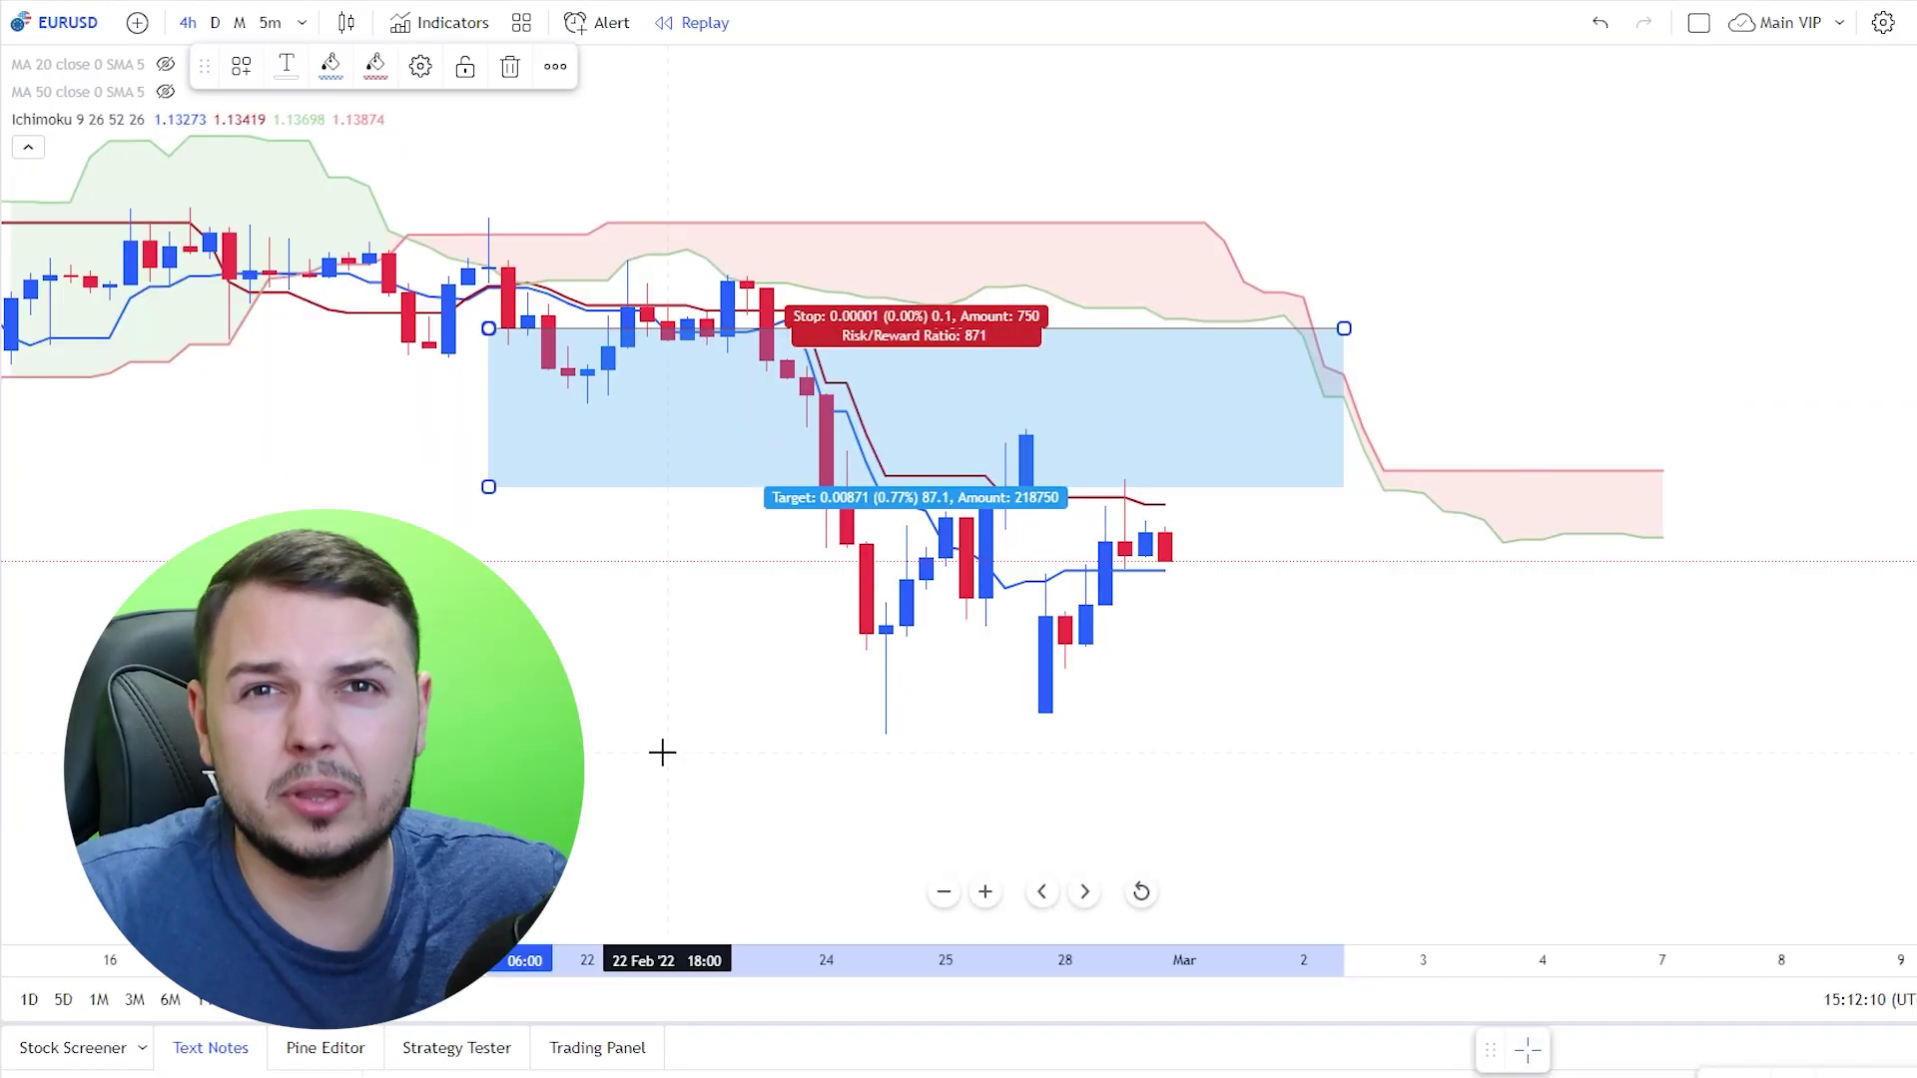
key(ctrl+z)
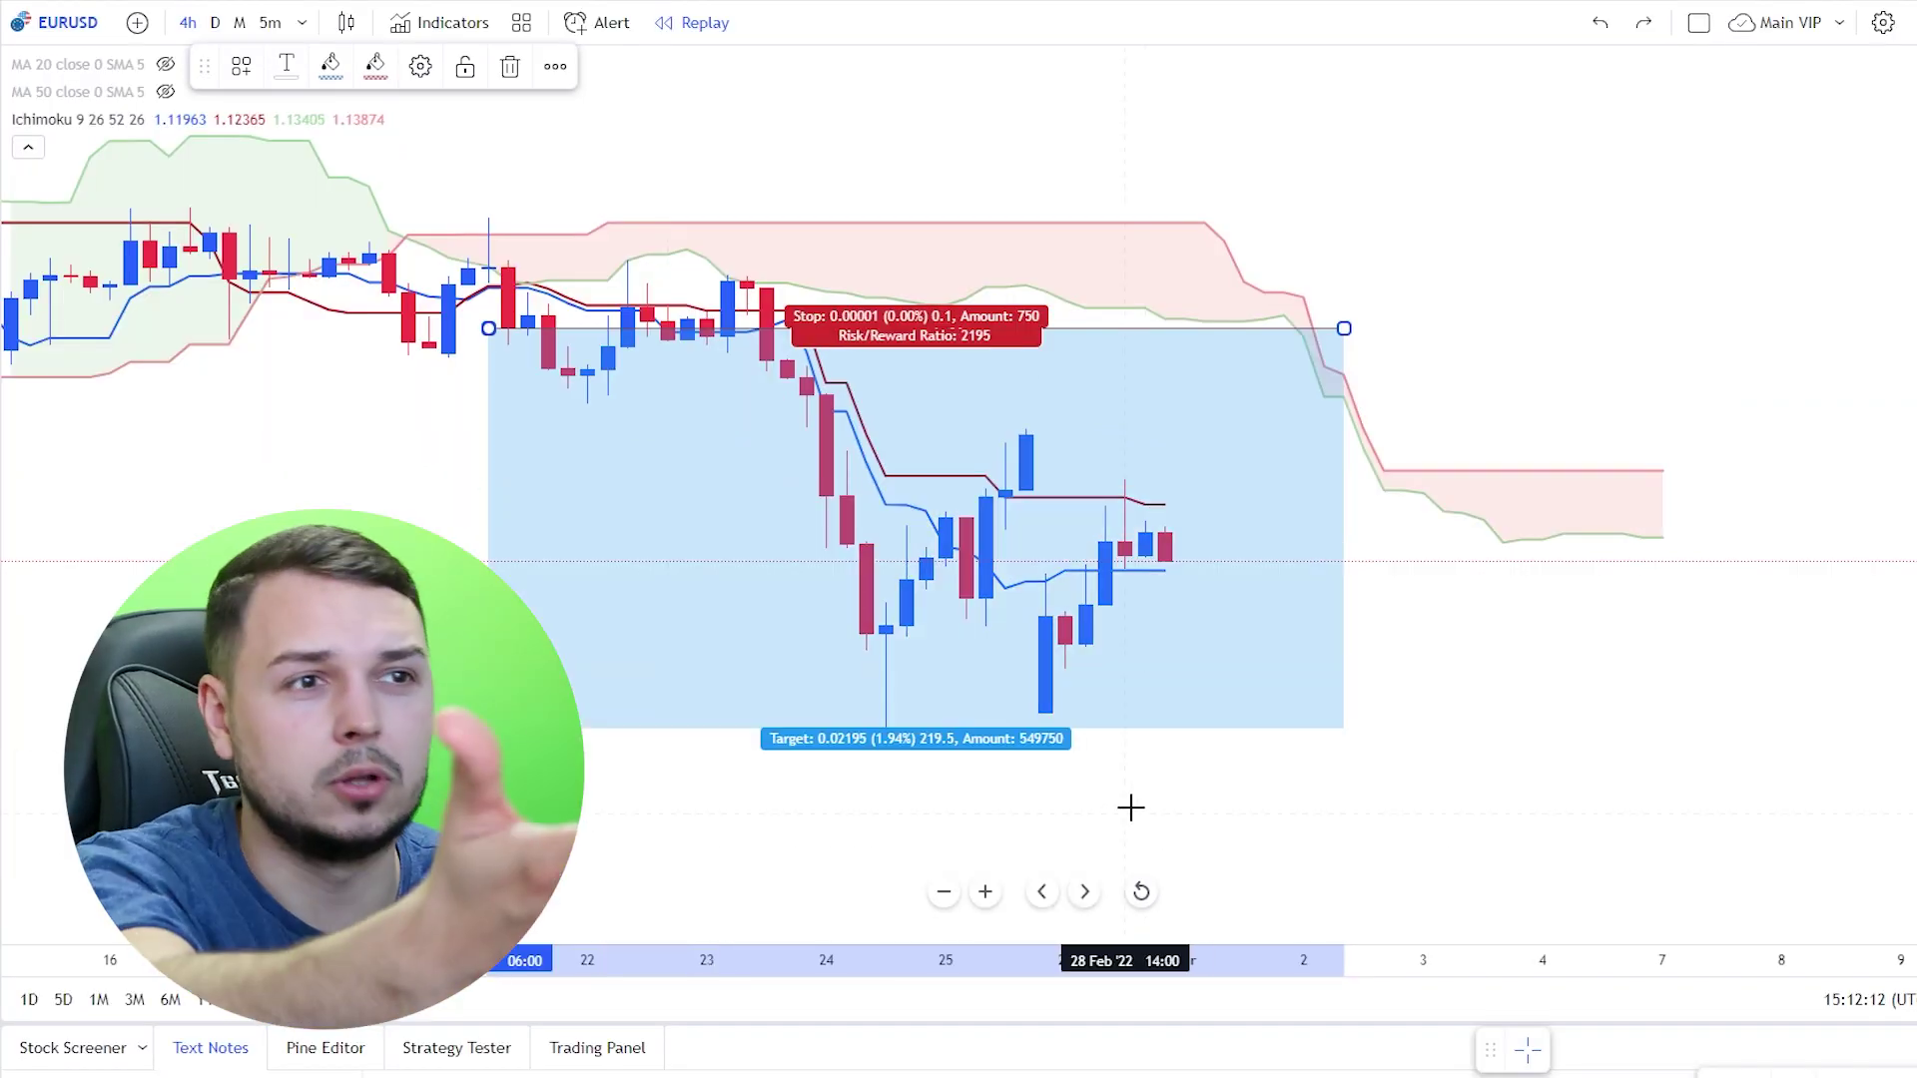
click(961, 719)
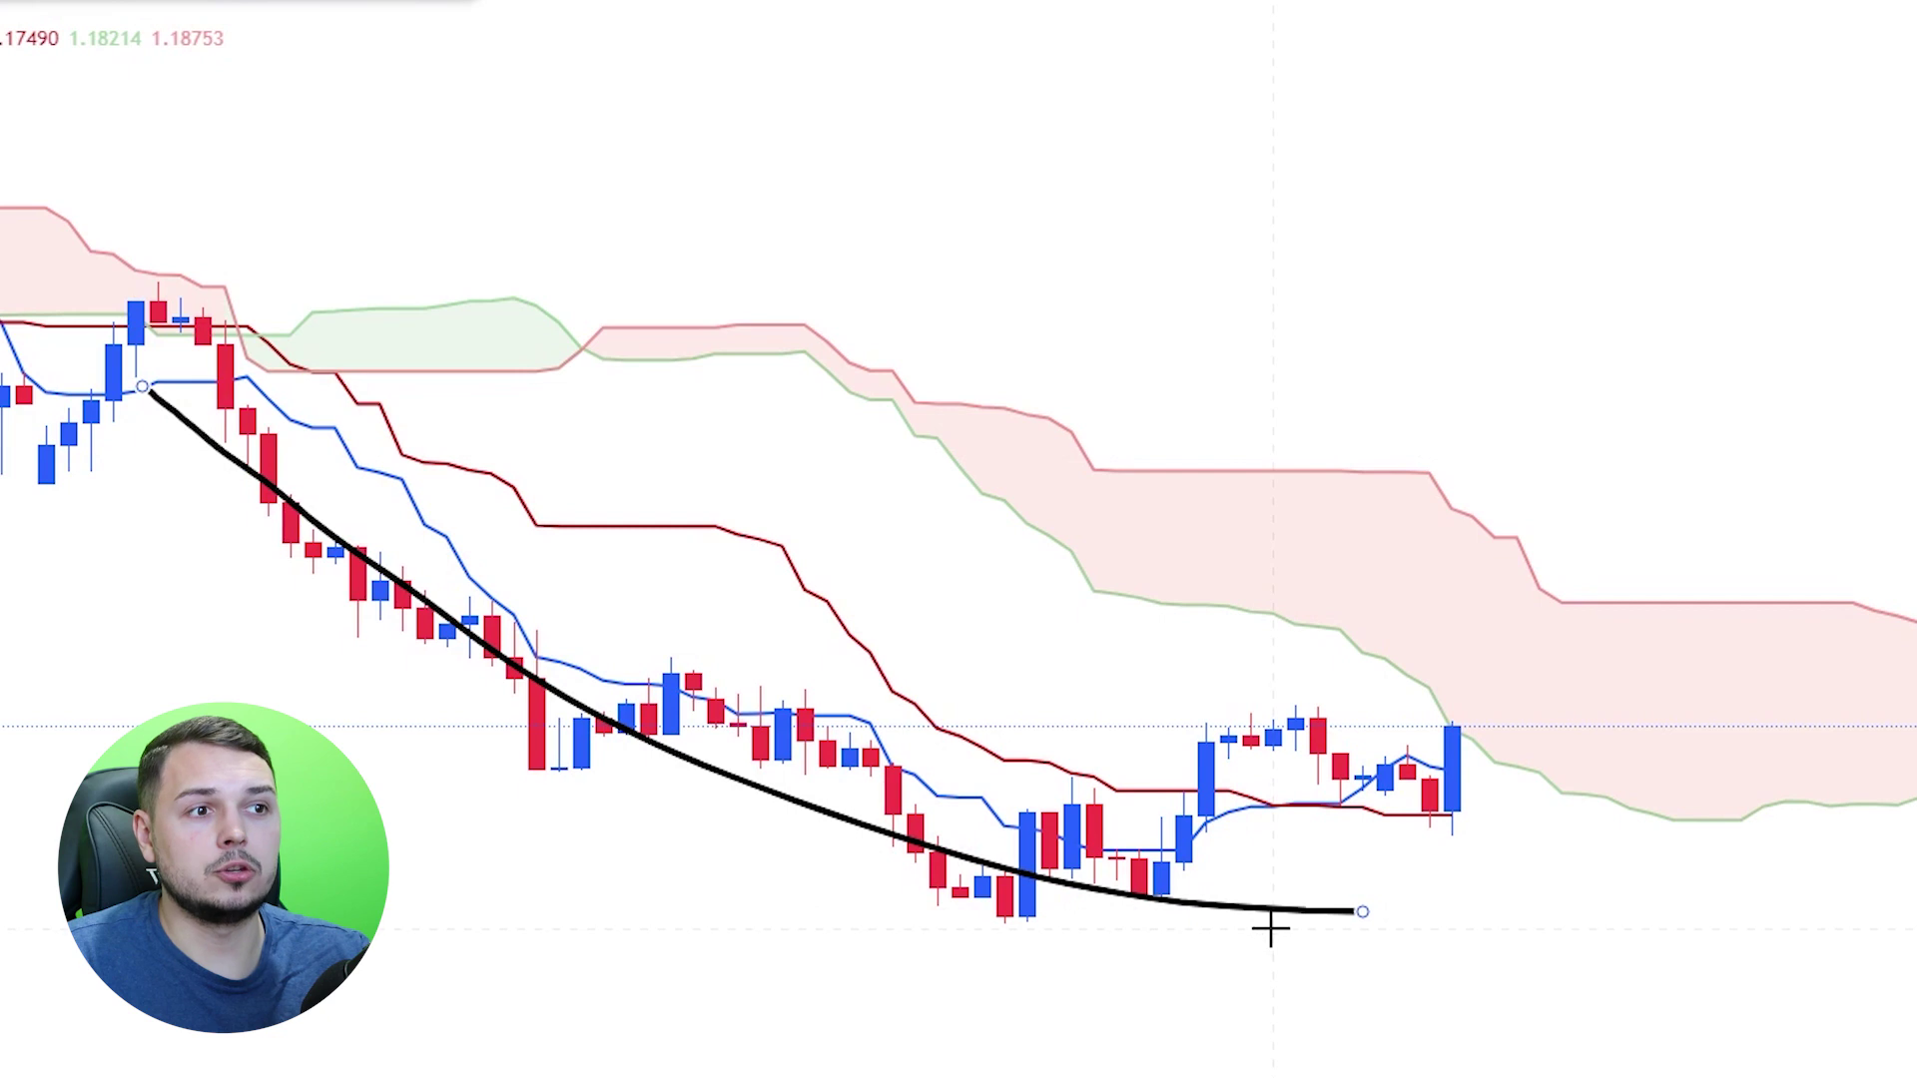
- Add an arrowhead to the brush curve below the late-March downtrend and undo the whole arrow
drag(1326, 941, 1443, 871)
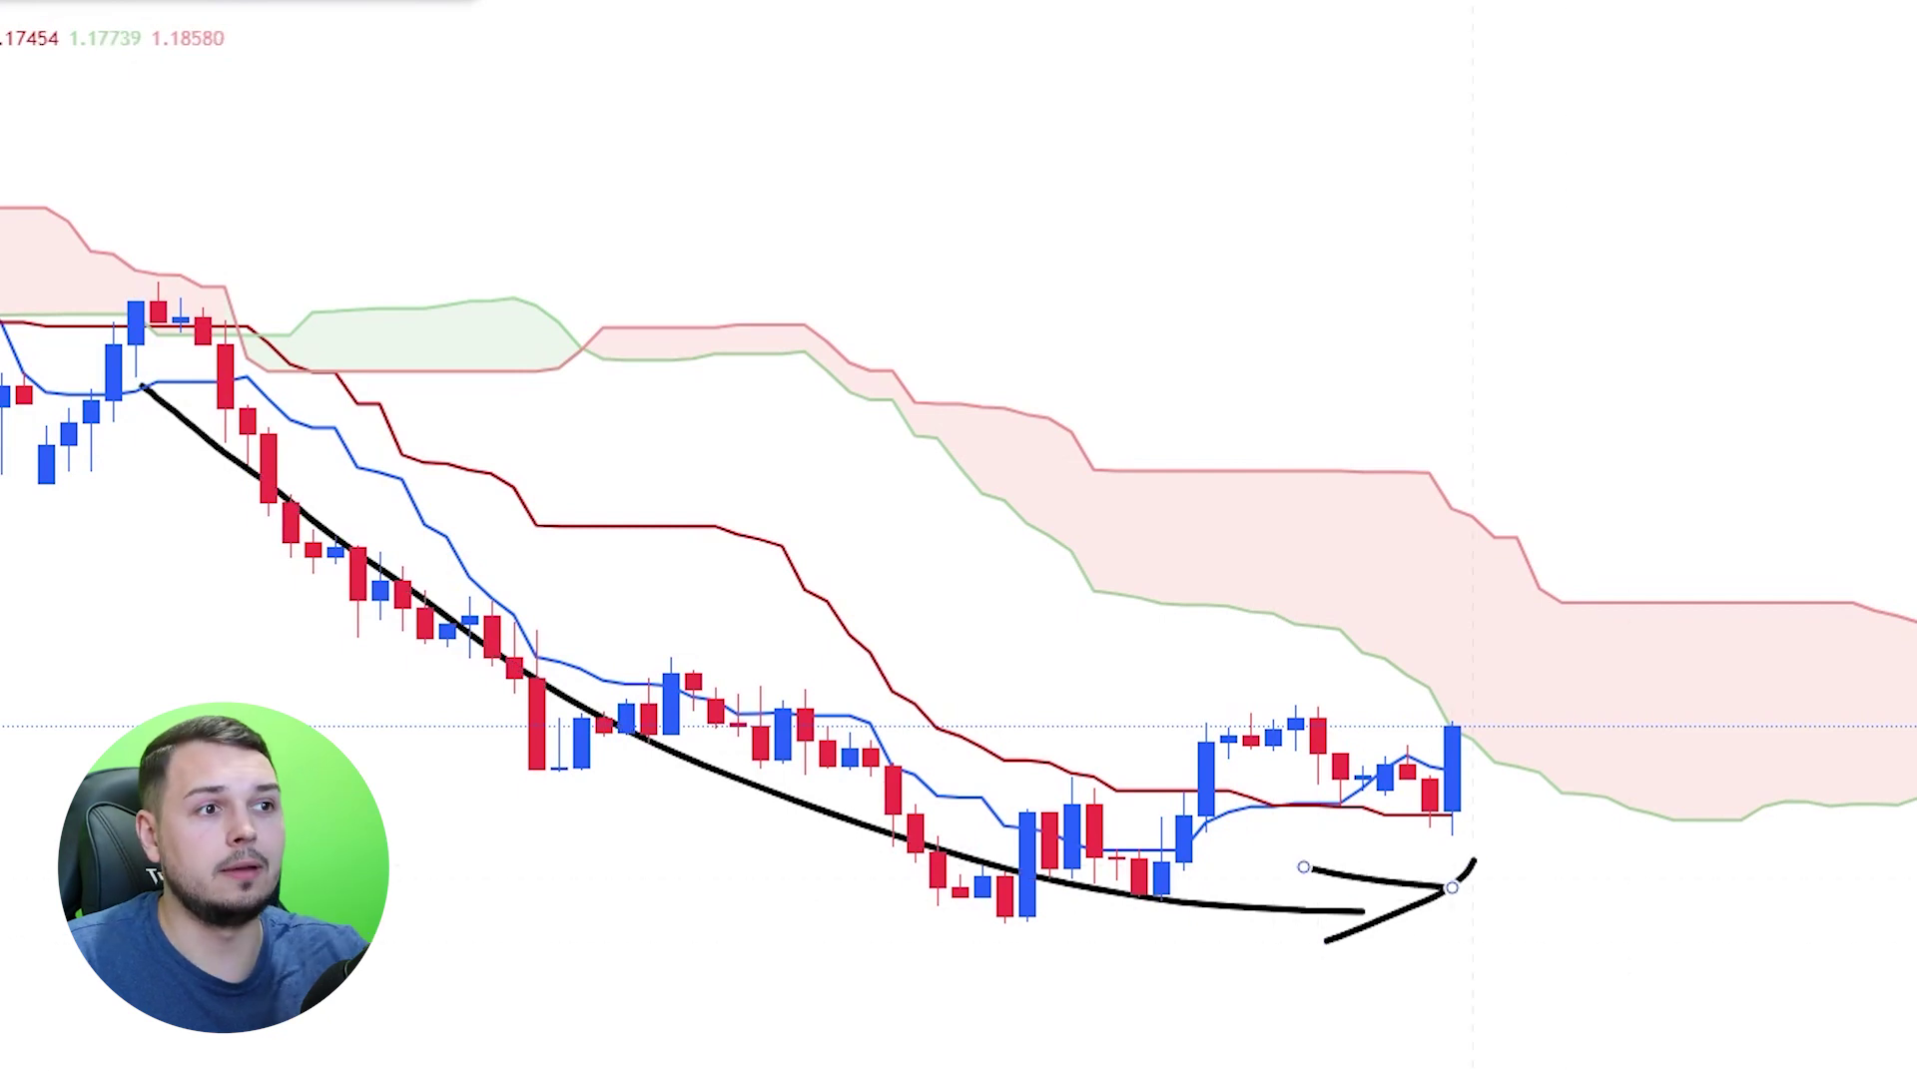
key(ctrl+z)
key(ctrl+z)
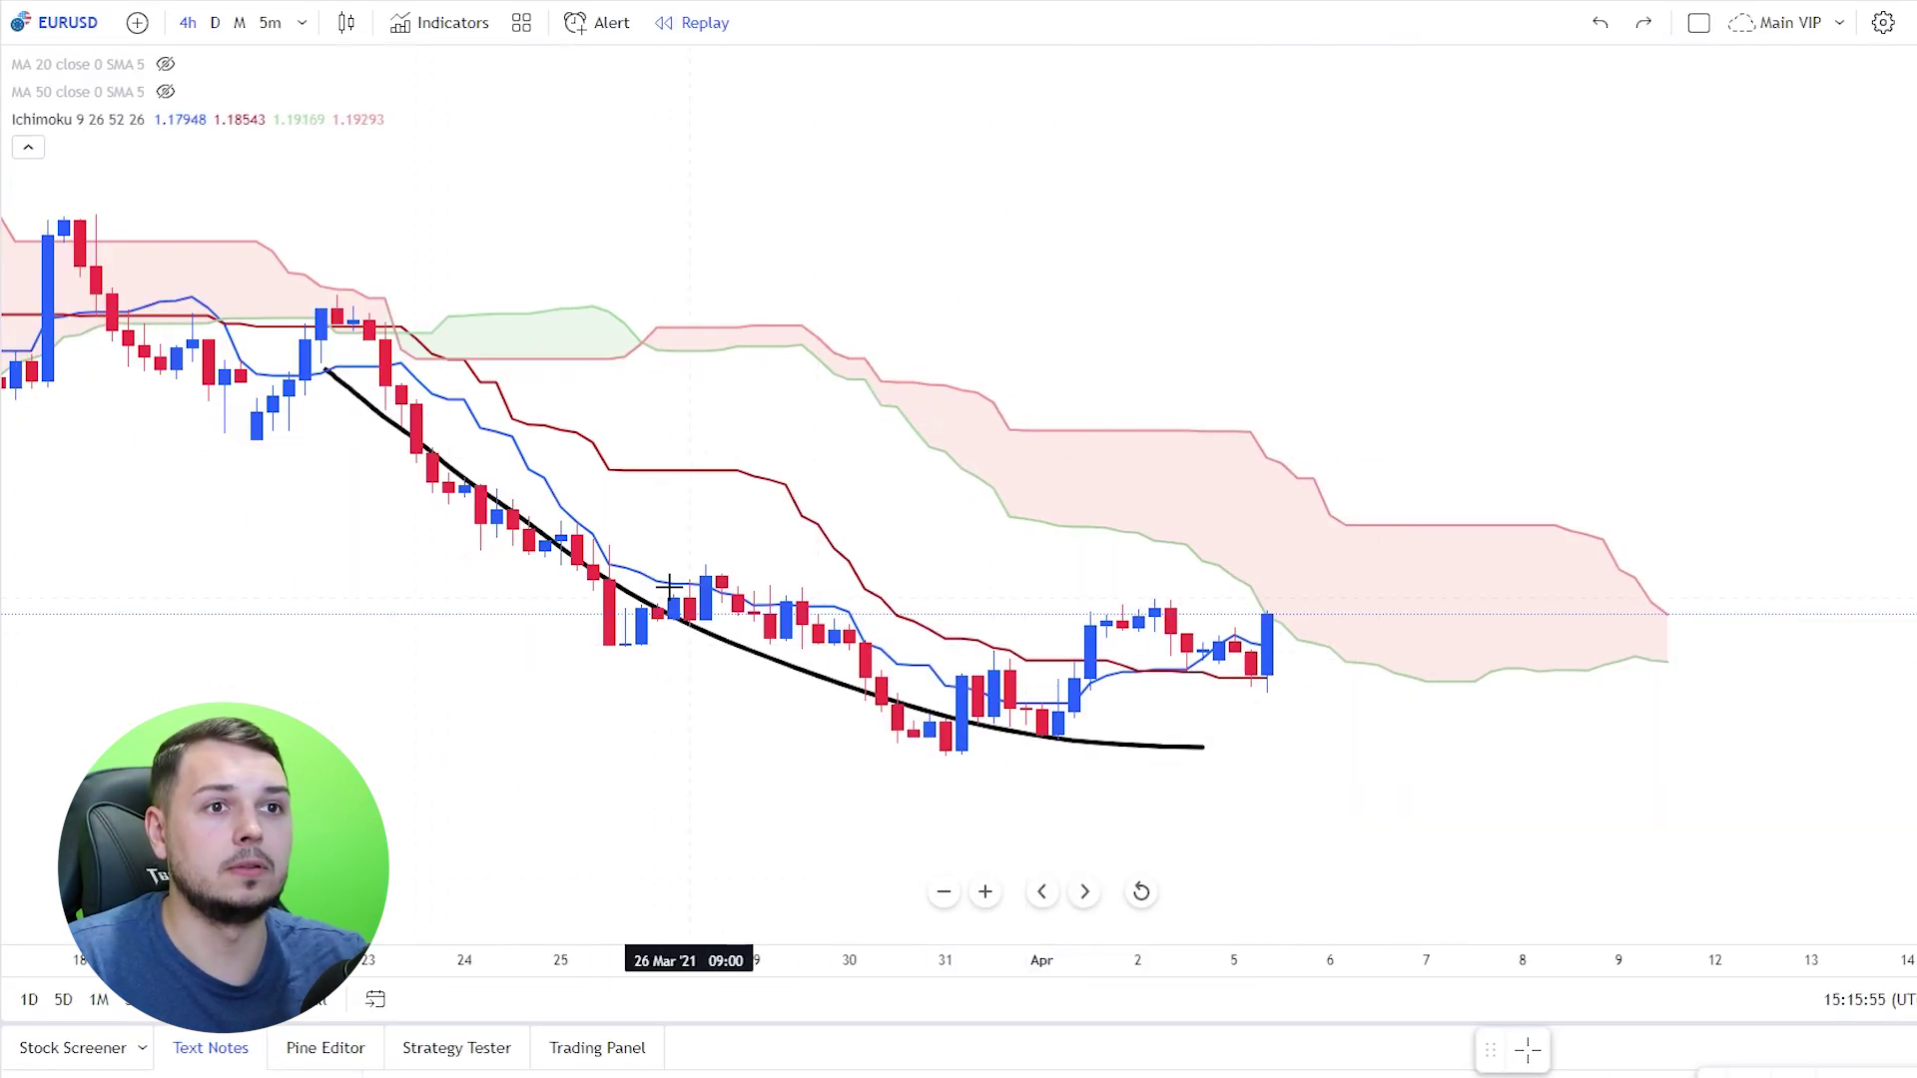
key(ctrl+z)
- Trace the swings and lows of the late-March price action with brush strokes, and undo the strokes
mouse_move(672, 489)
mouse_down()
mouse_move(599, 398)
mouse_move(671, 472)
mouse_up()
key(ctrl+z)
drag(646, 648, 942, 759)
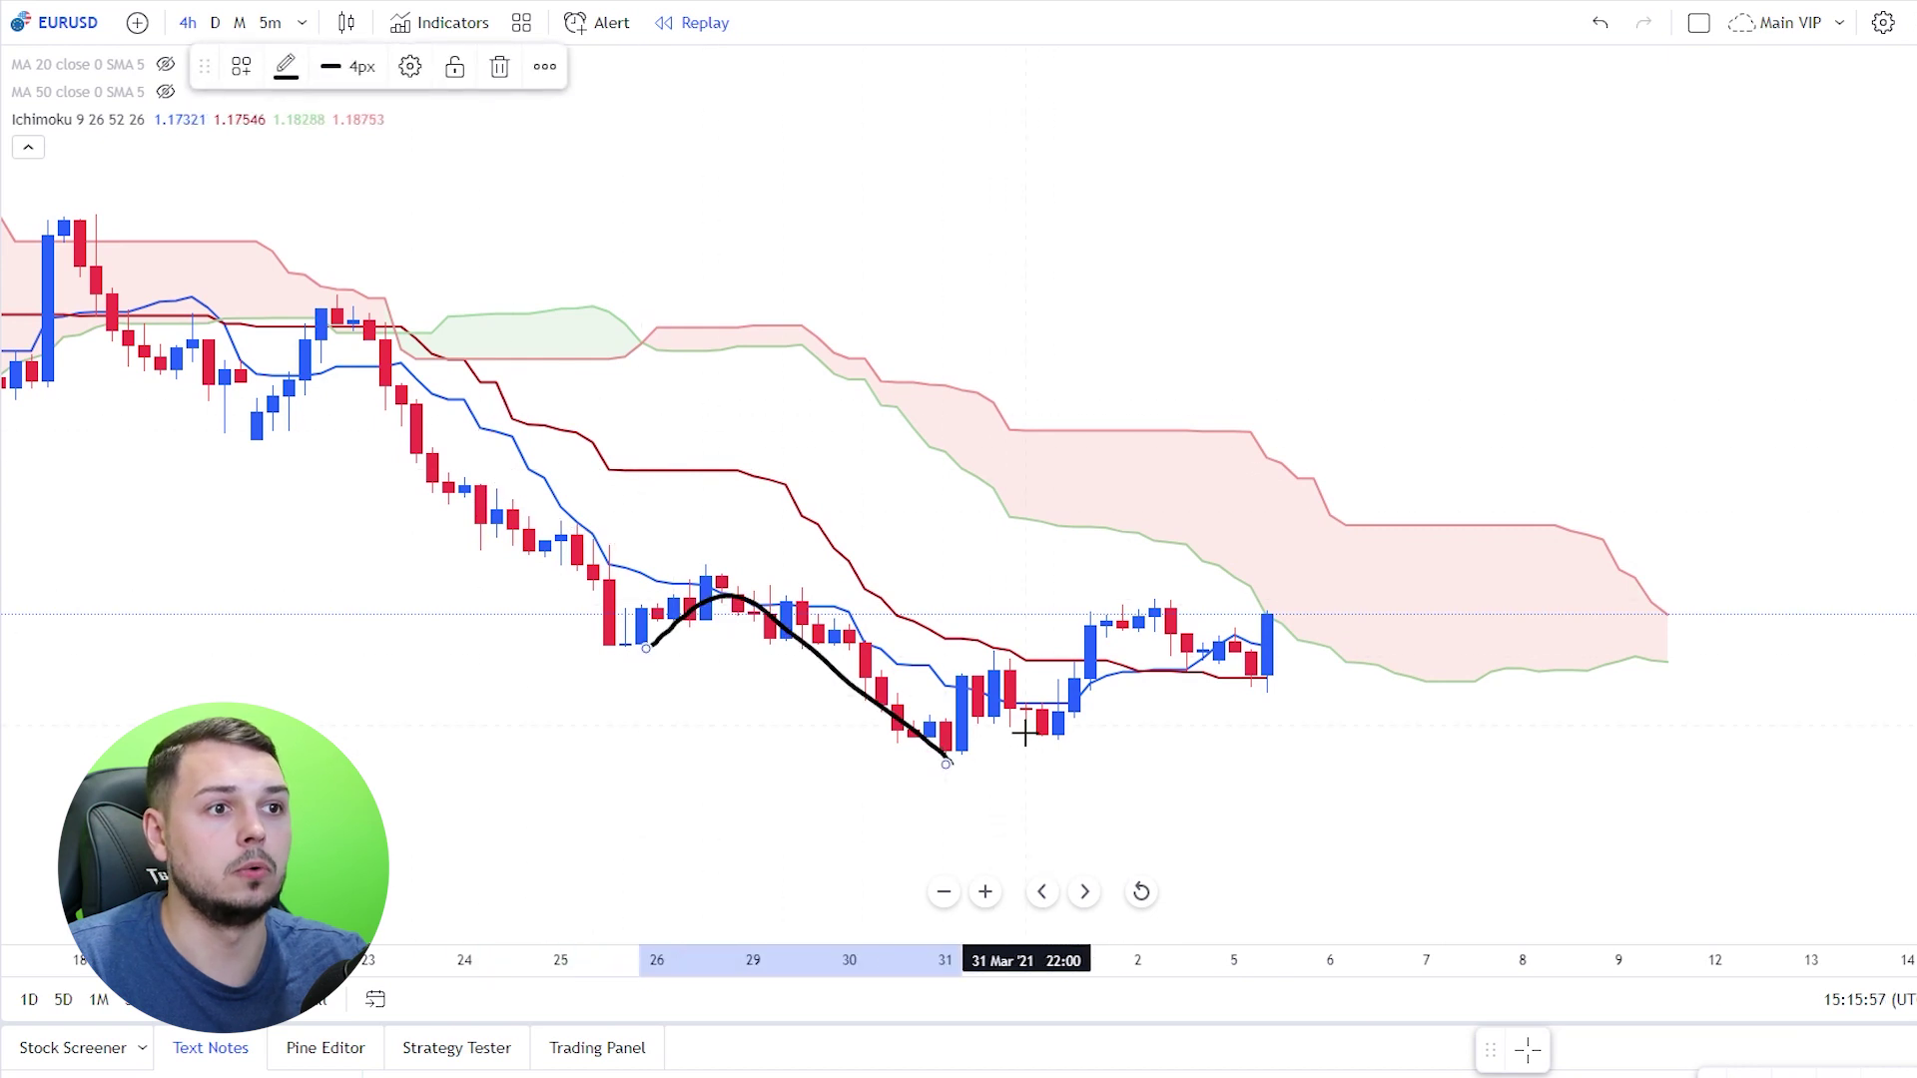
key(ctrl+z)
drag(613, 664, 818, 636)
drag(851, 772, 1213, 759)
key(ctrl+z)
key(ctrl+z)
- Circle the bullish engulfing candle at the cloud's edge and the conversion and base line crossover, undoing each circle
scroll(1393, 721, up, 1)
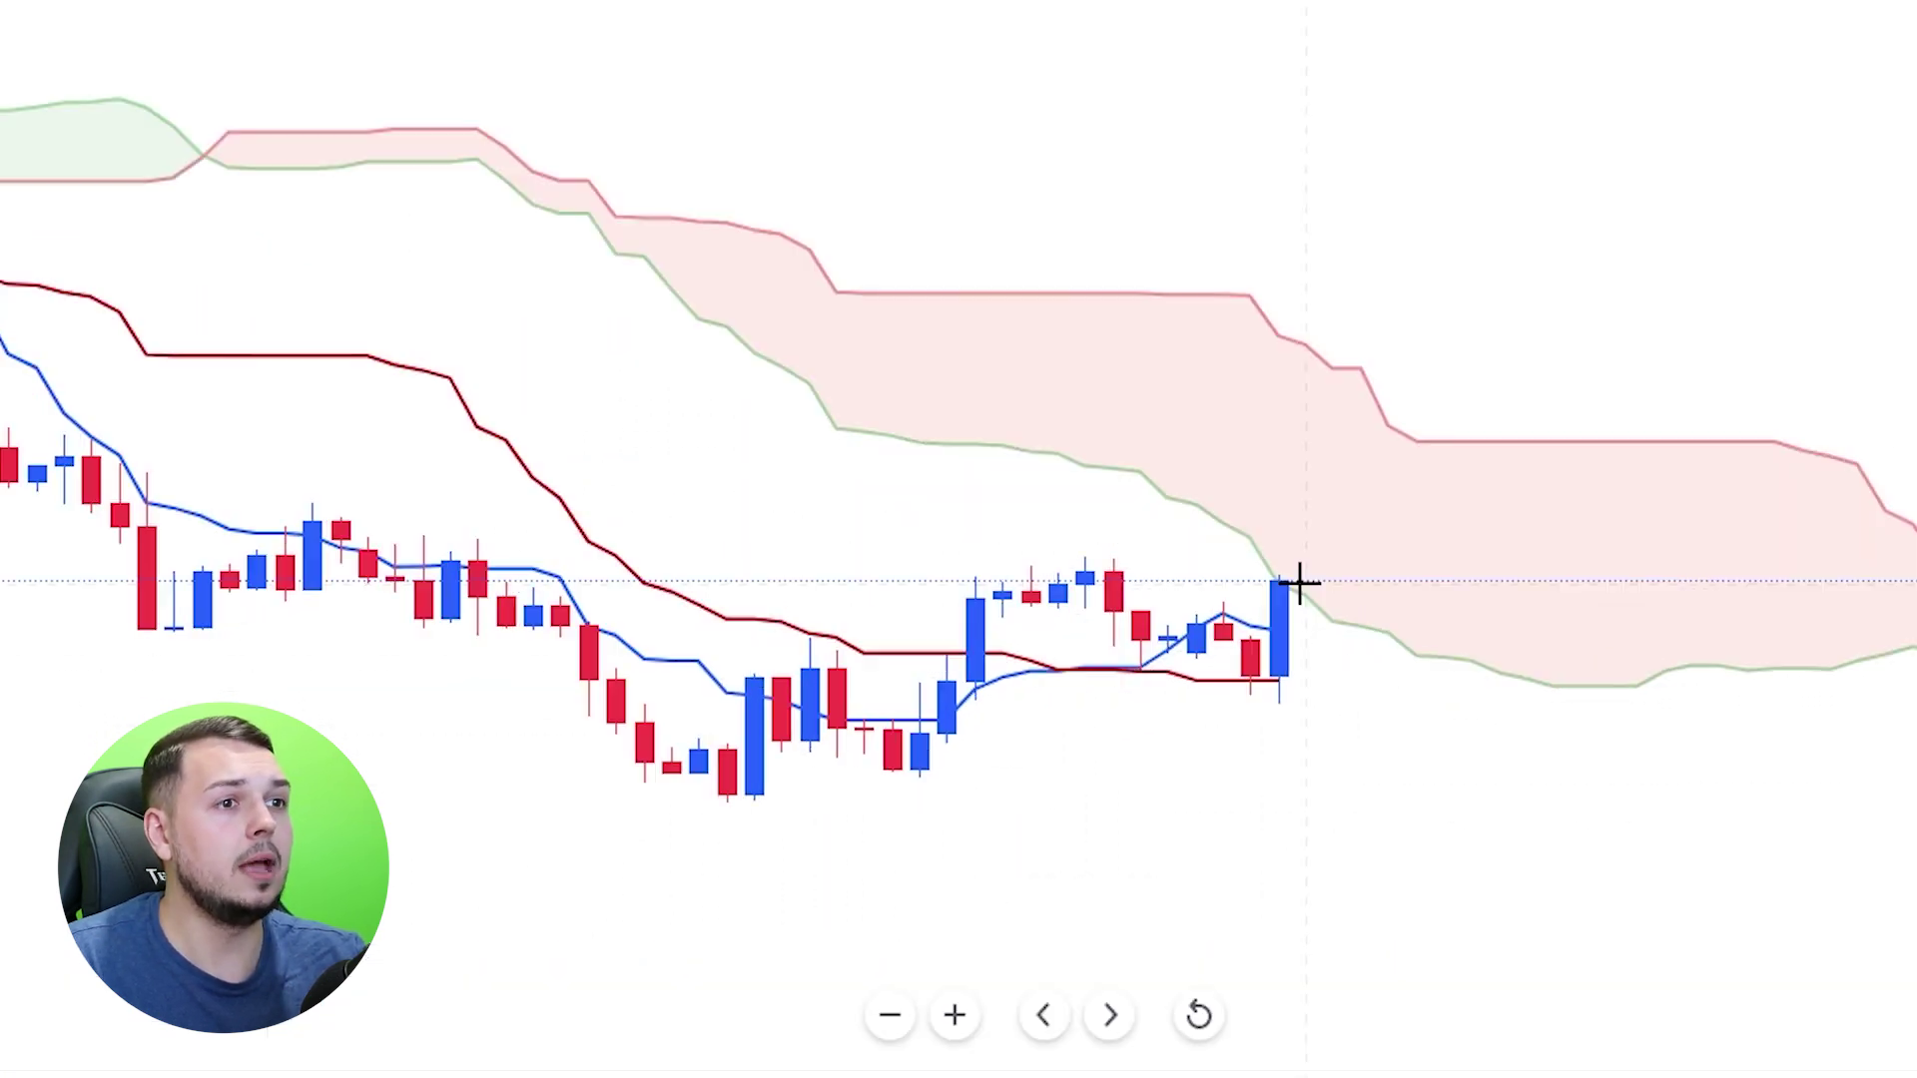
drag(1279, 557, 1327, 568)
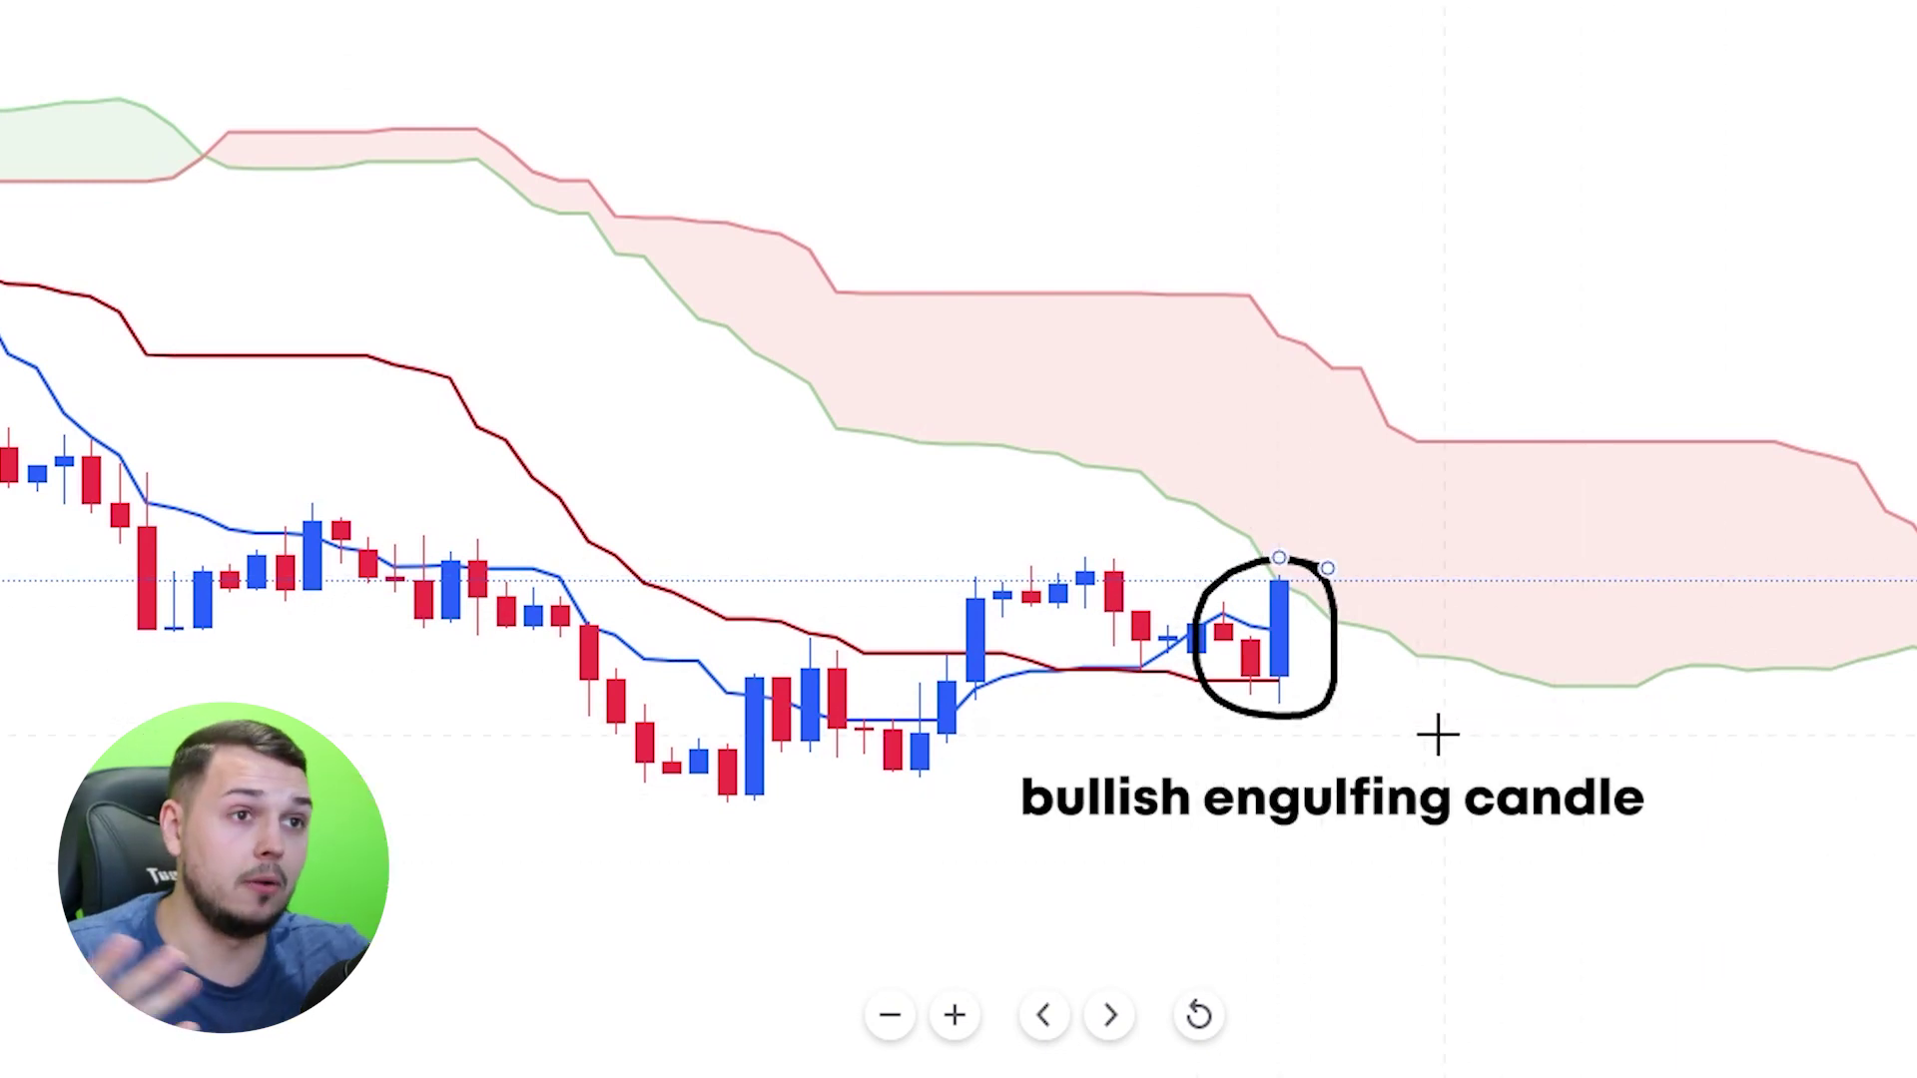
key(ctrl+z)
mouse_move(1162, 640)
mouse_down()
mouse_move(1124, 636)
mouse_move(1038, 685)
mouse_move(1169, 669)
mouse_move(1140, 651)
mouse_up()
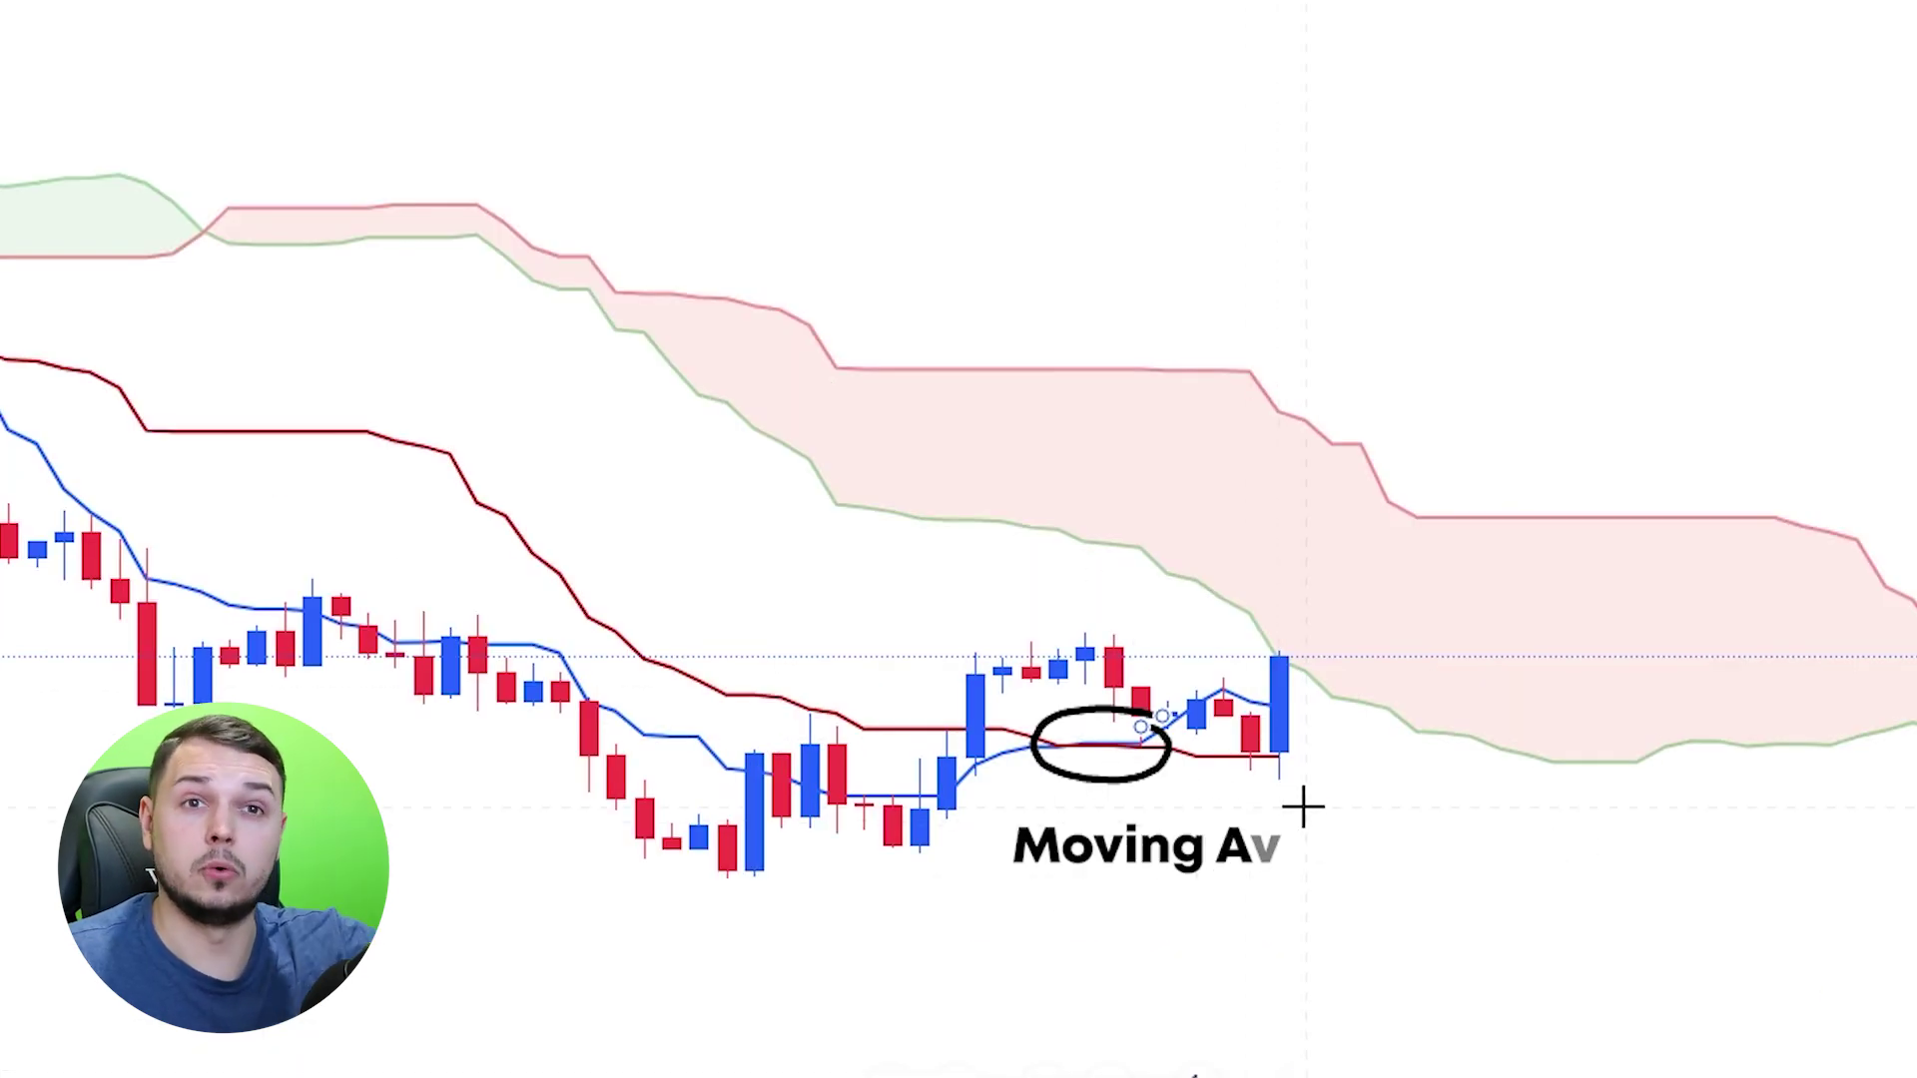
key(ctrl+z)
- Circle the red cloud projected beyond the latest April candle and undo the circle
mouse_move(1634, 560)
mouse_down()
mouse_move(1331, 459)
mouse_move(1347, 719)
mouse_move(1549, 511)
mouse_up()
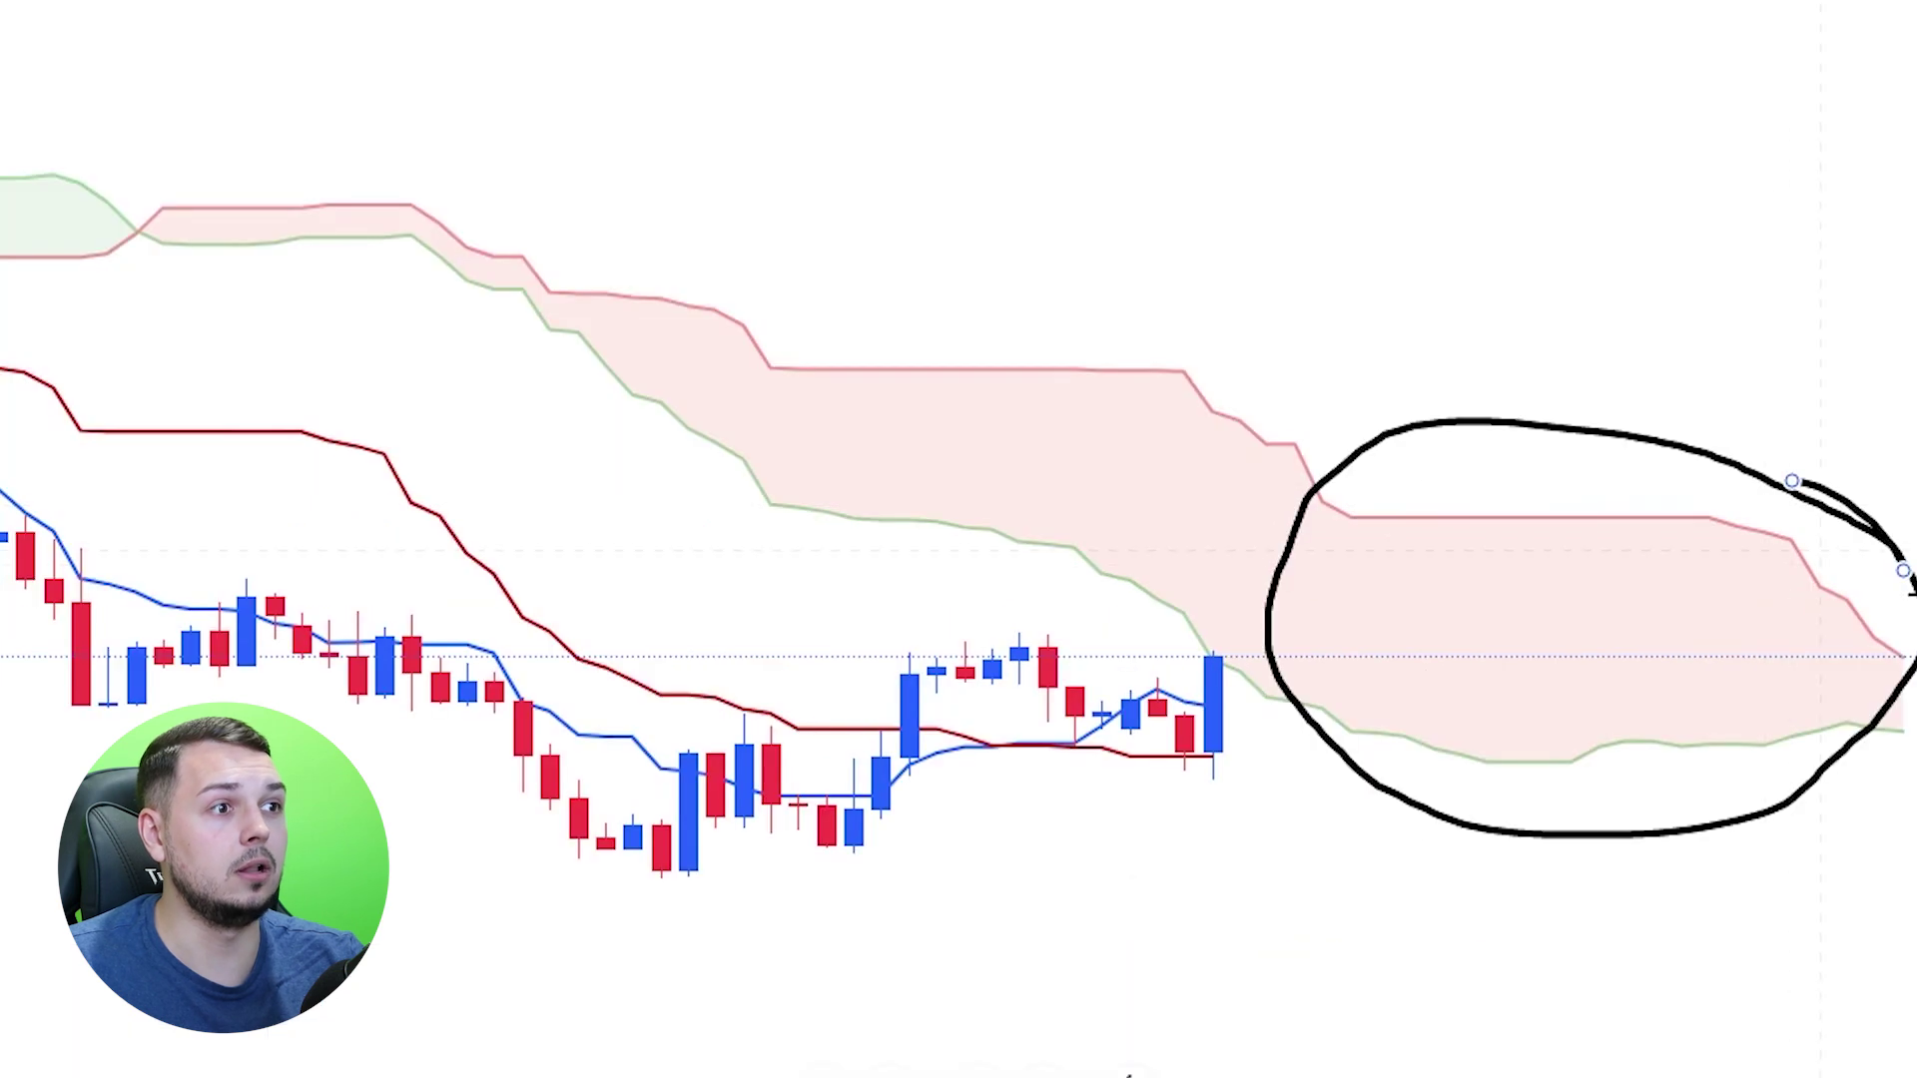
key(ctrl+z)
scroll(1896, 809, up, 1)
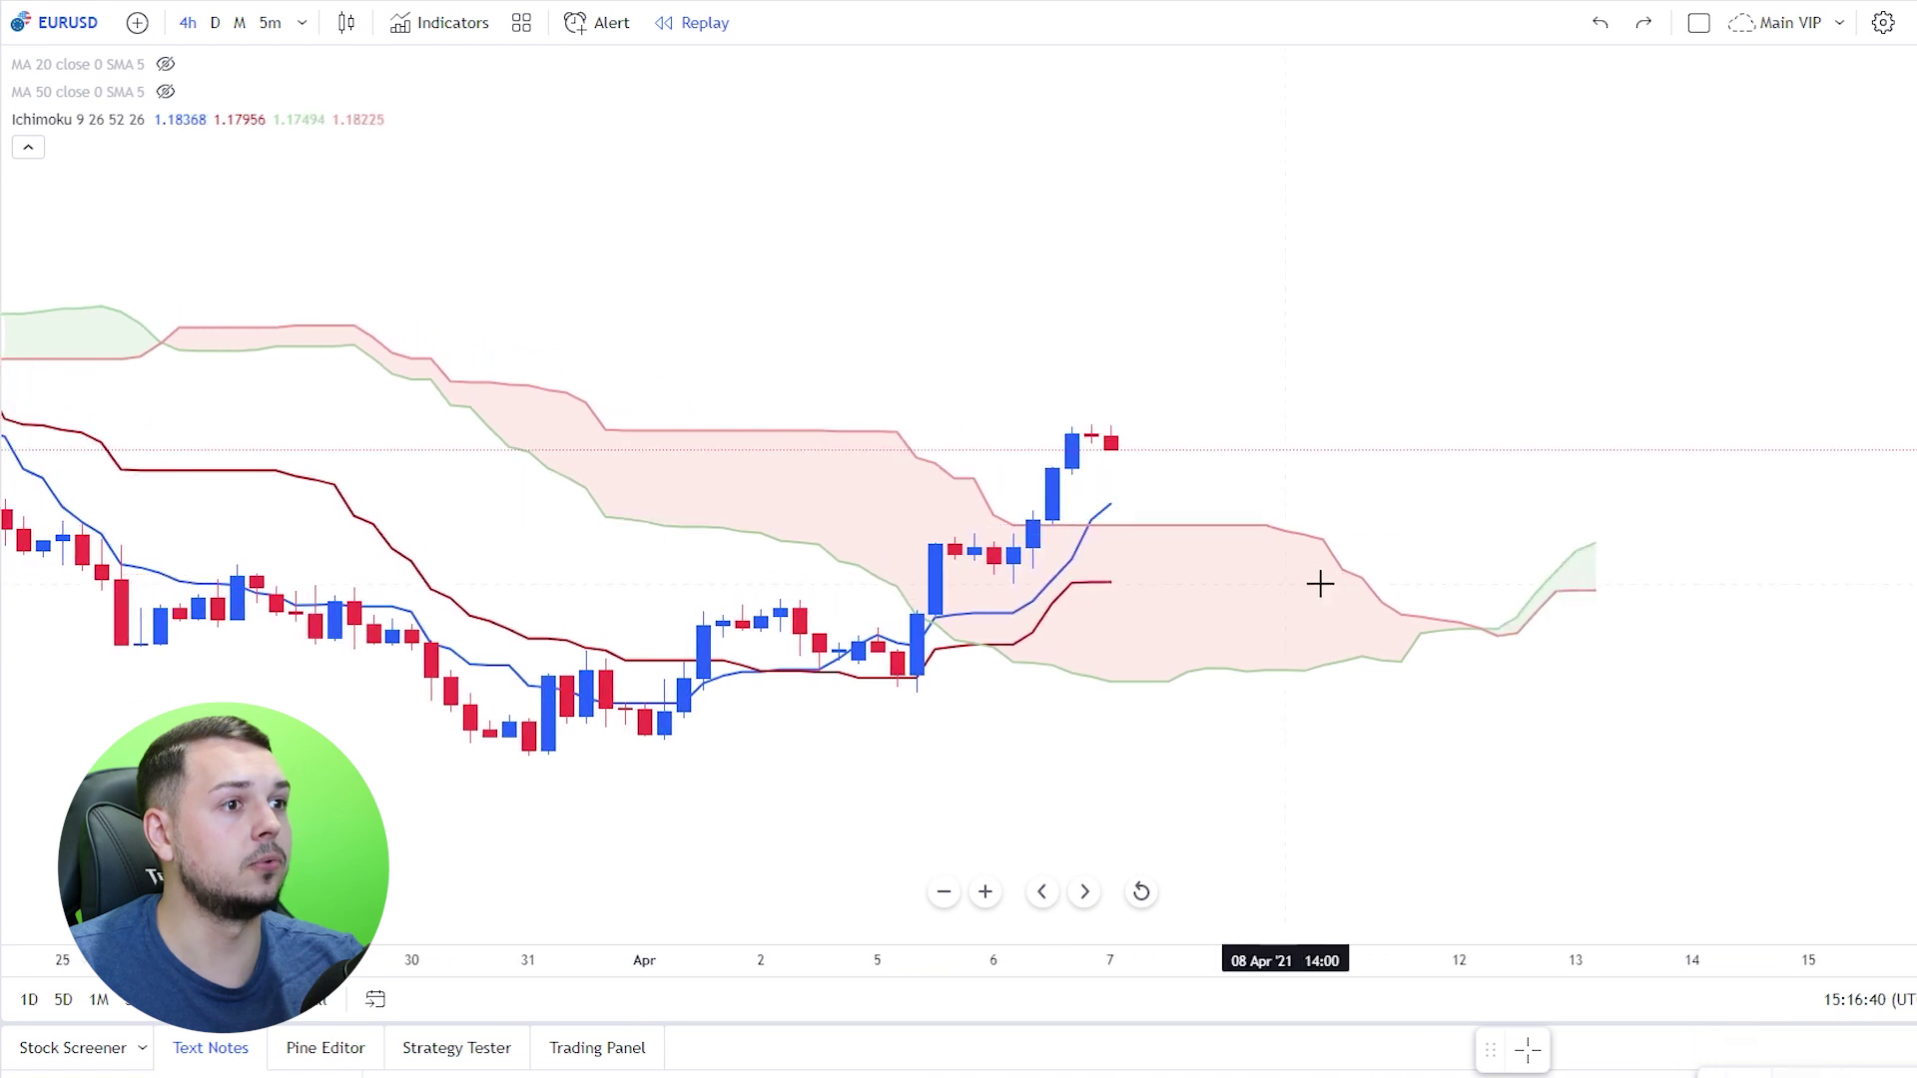
- Circle the green cloud projected around 12–13 April and the 7 April bullish candle, undoing each circle
drag(1647, 531, 1541, 526)
drag(1610, 504, 1596, 485)
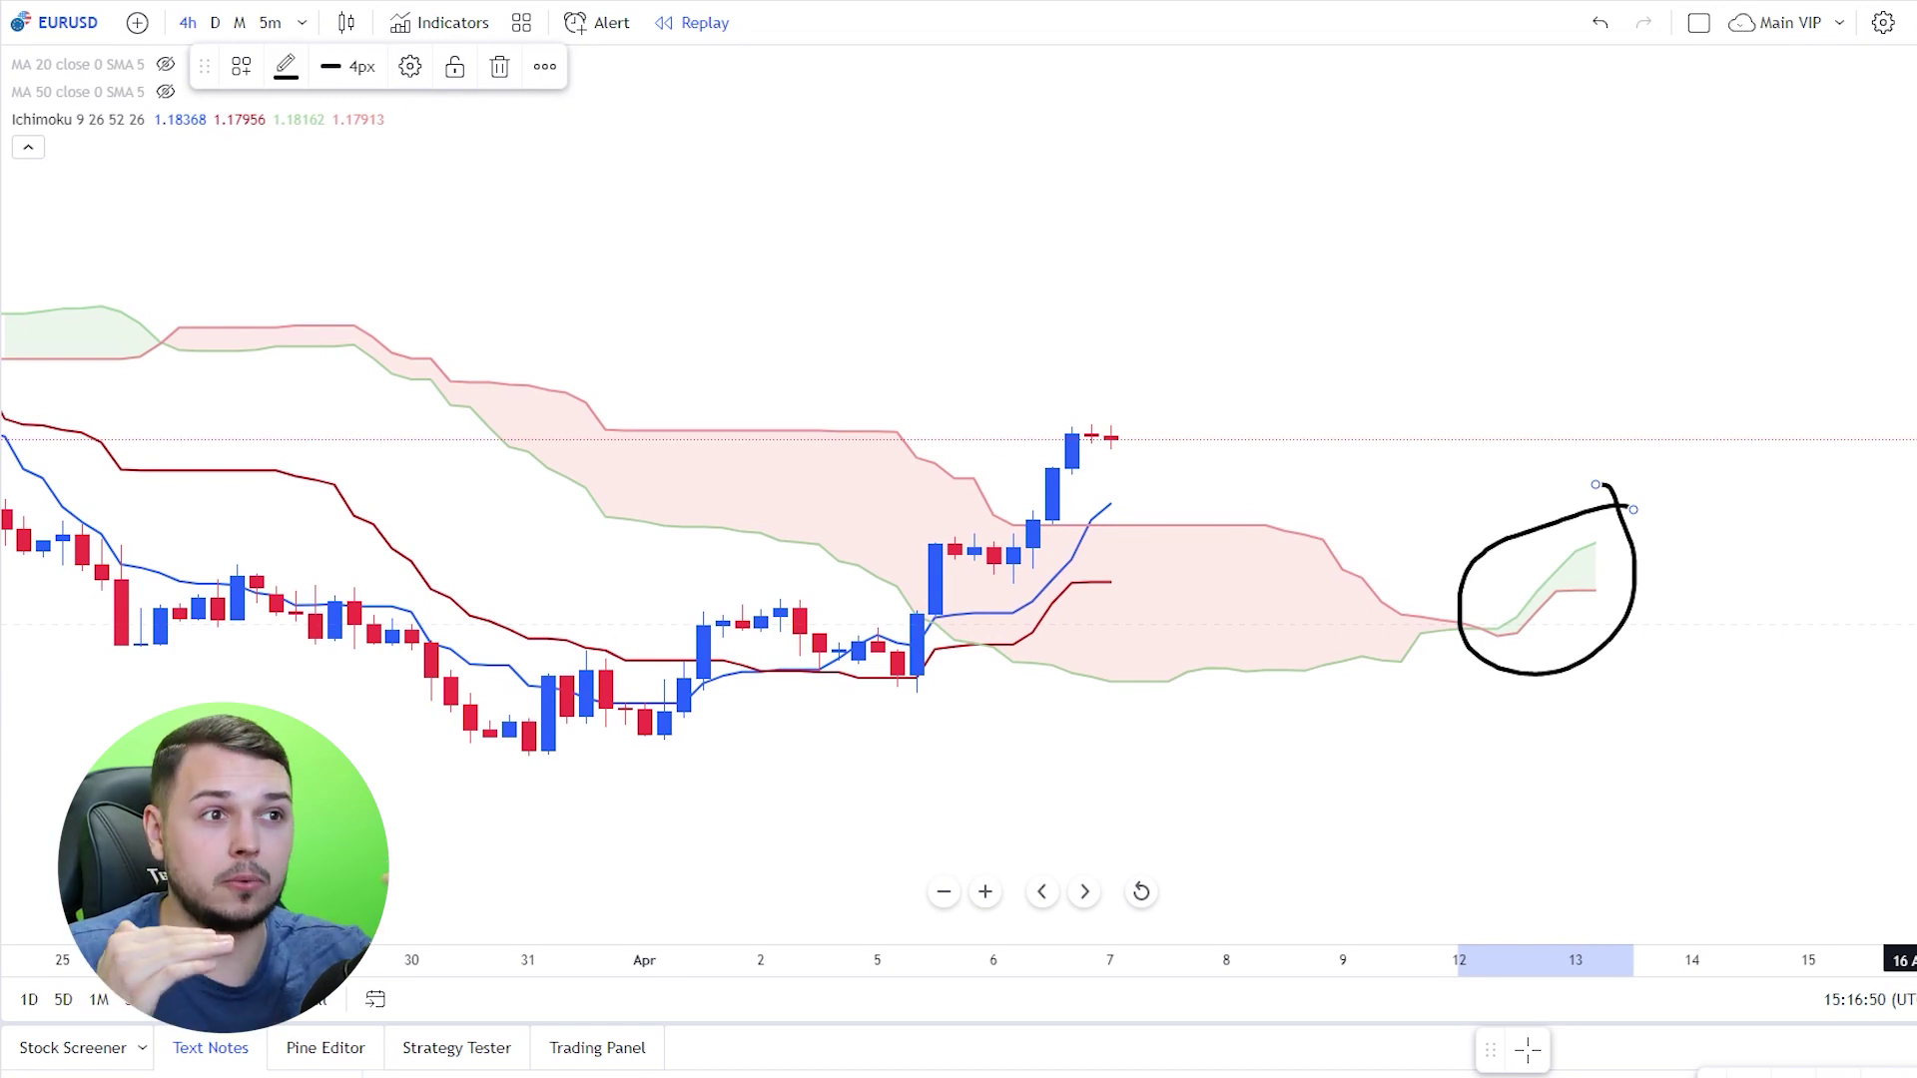
key(ctrl+z)
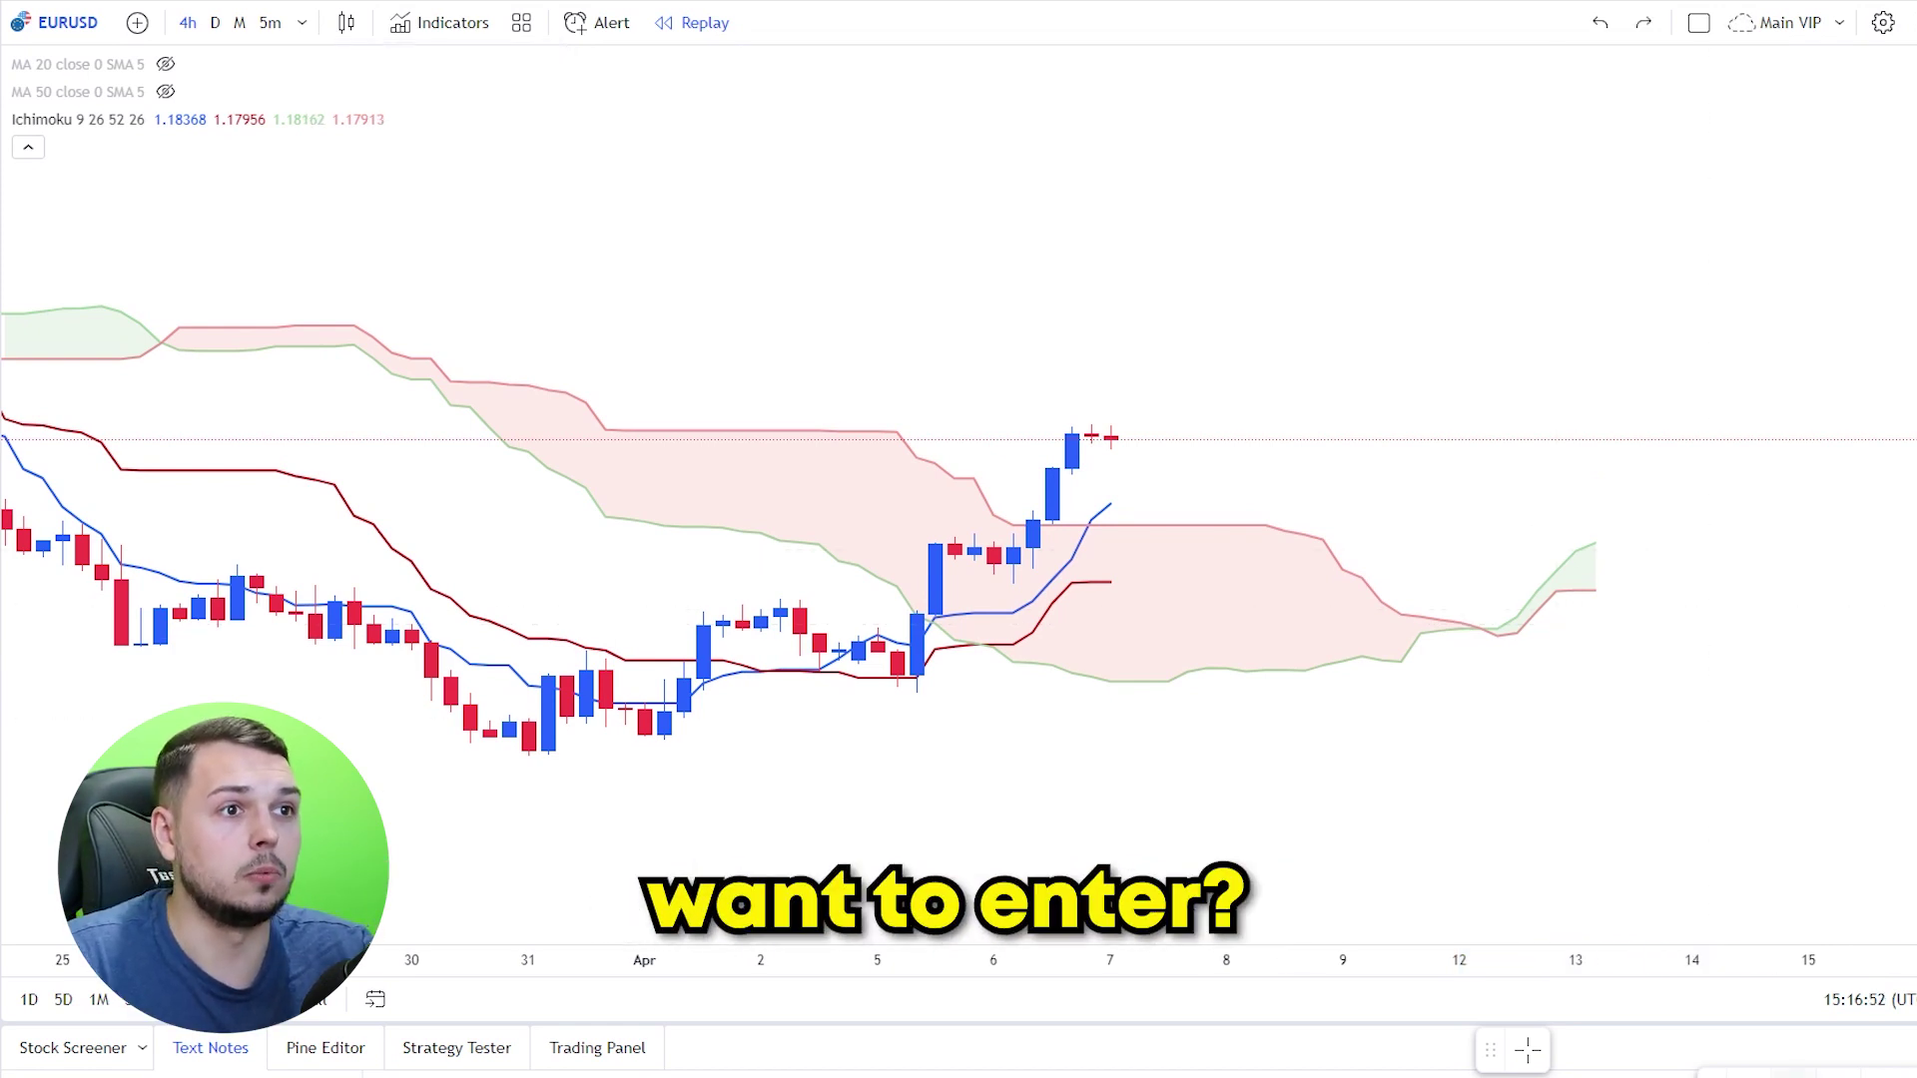
mouse_move(994, 390)
mouse_down()
mouse_move(974, 439)
mouse_move(1046, 406)
mouse_up()
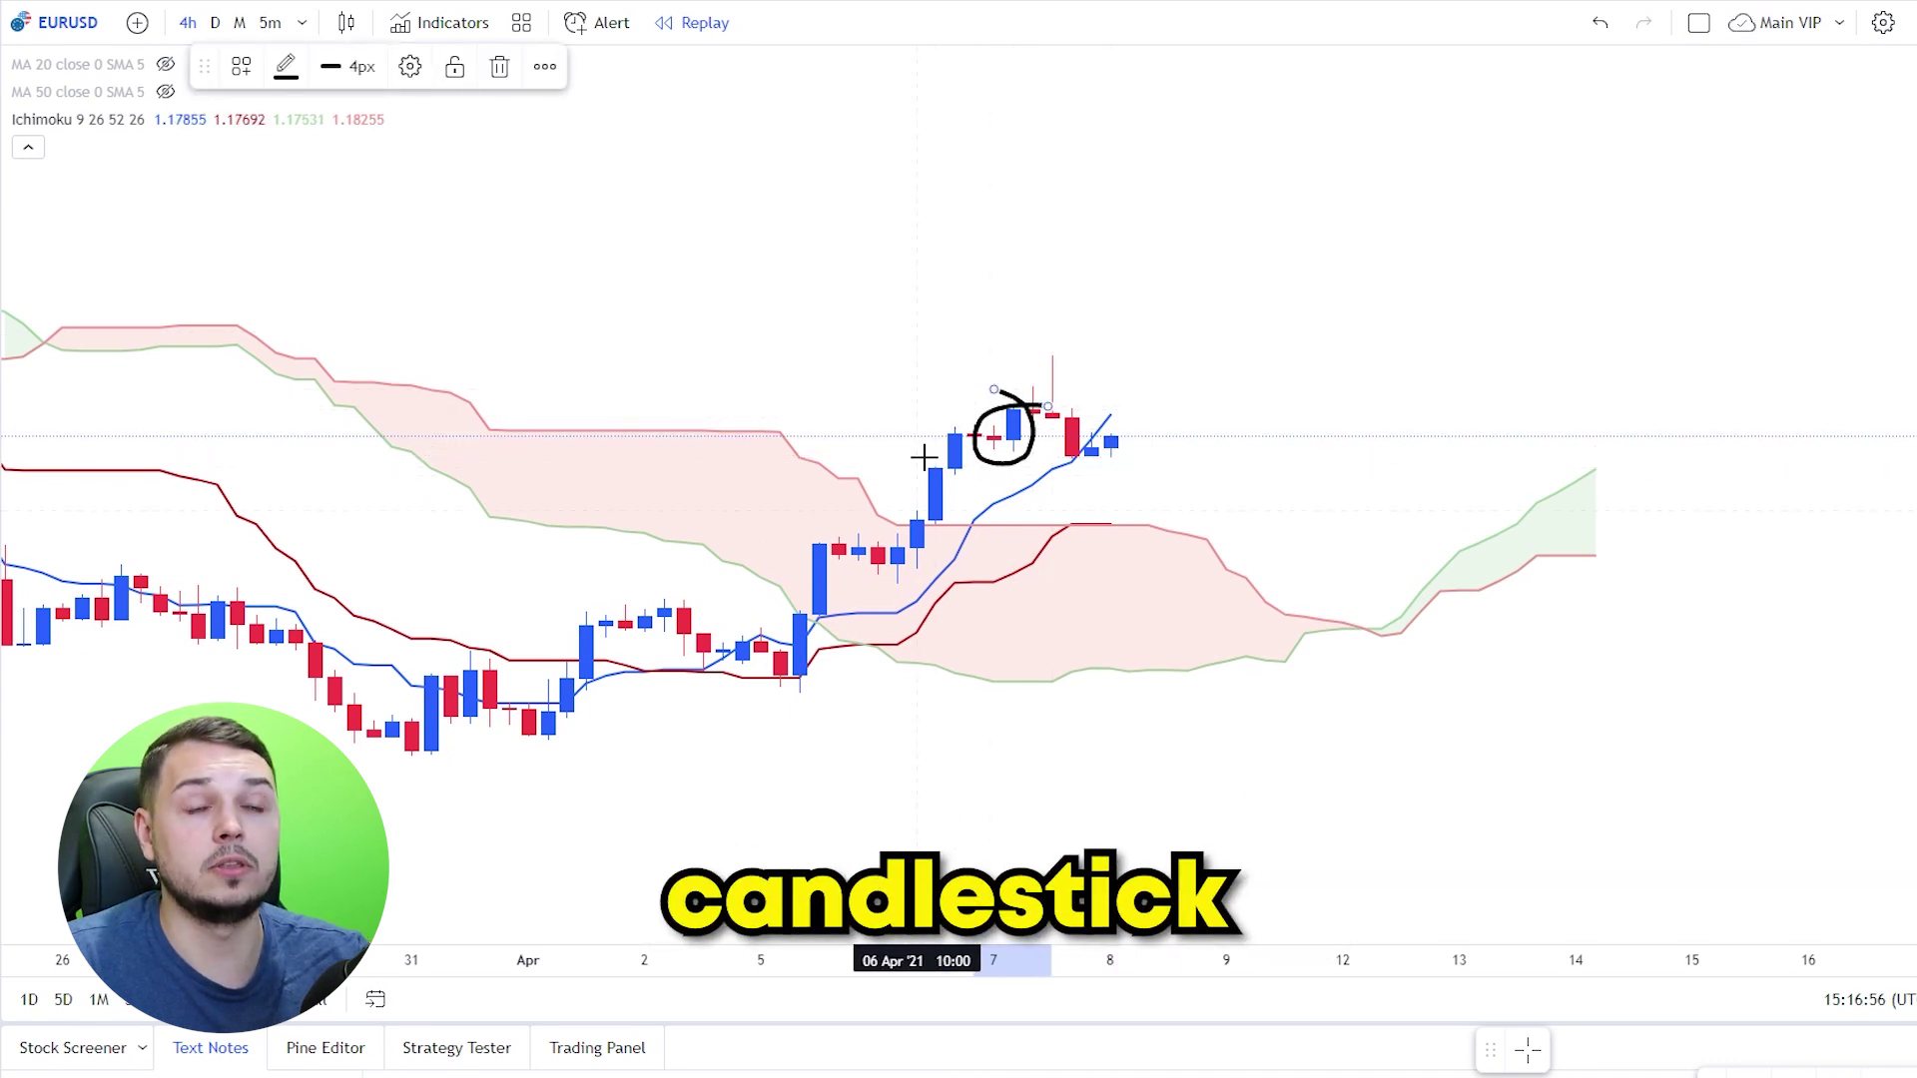
key(ctrl+z)
- Place a long position at the 7 April bullish candle, extend it to about 13 April, and delete it
click(2, 323)
click(124, 334)
click(974, 412)
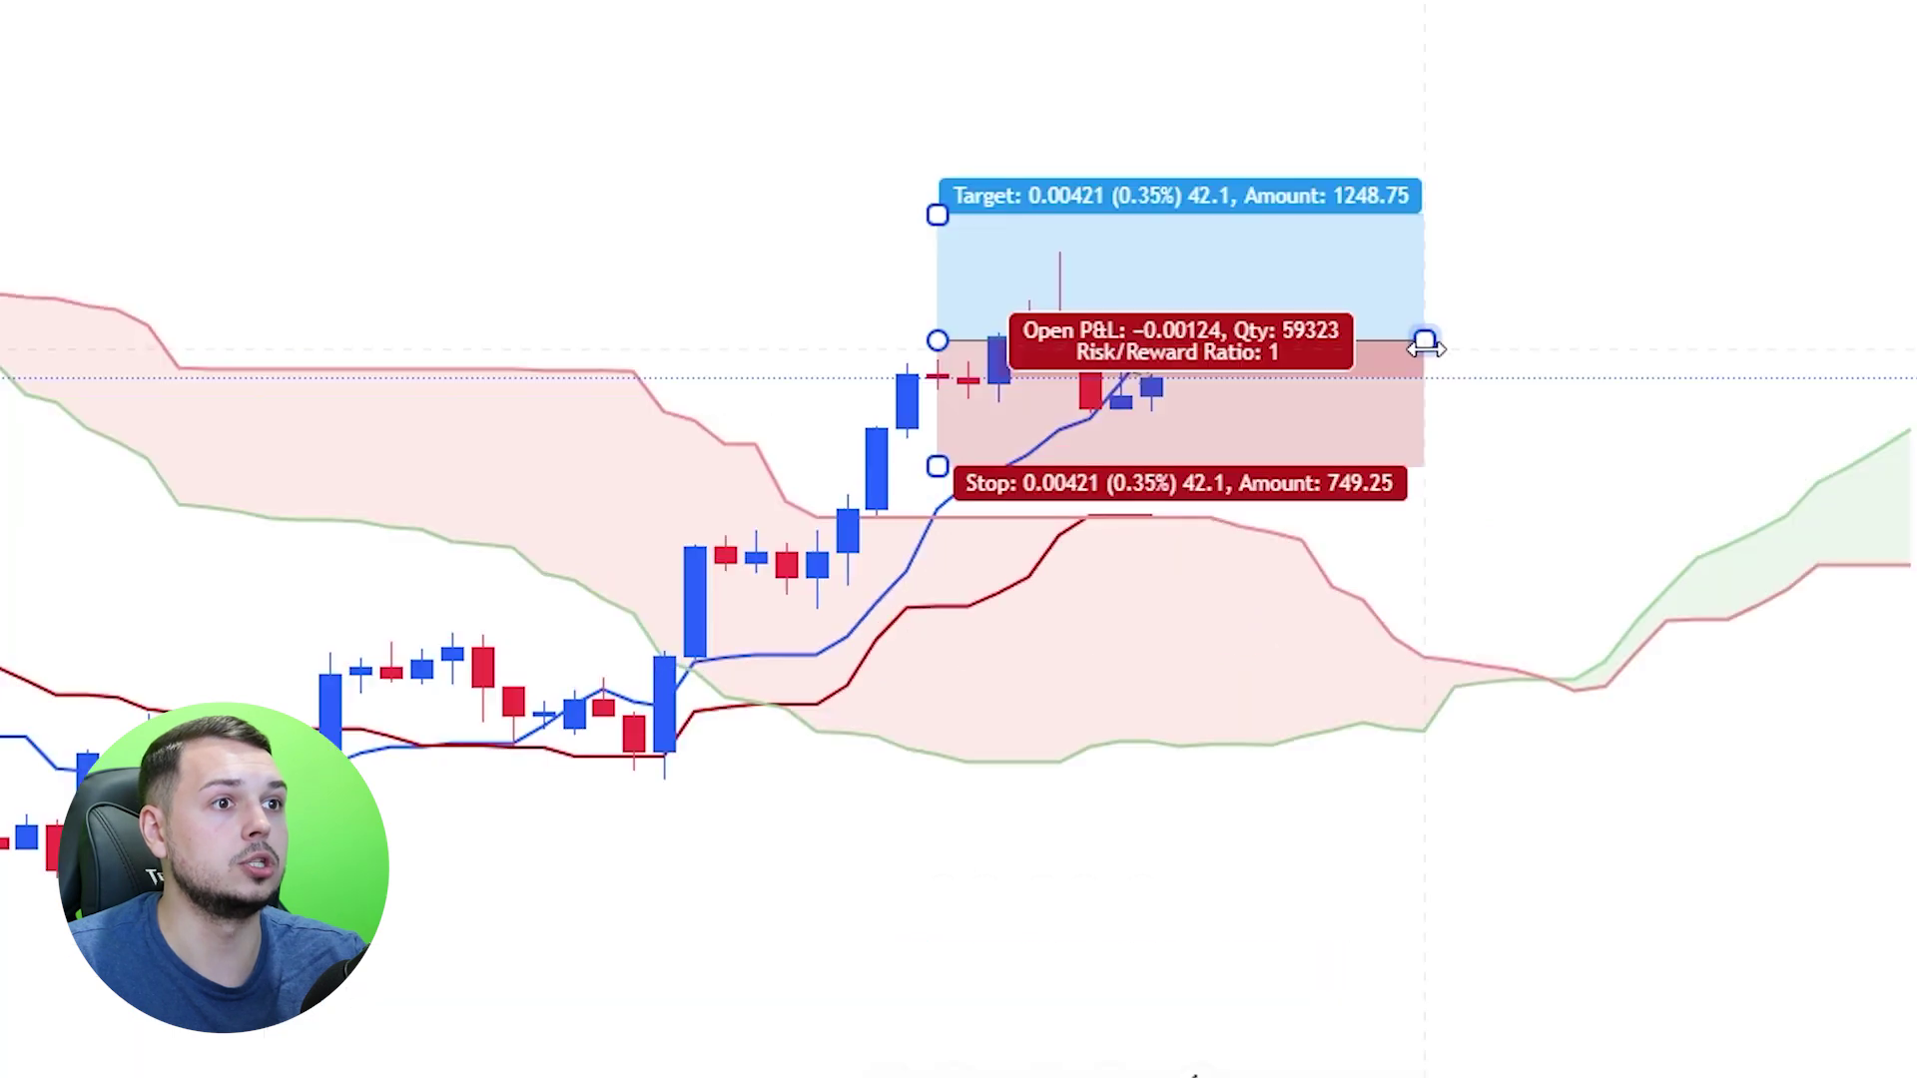
drag(1424, 345, 1754, 343)
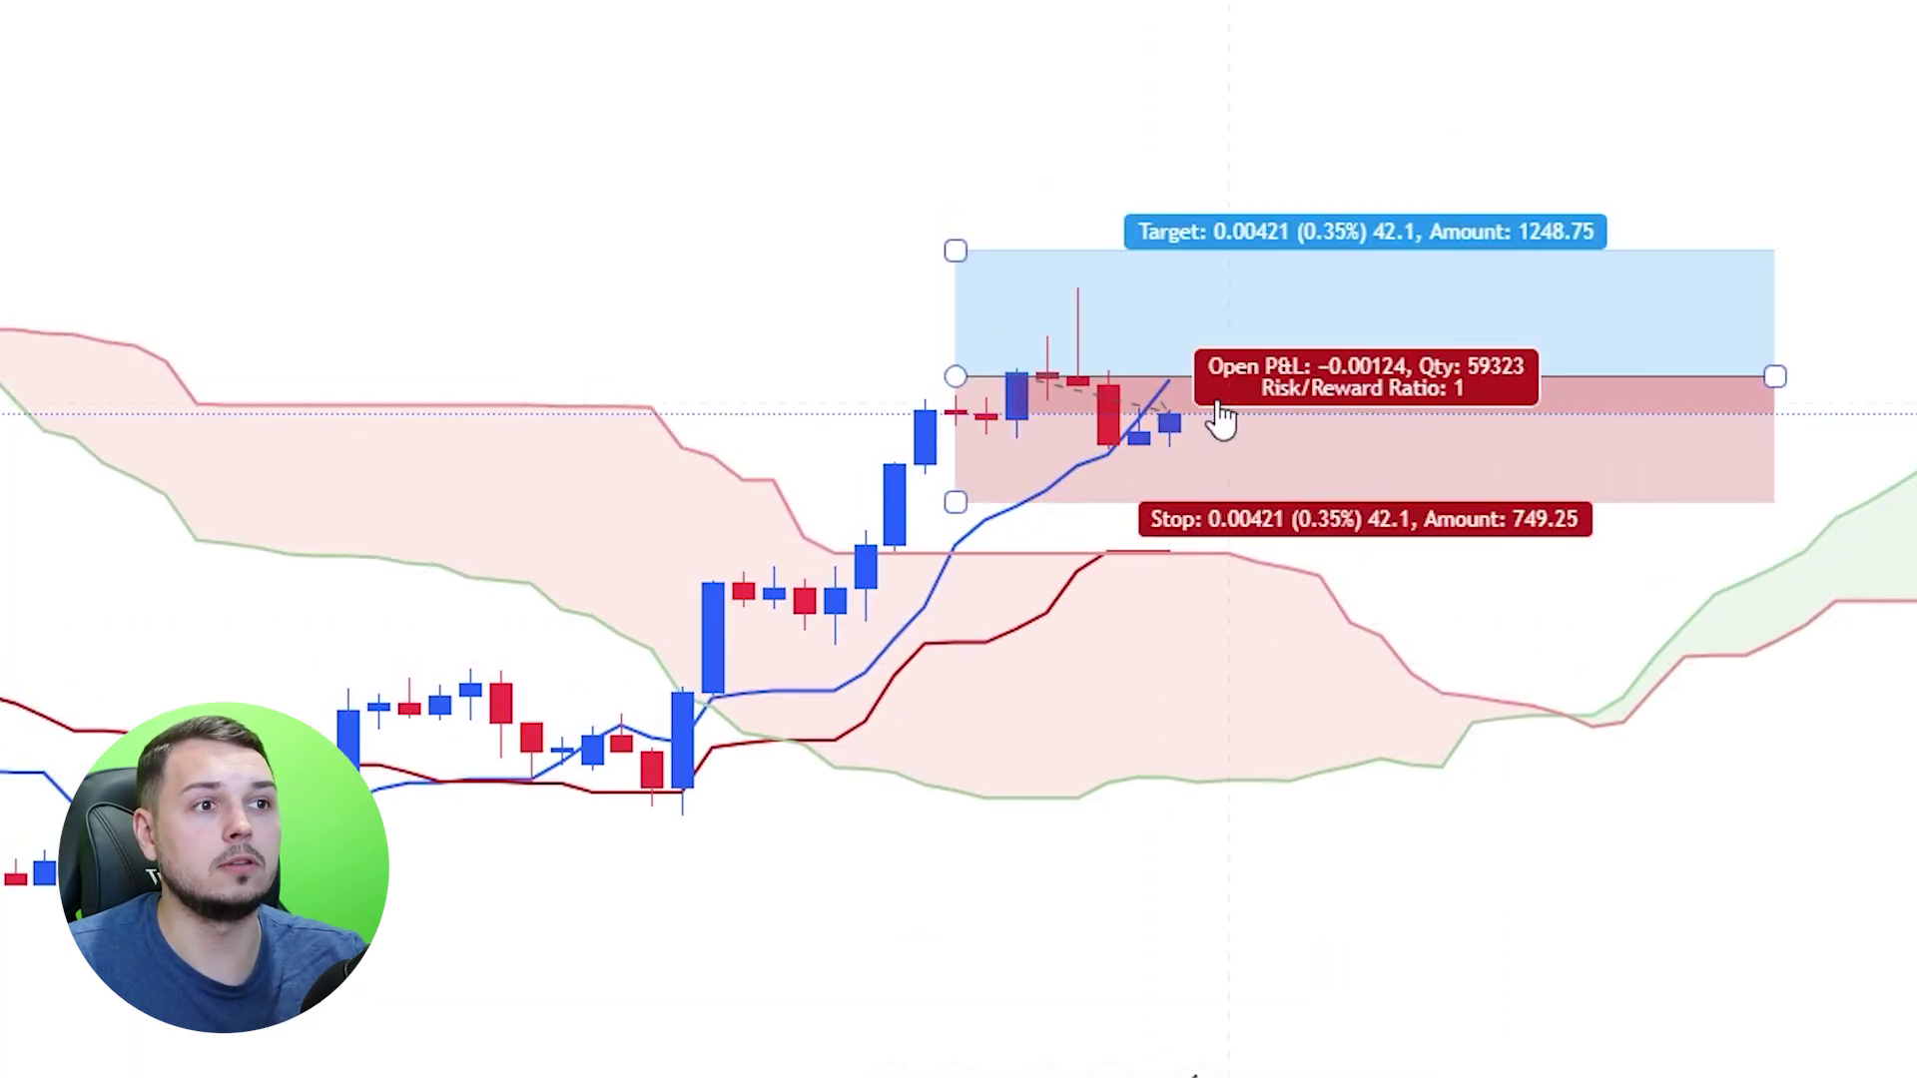
drag(1420, 606, 1417, 627)
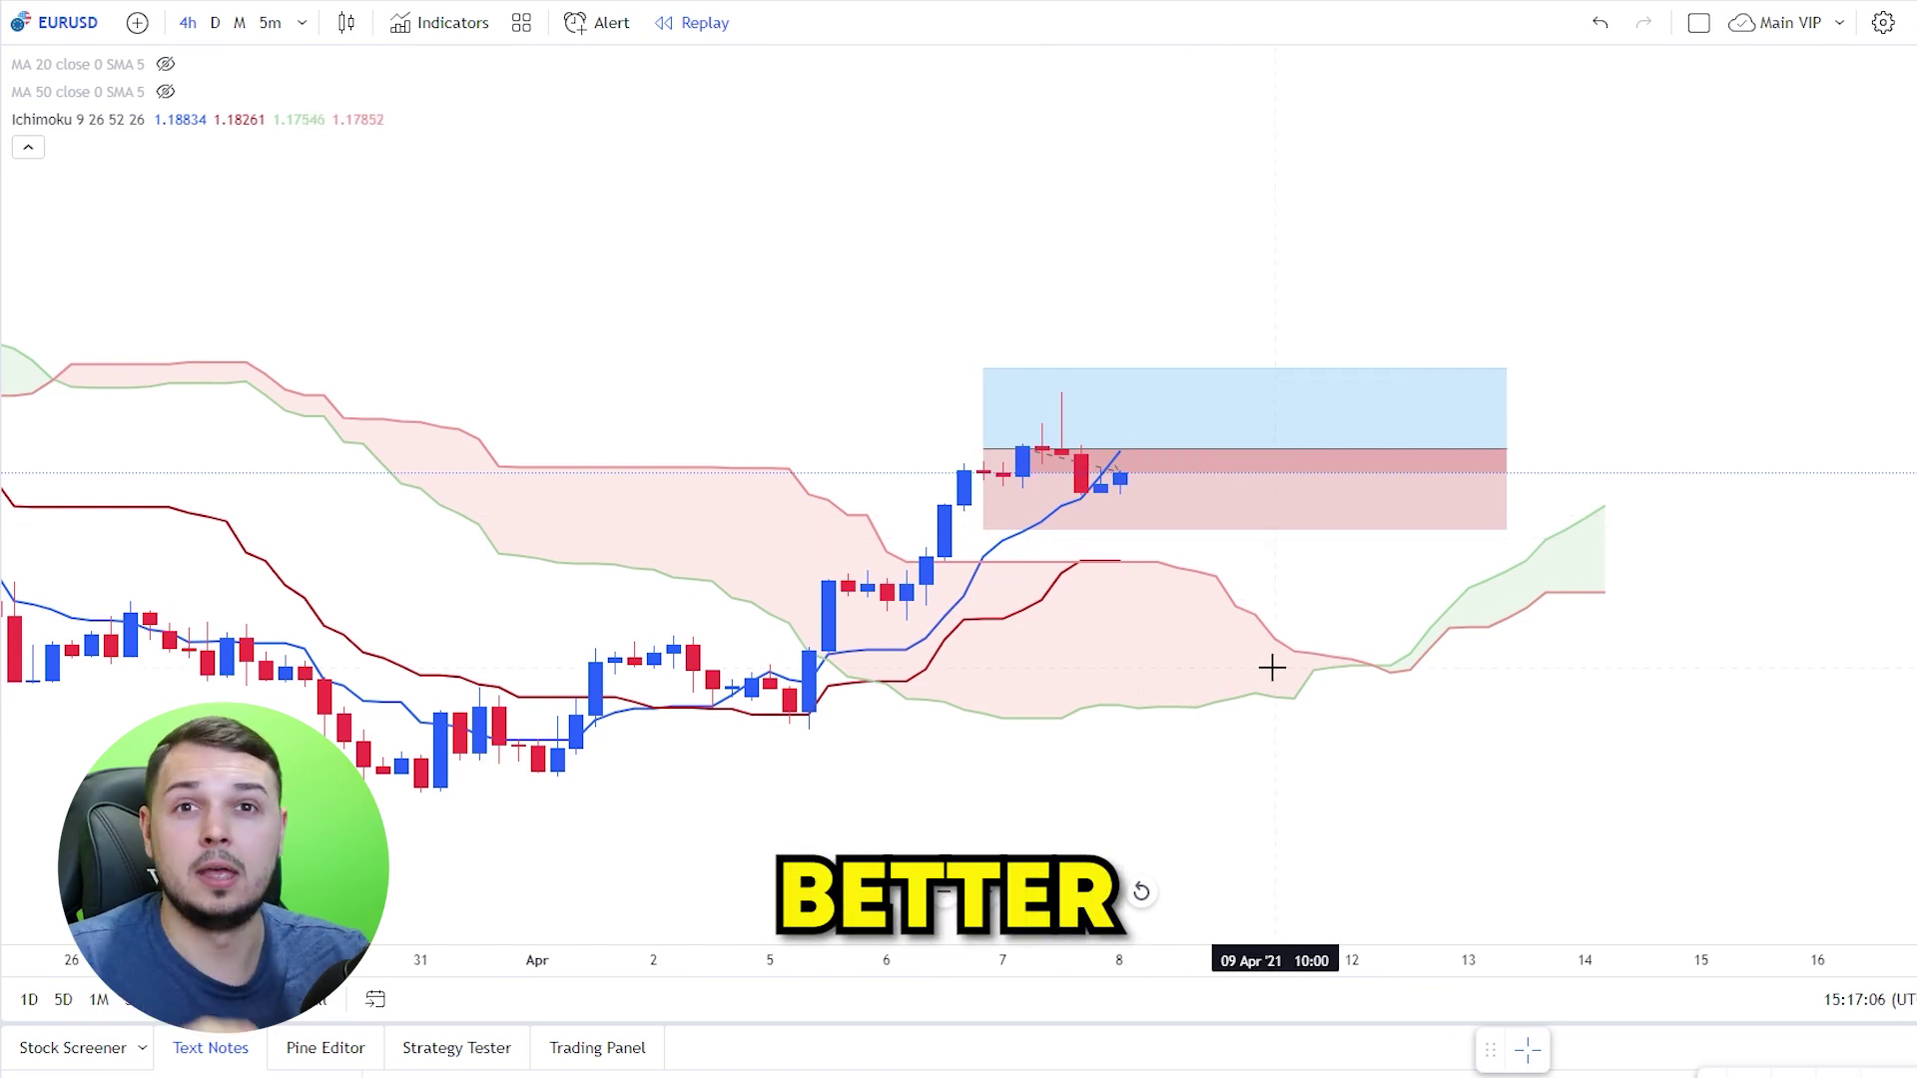
click(1103, 474)
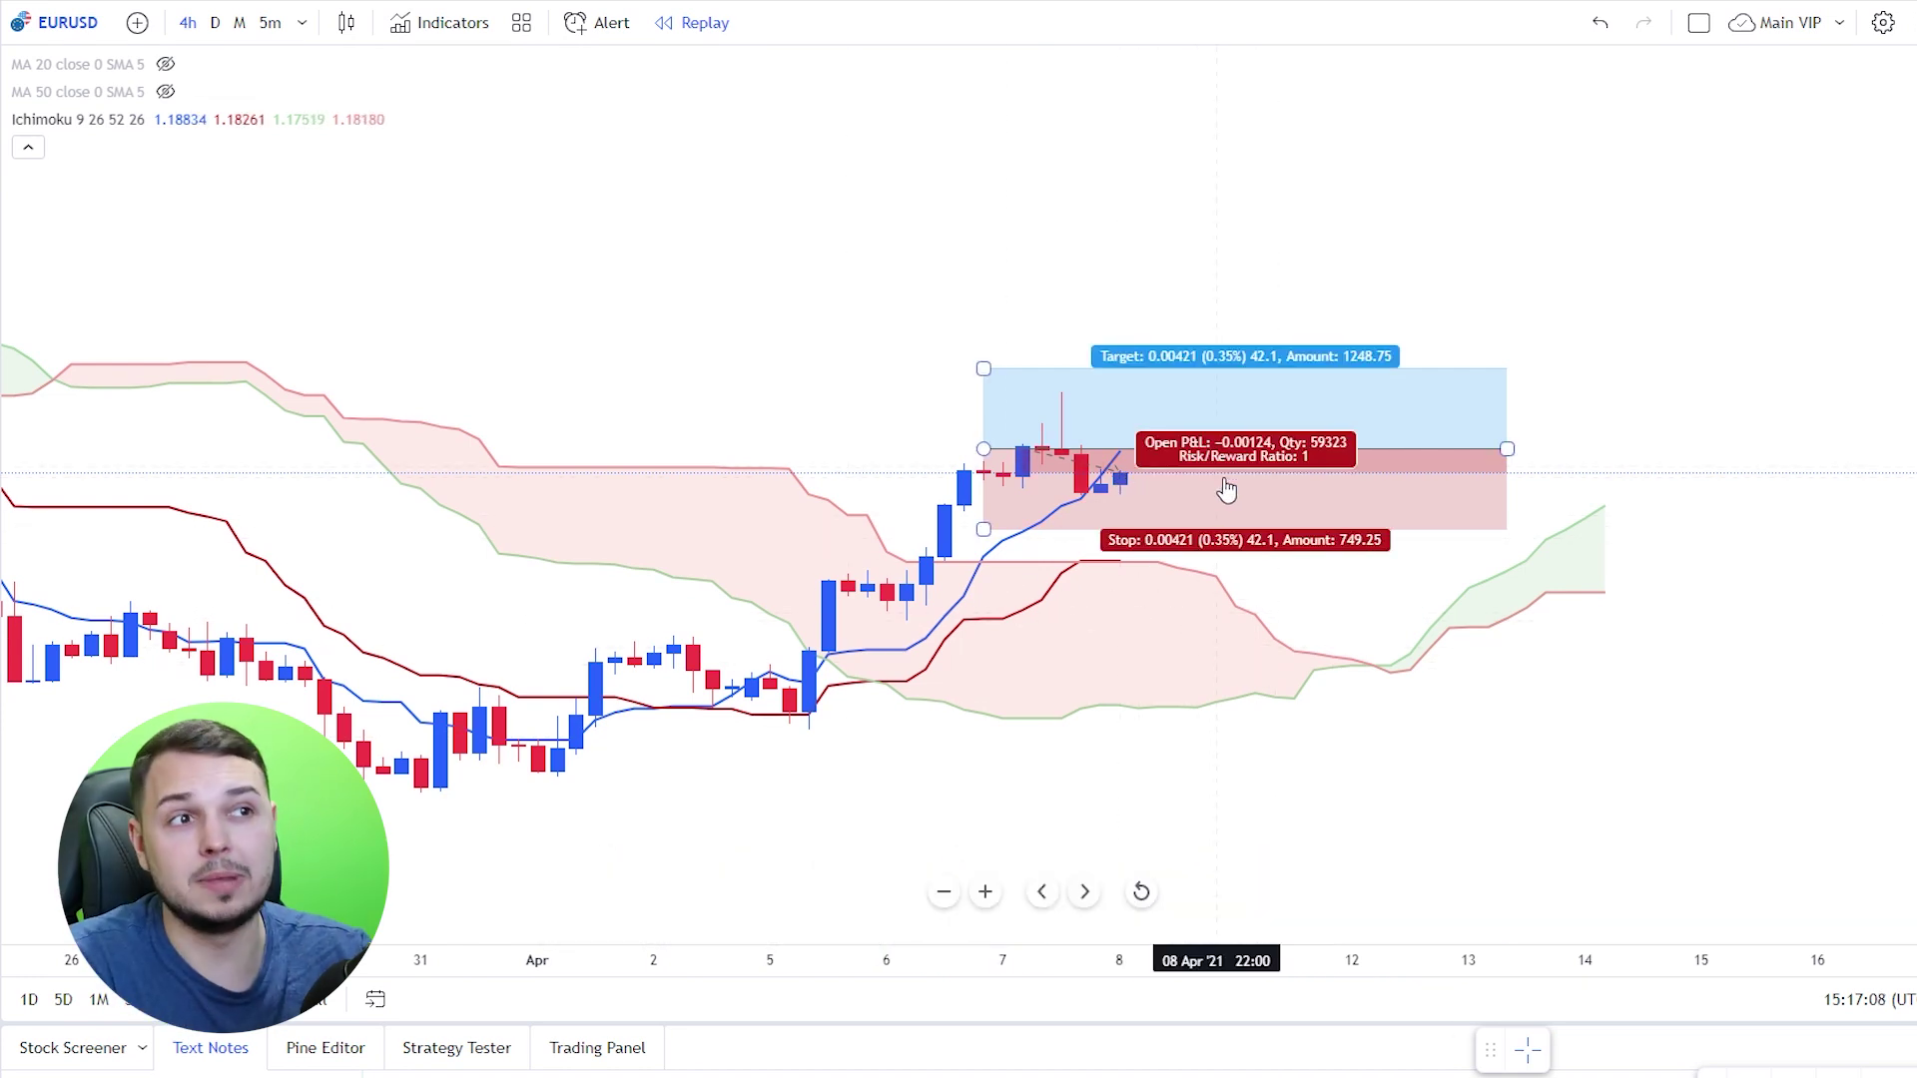
key(Delete)
- Advance the replay to 12 April and place a long position at the 9 April bullish candle, stretched to 20 April
click(1793, 1073)
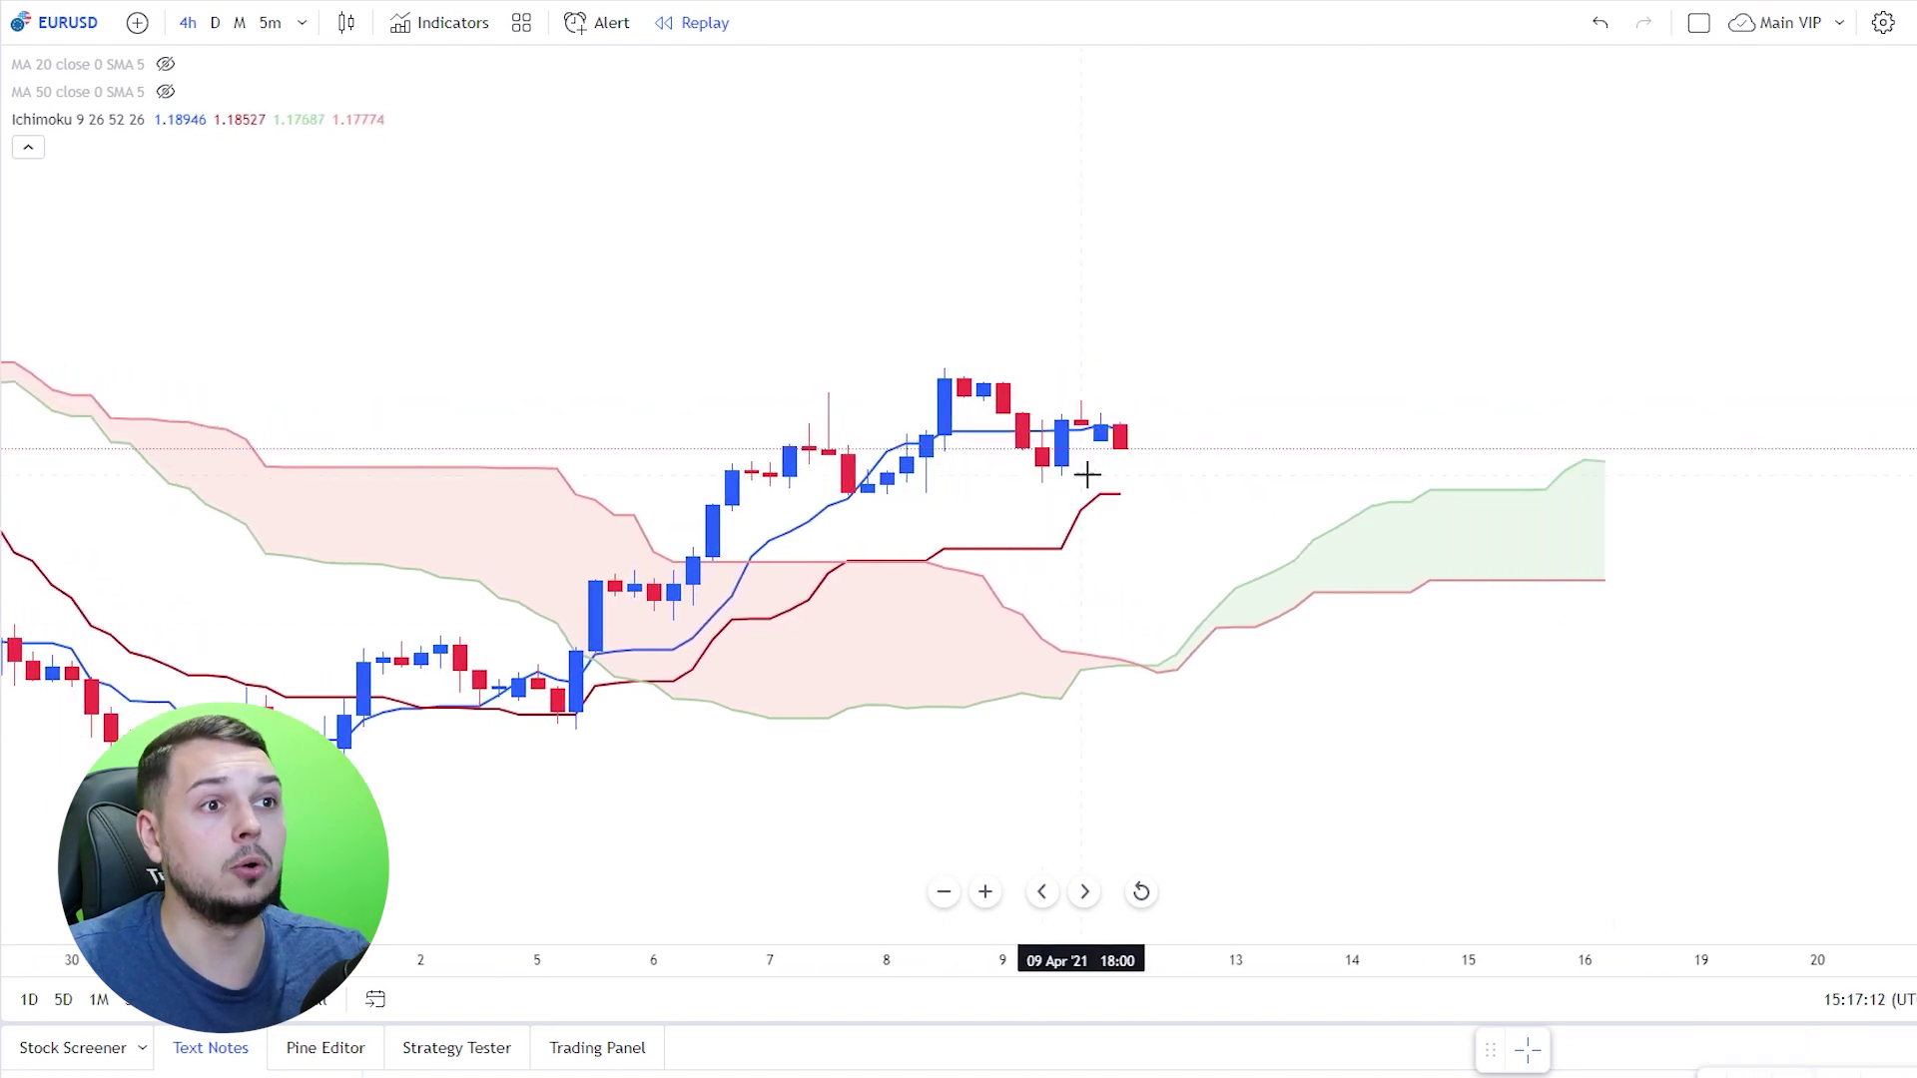
click(1042, 425)
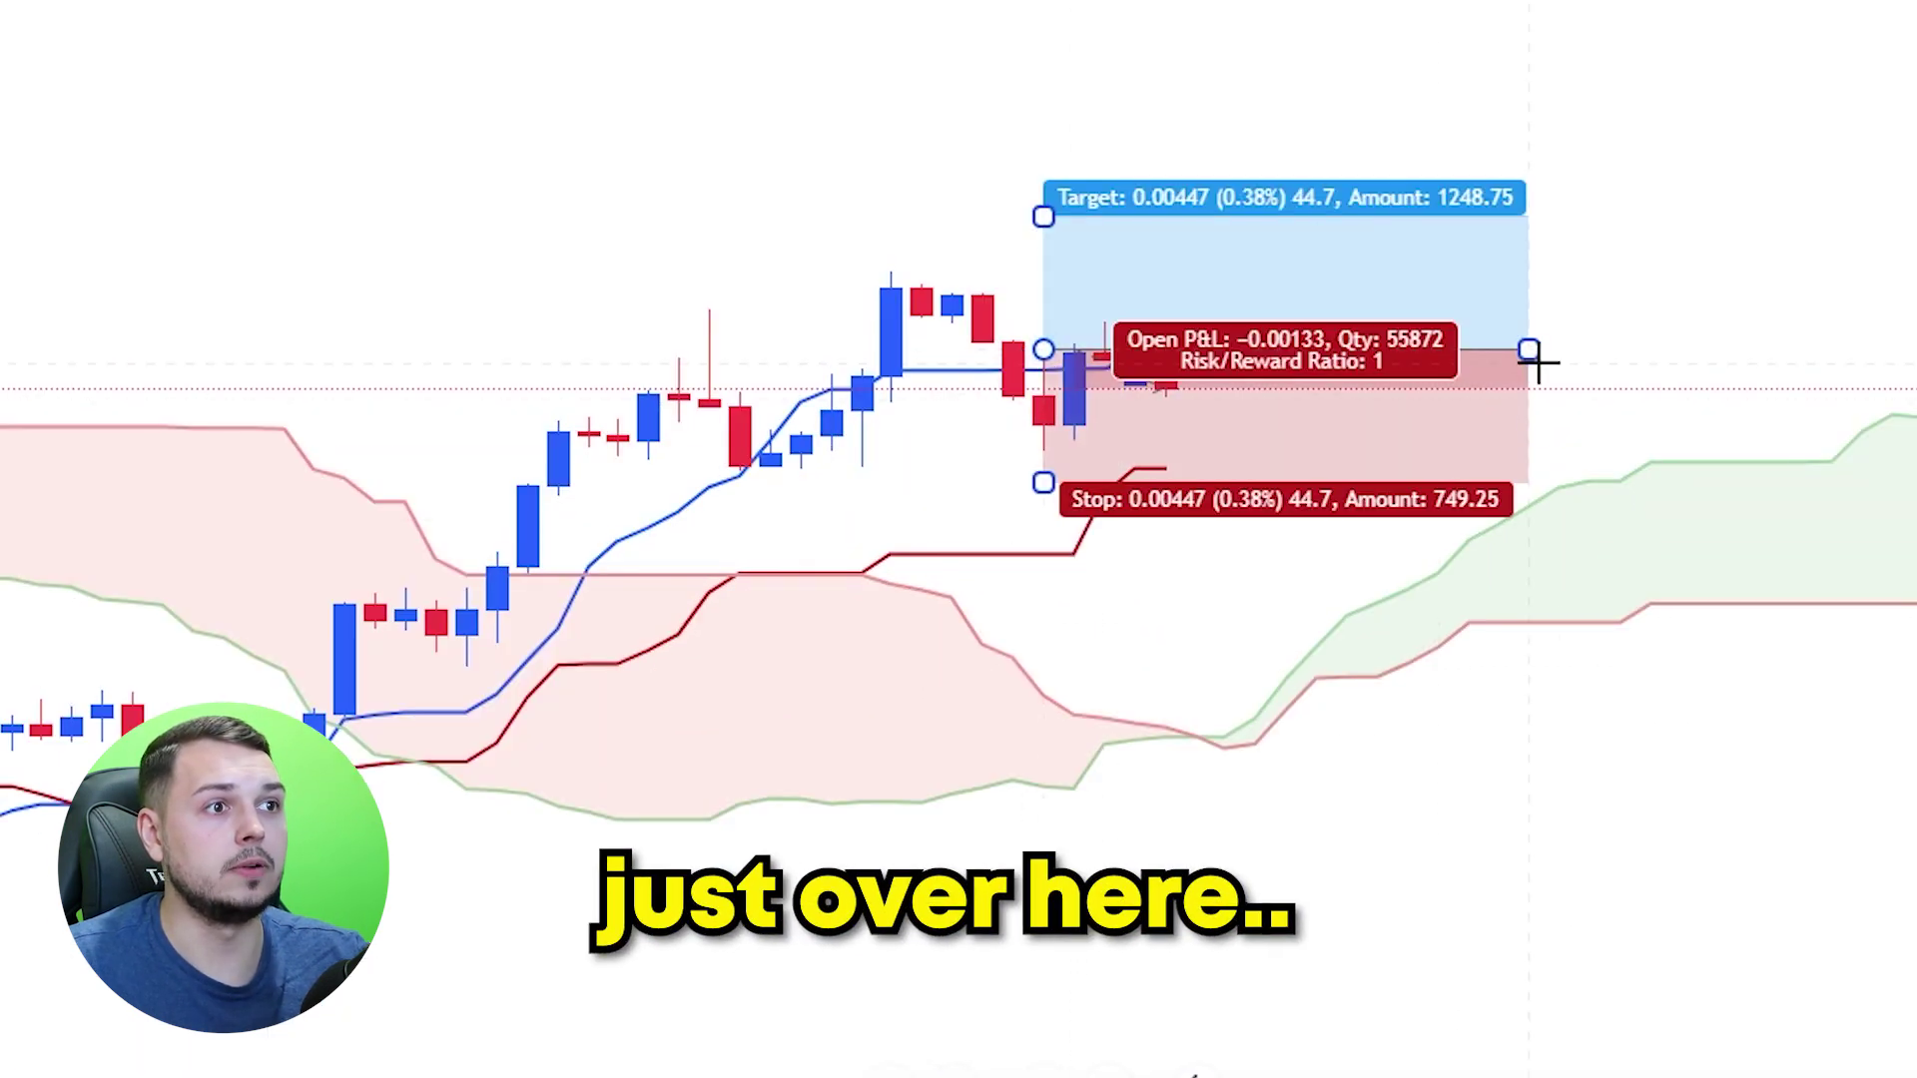
drag(1528, 350, 1907, 360)
- Trace the rising conversion and base lines around 9–12 April with brush strokes, and undo both strokes
drag(929, 380, 1255, 326)
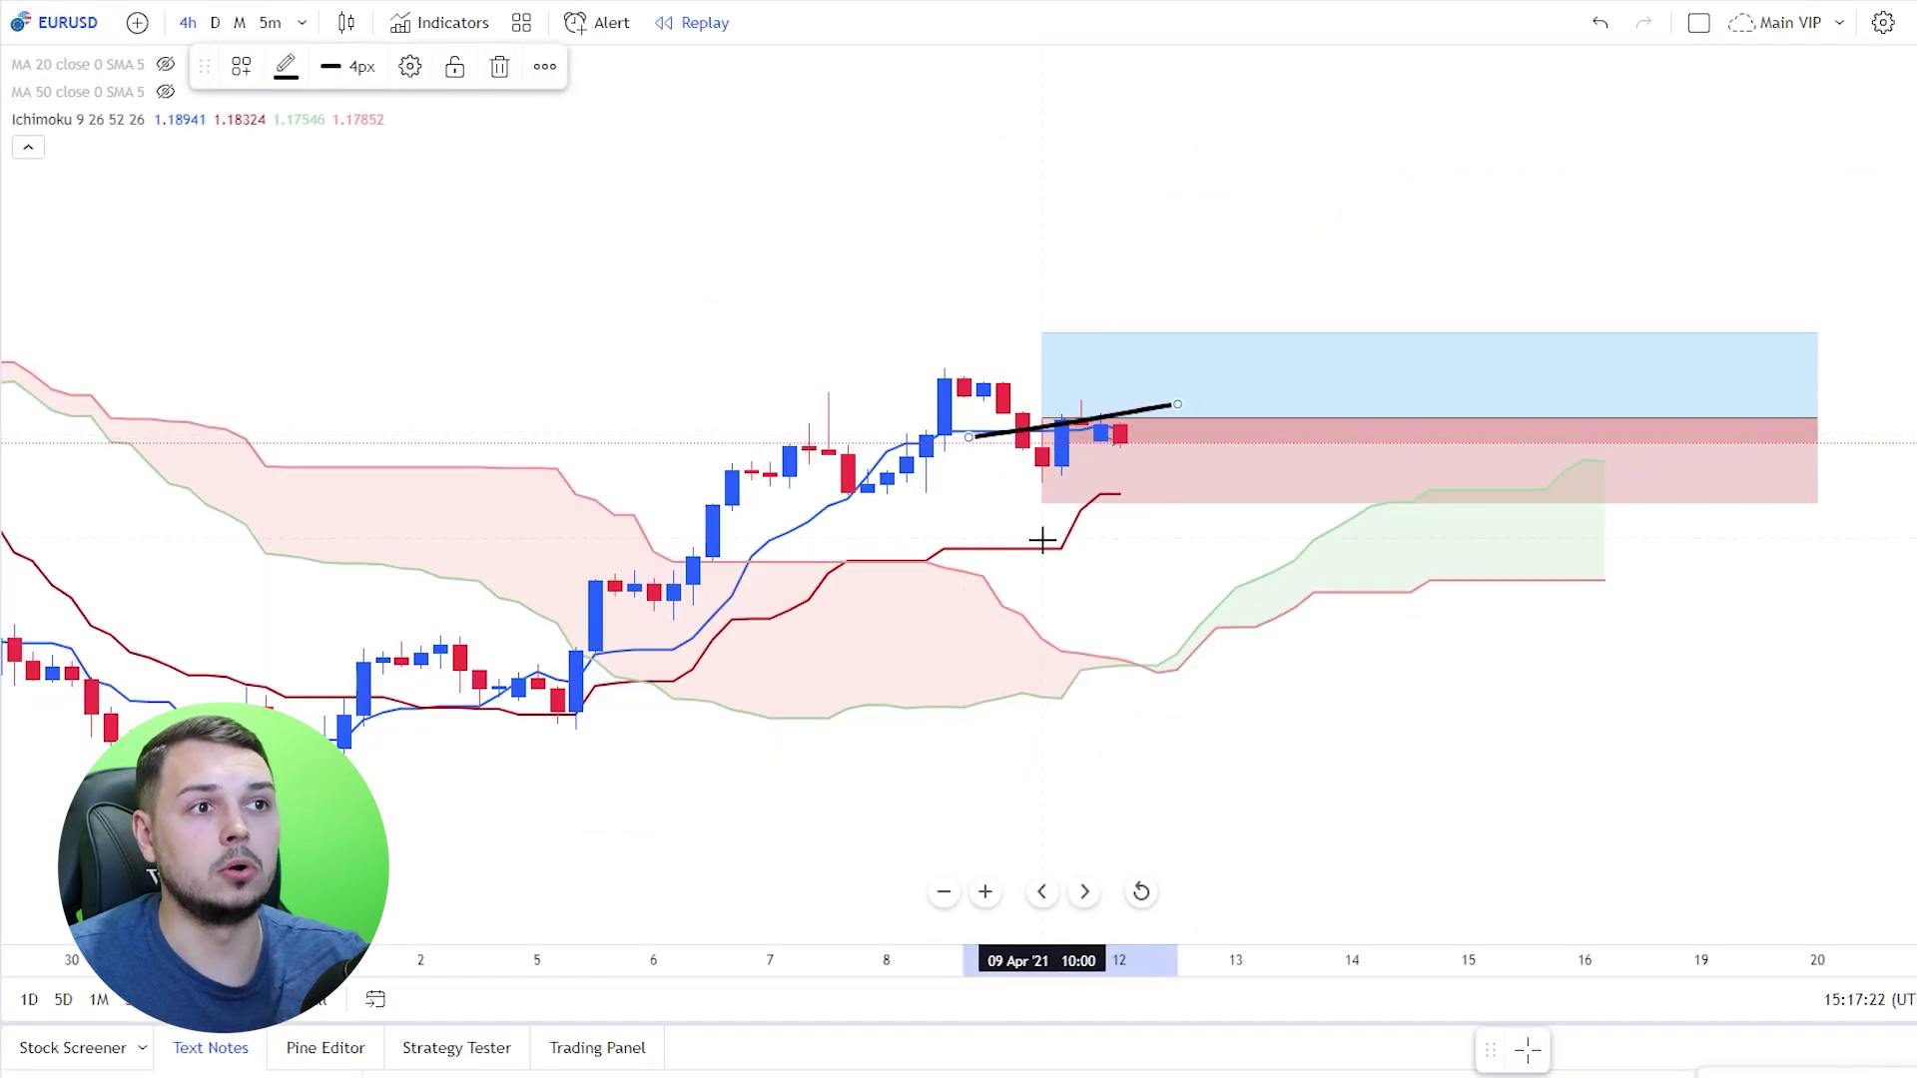
drag(1049, 543, 1284, 452)
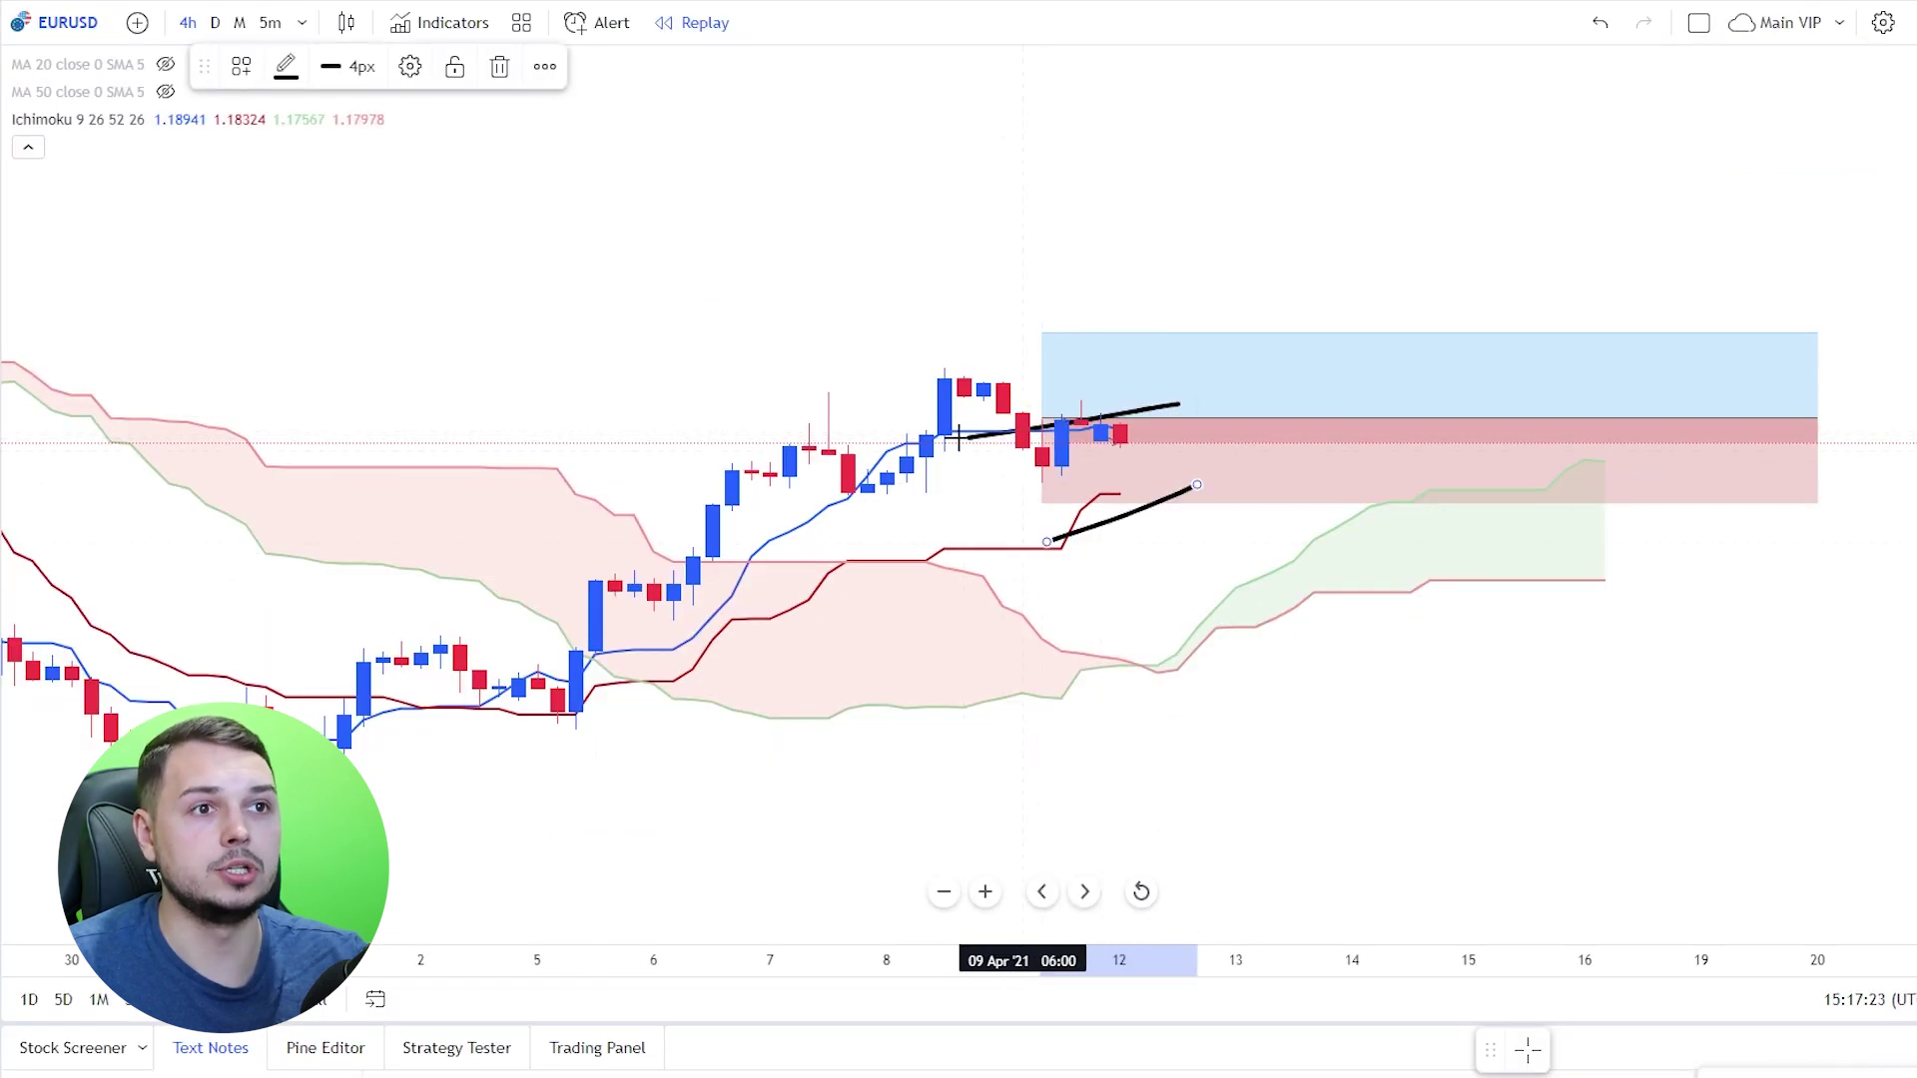
key(ctrl+z)
key(ctrl+z)
- Widen the long position's stop to 0.00705 at the base line and raise its target above the 8 April highs
drag(1041, 504, 1038, 551)
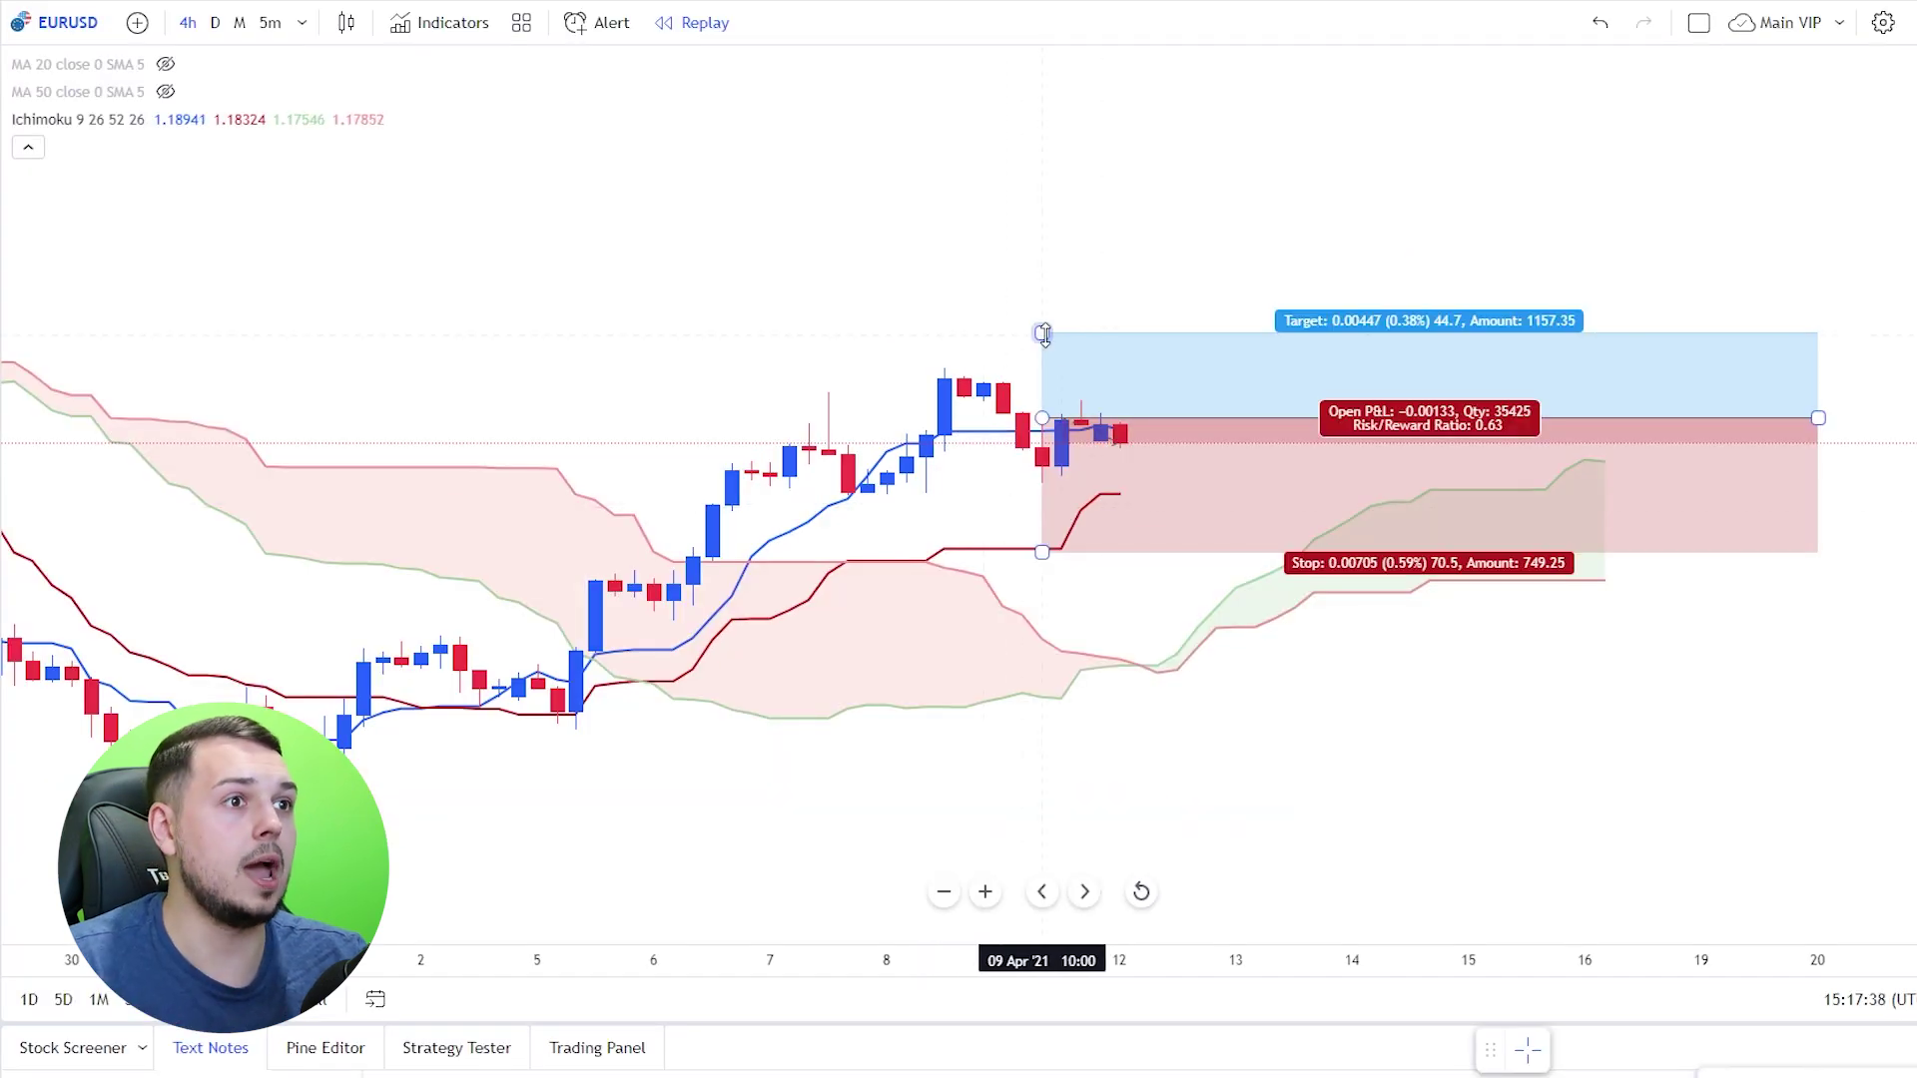
click(1044, 290)
drag(1043, 333, 1043, 282)
- Advance the replay to 14 April and mark the resistance across the 8–12 April highs with a thin rectangle
drag(774, 346, 740, 399)
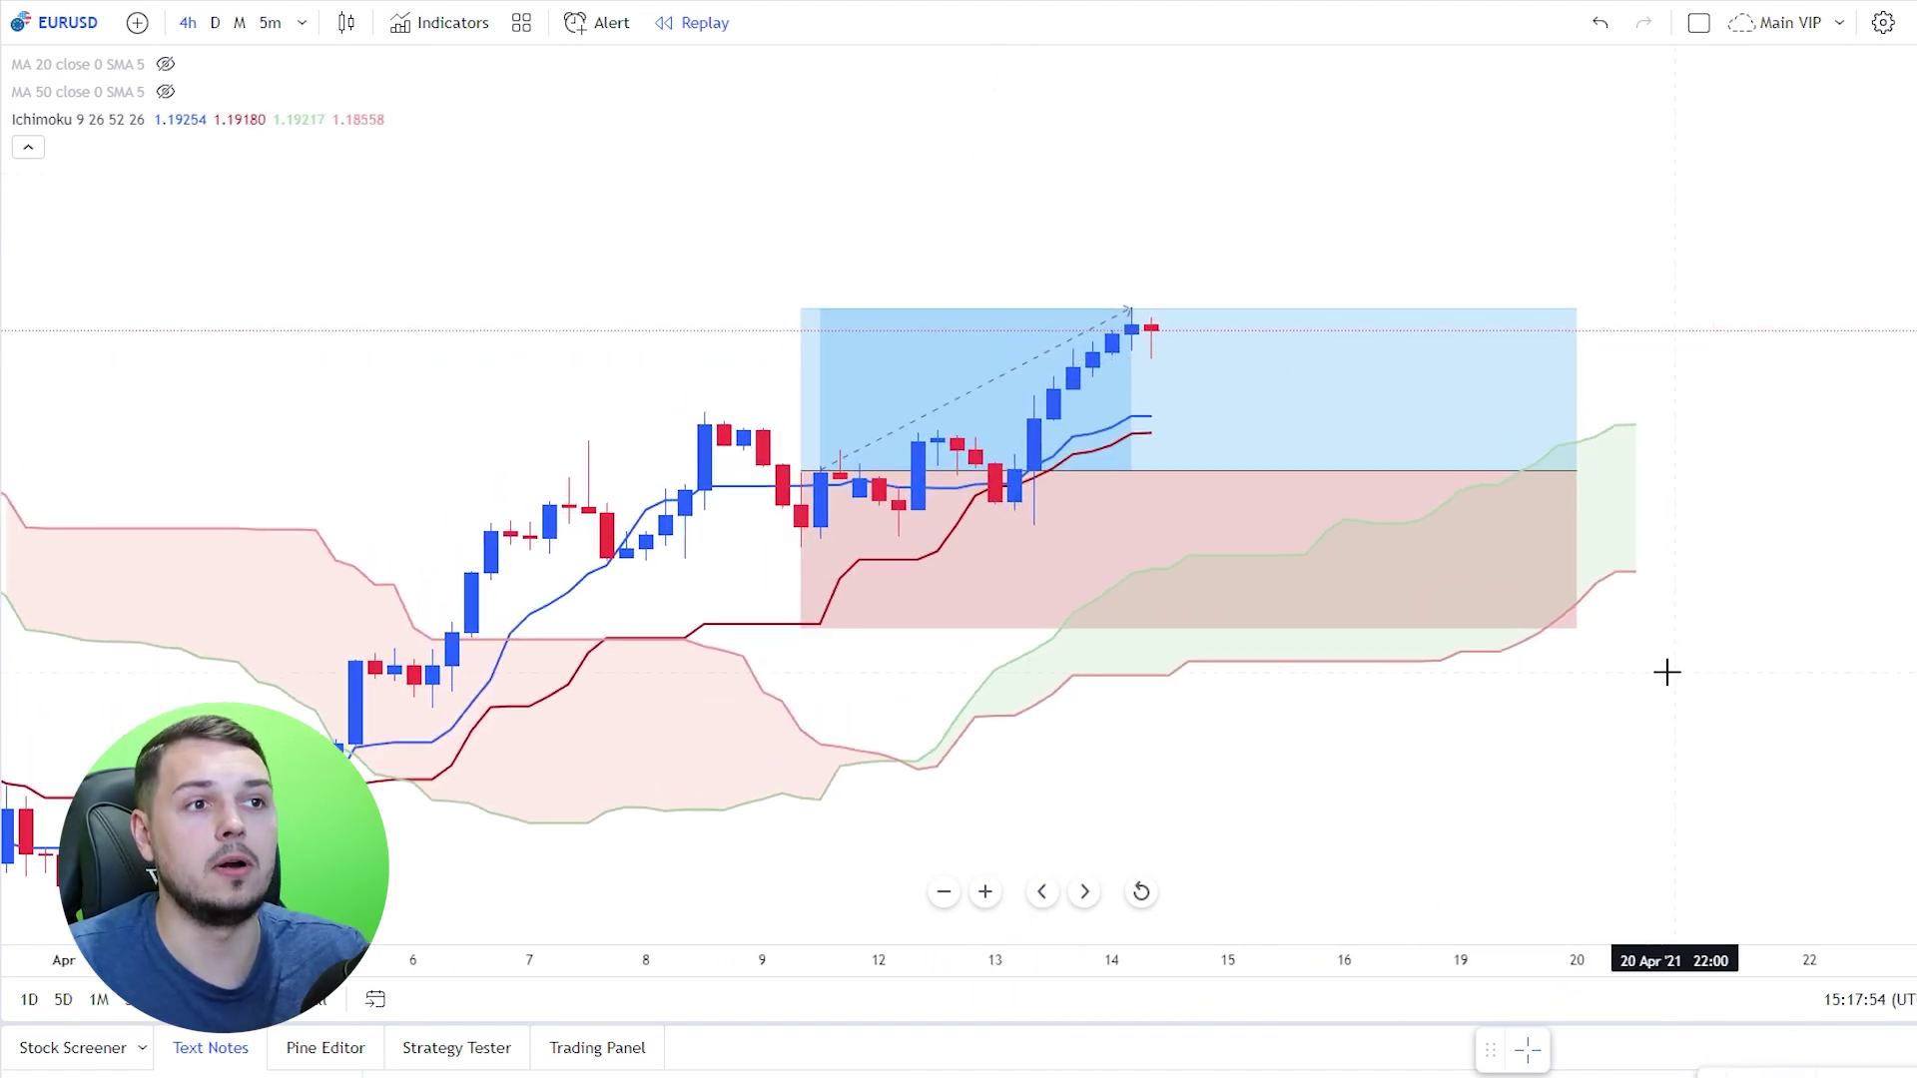
drag(1664, 672, 1673, 672)
drag(820, 202, 831, 205)
mouse_move(919, 699)
mouse_down()
mouse_move(1076, 551)
mouse_move(1802, 471)
mouse_move(809, 804)
mouse_move(1015, 623)
mouse_up()
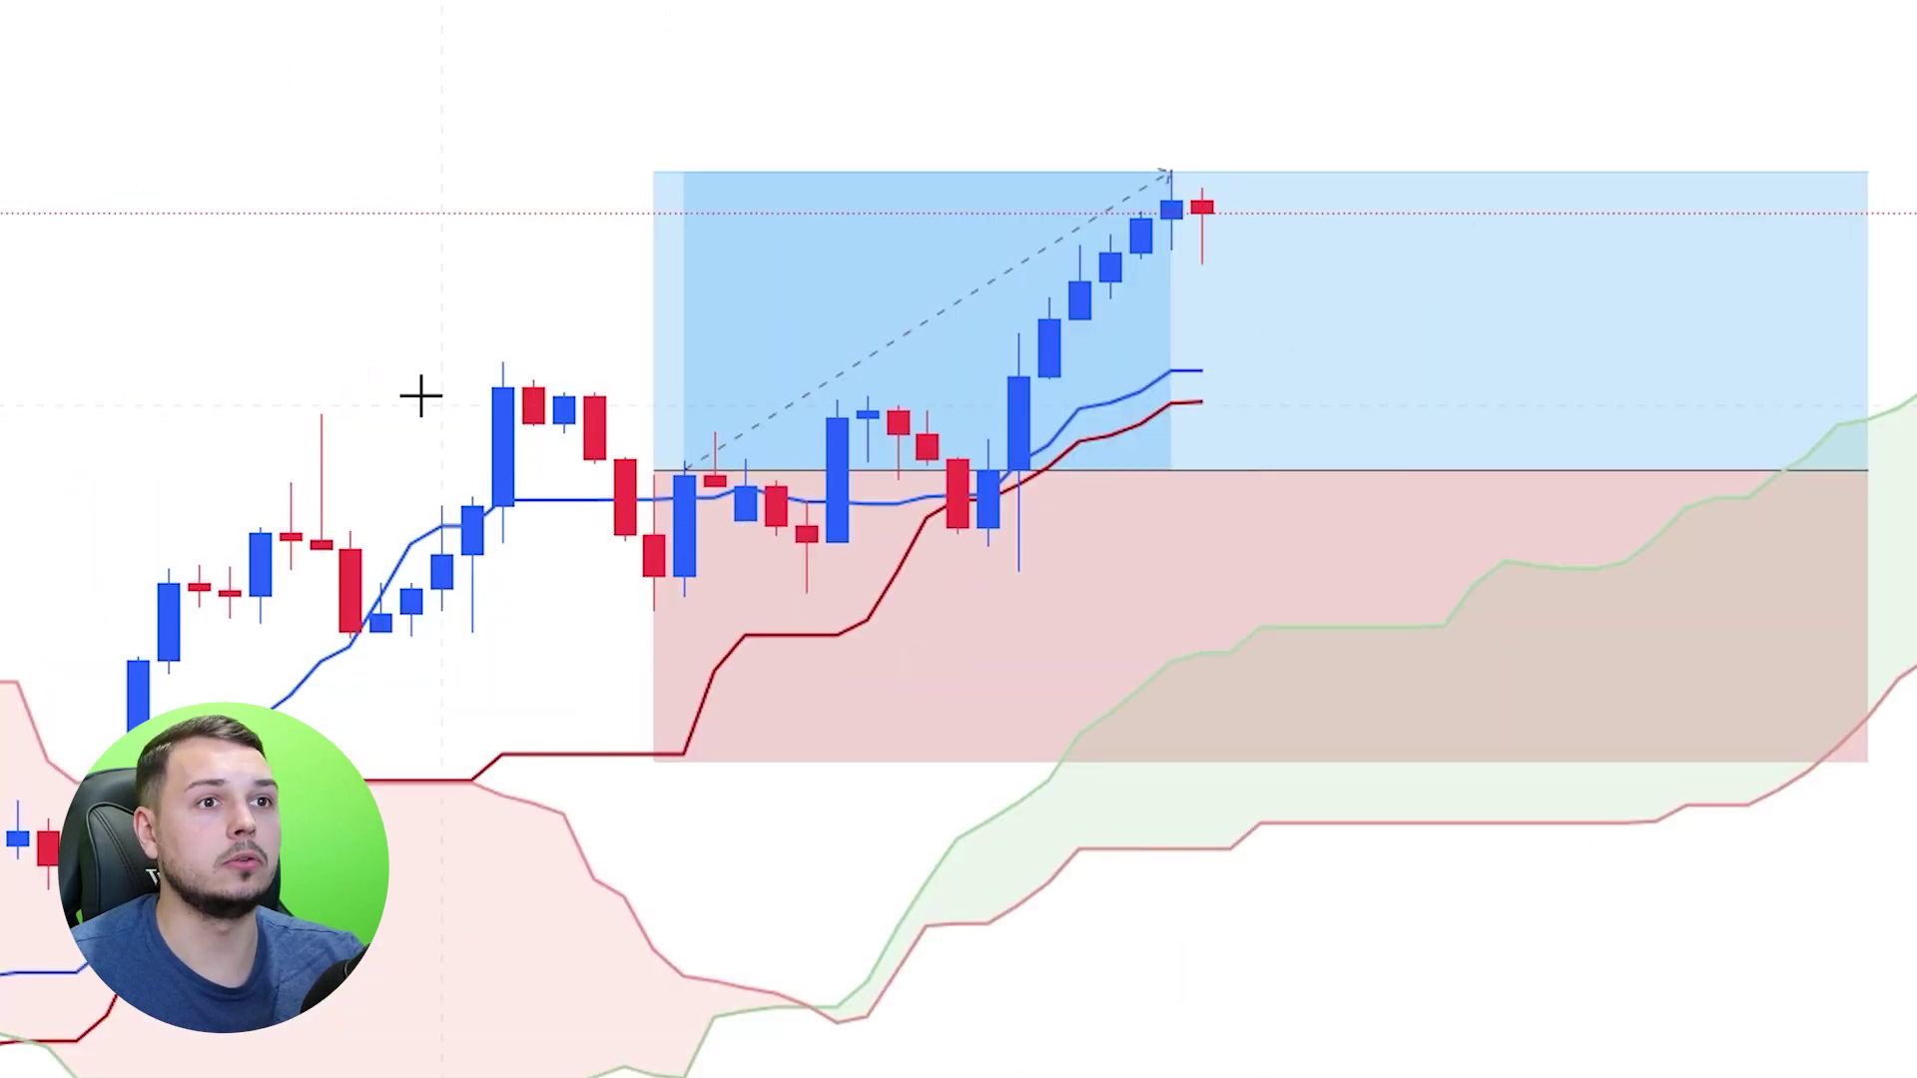
drag(412, 395, 1183, 412)
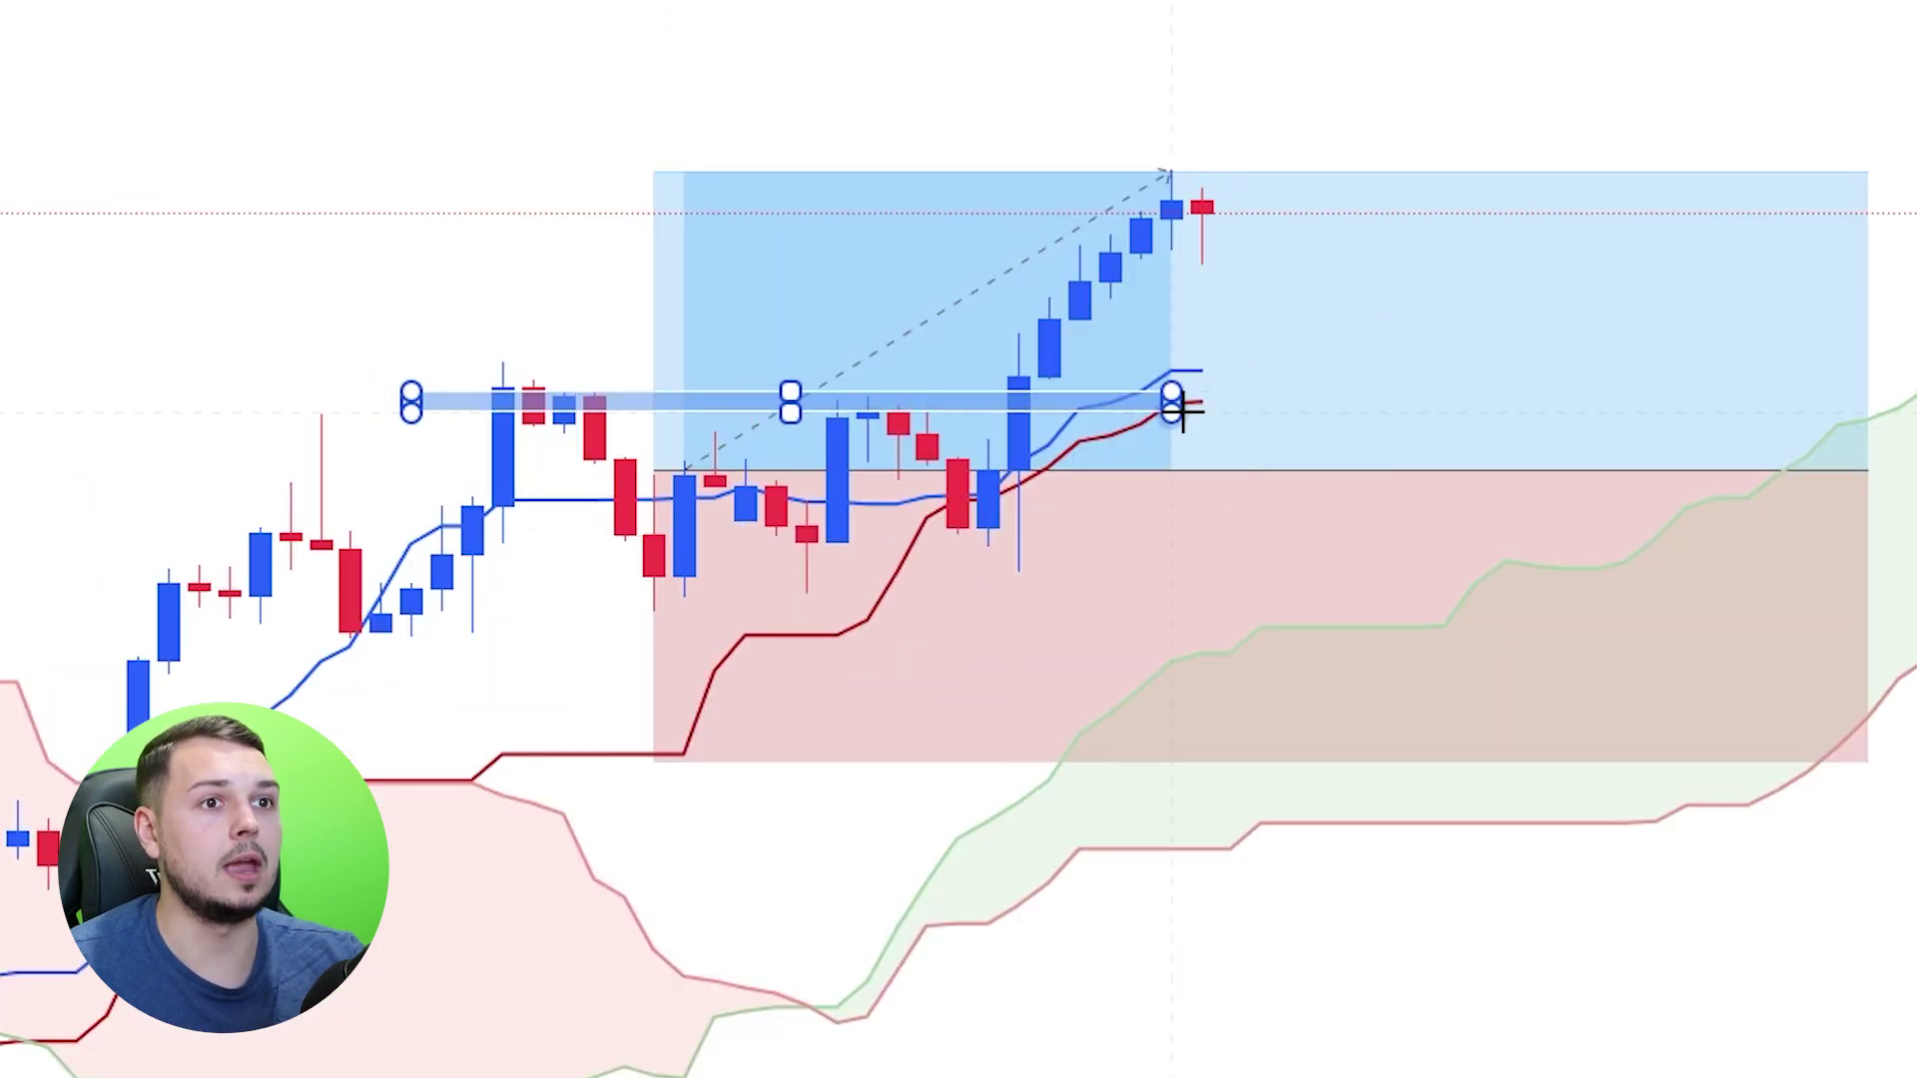
drag(1038, 427, 1021, 405)
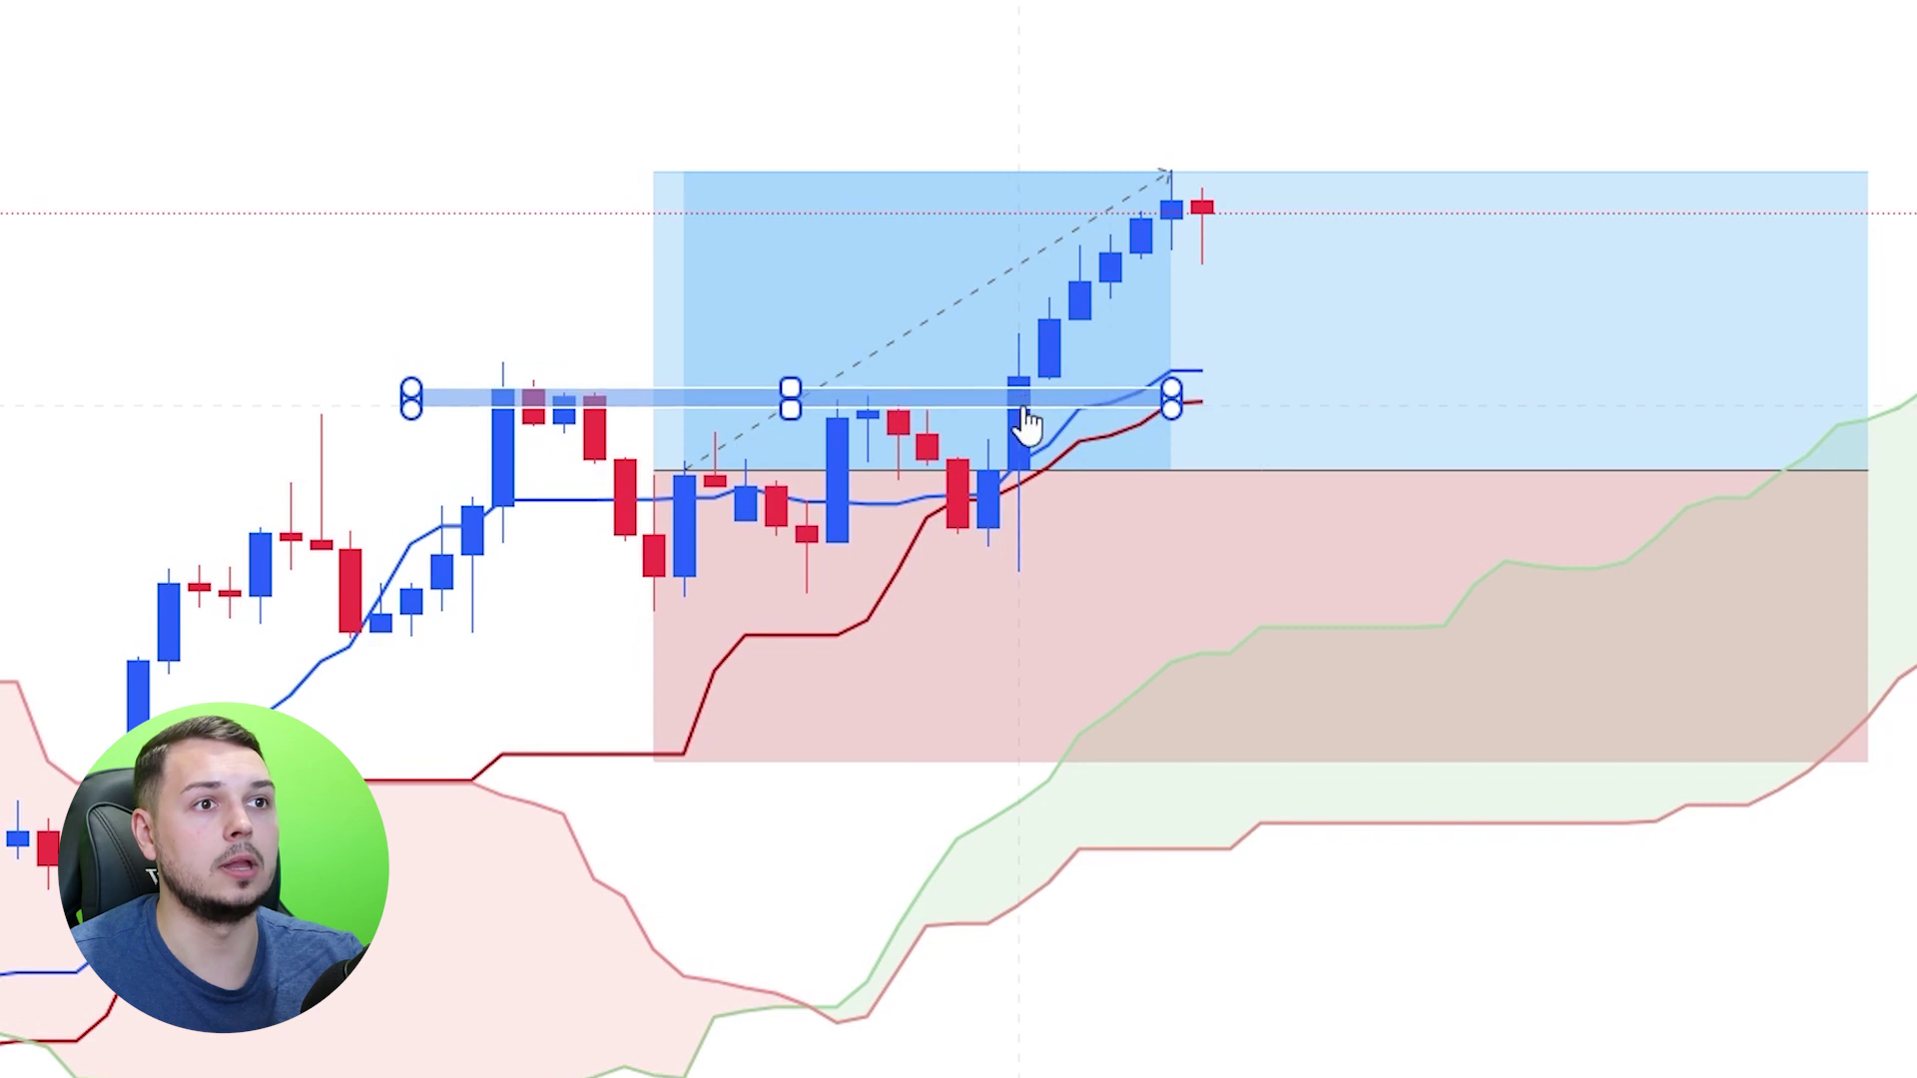
click(524, 226)
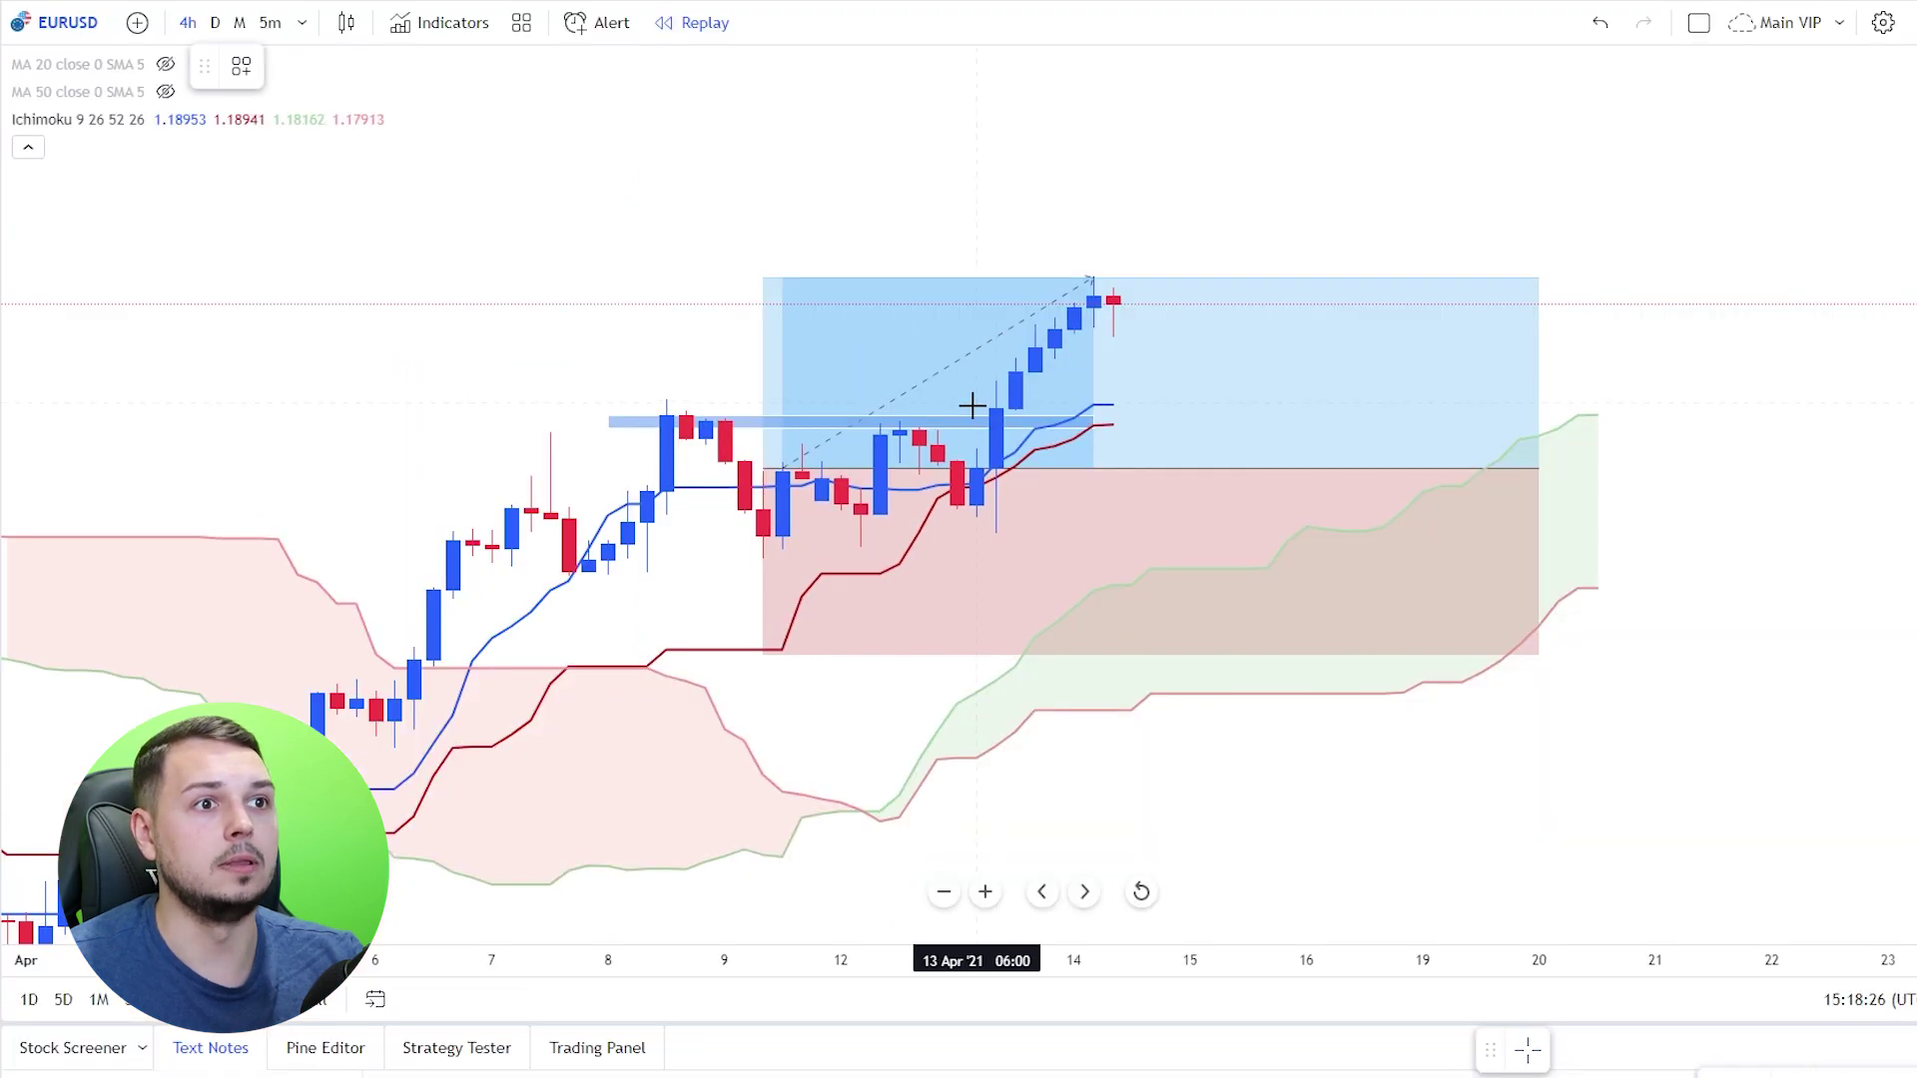
- Draw a rising brush stroke from the 13 April breakout above the resistance and undo it
mouse_move(968, 371)
mouse_down()
mouse_move(987, 386)
mouse_move(1434, 93)
mouse_move(1443, 184)
mouse_up()
key(ctrl+z)
key(ctrl+z)
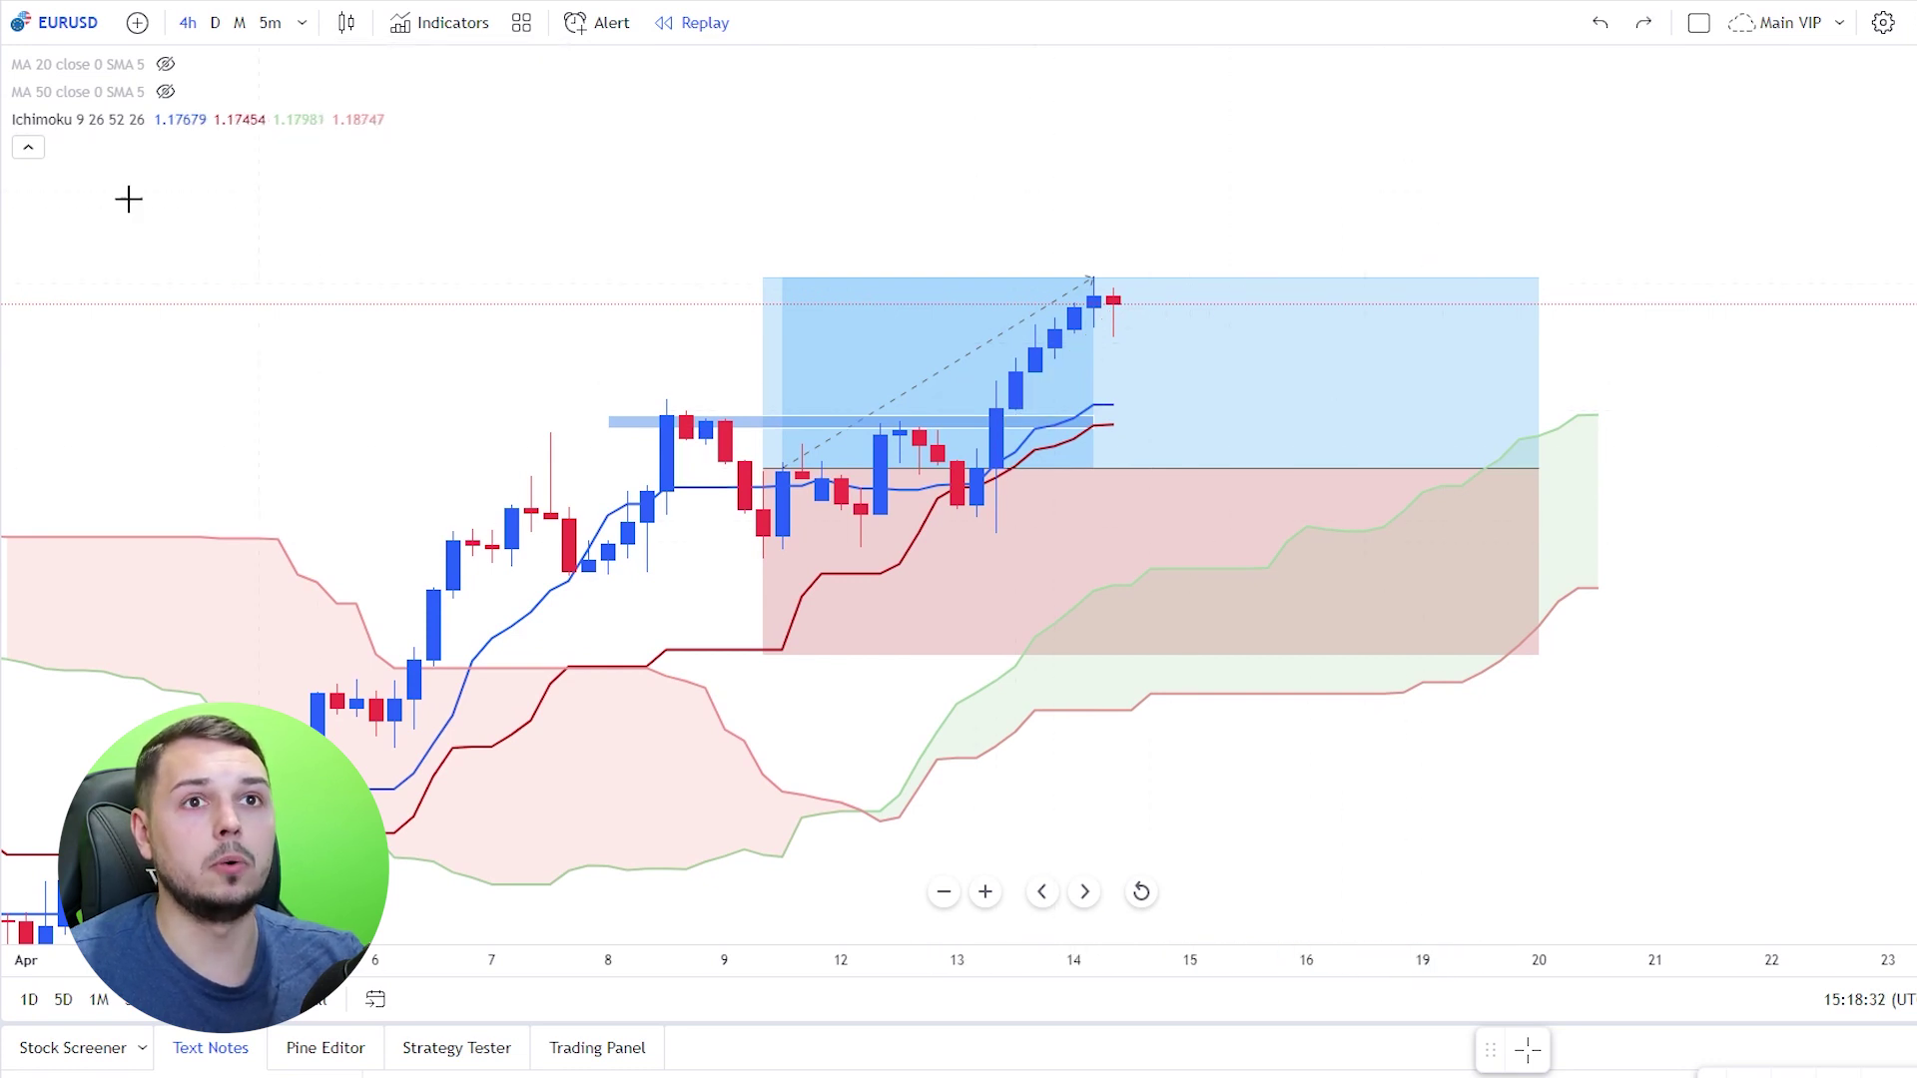
- Move the long position's stop up to the entry price and mark the 8–13 April lows with a thin support rectangle
drag(763, 654, 753, 376)
drag(467, 320, 521, 372)
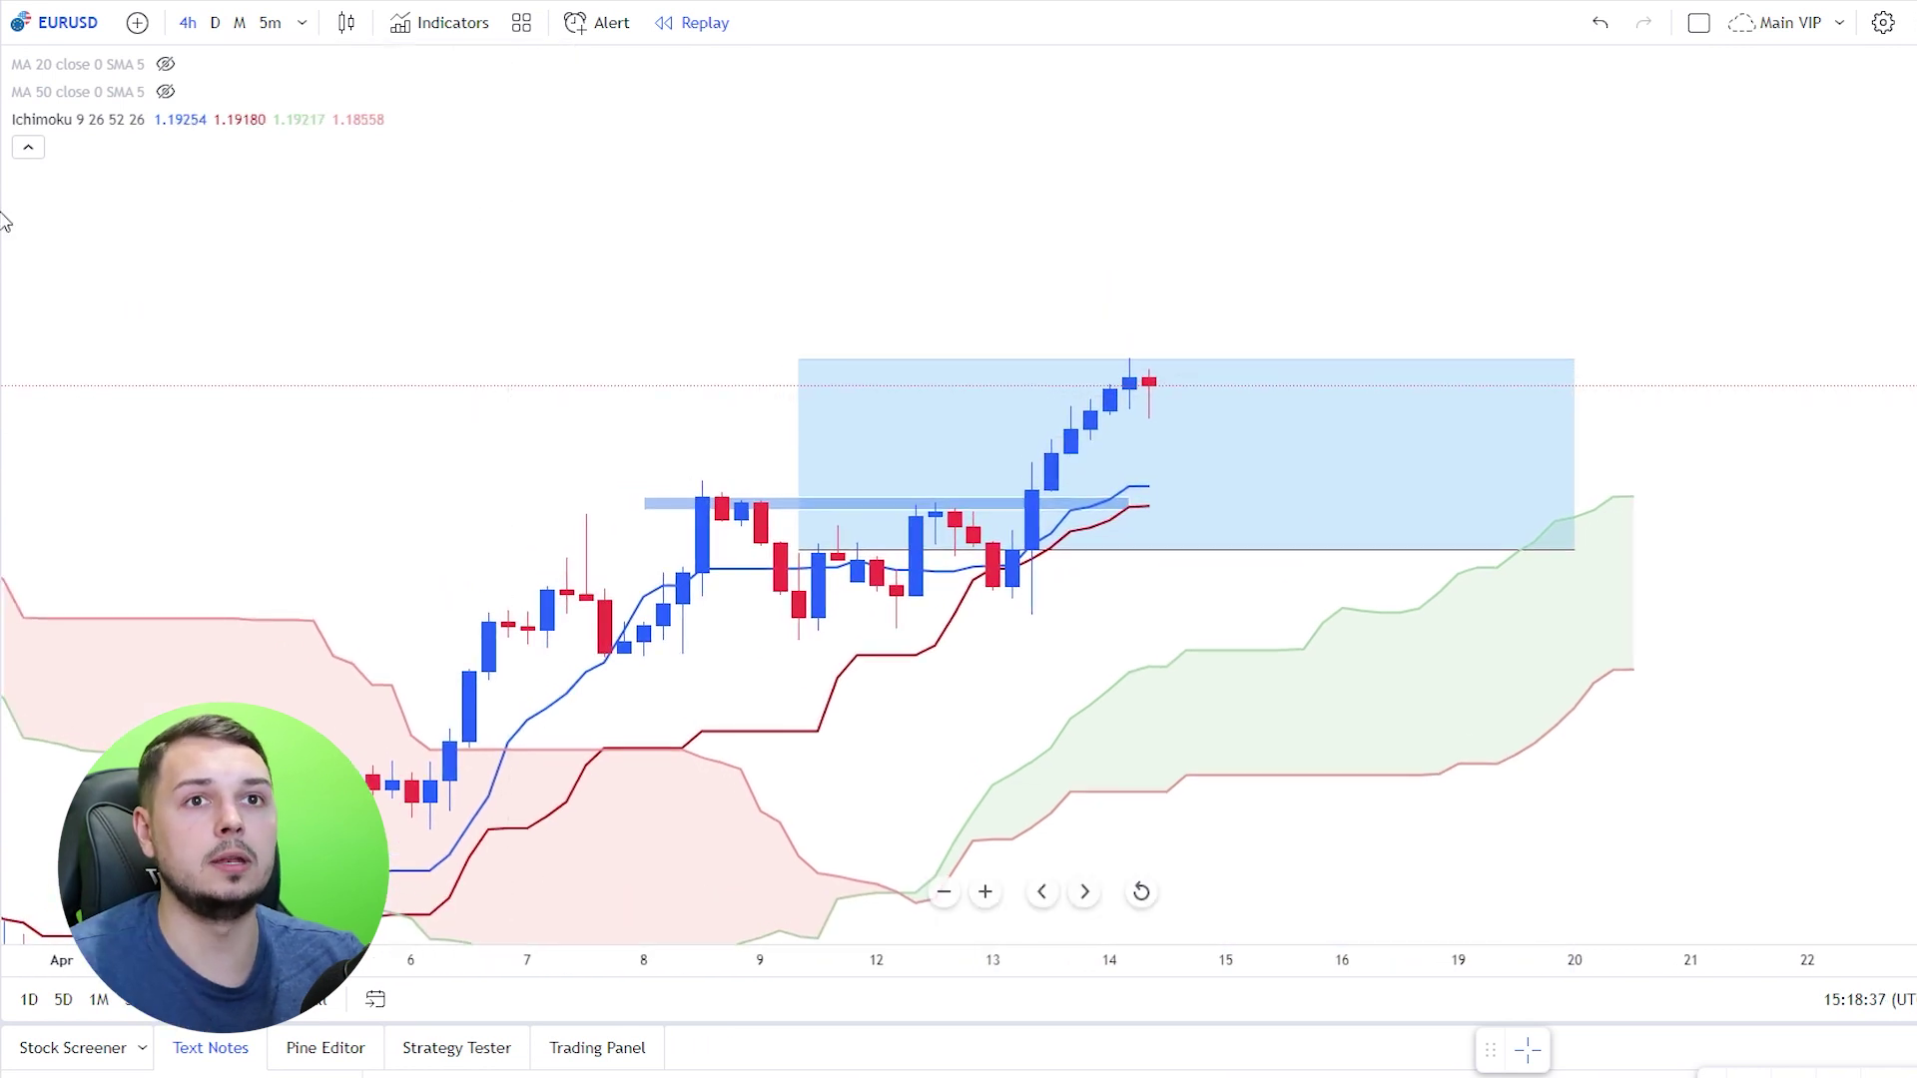
click(663, 628)
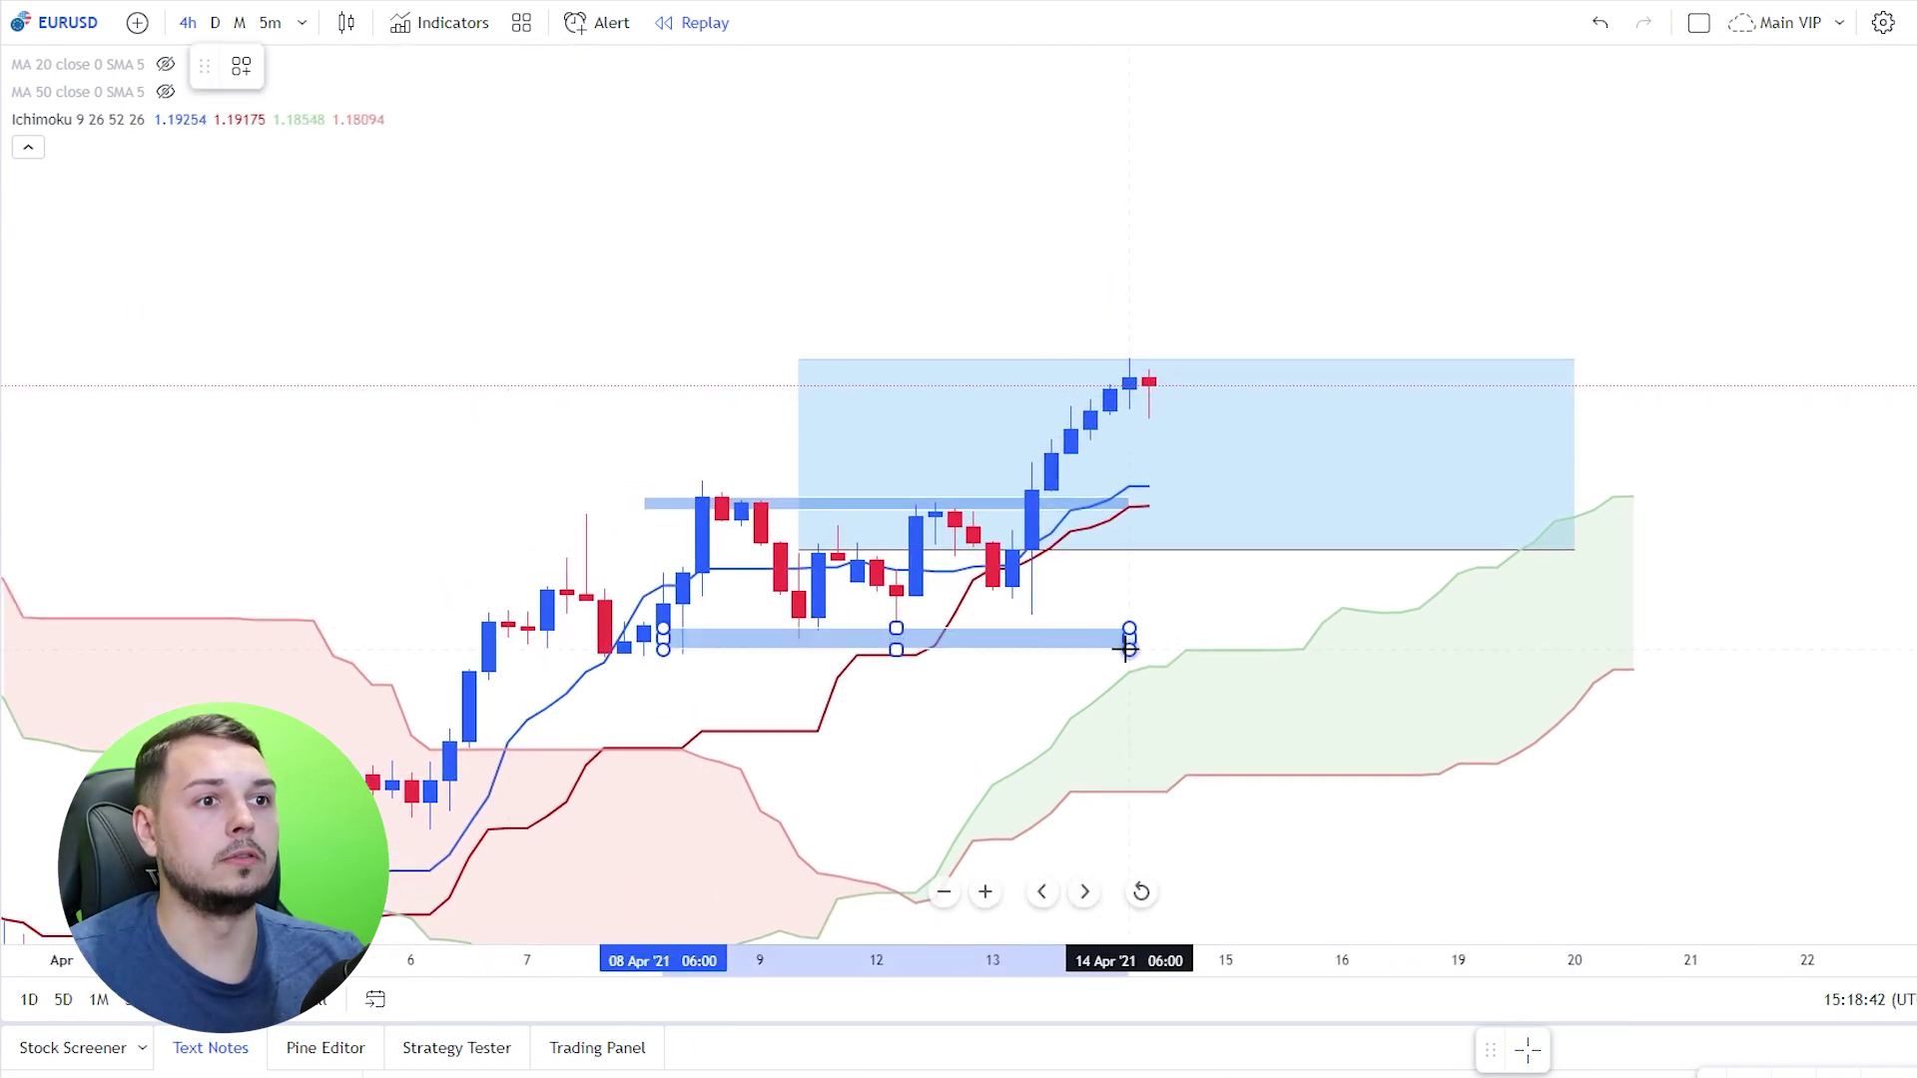
click(1065, 573)
- Advance the replay to 19 April and raise the long position's target to about that day's high
drag(758, 179, 667, 231)
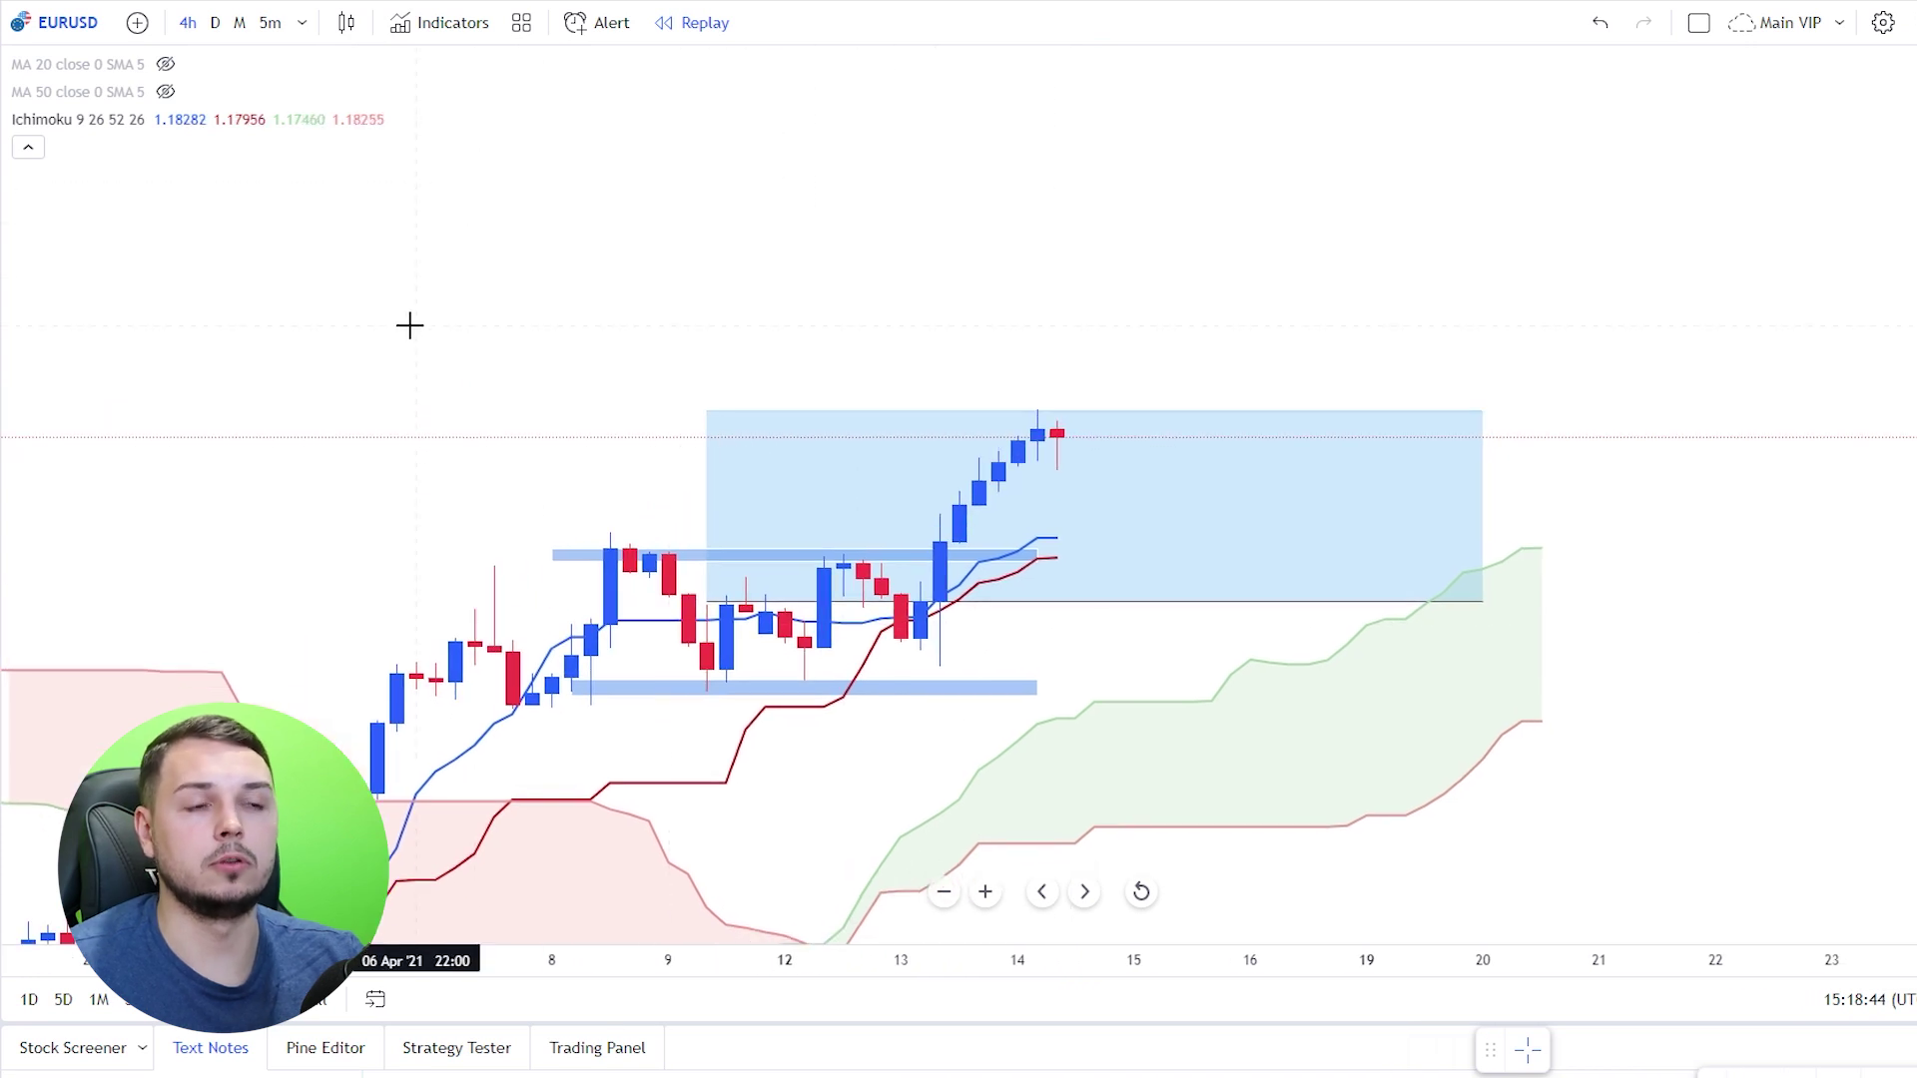
drag(409, 271, 409, 257)
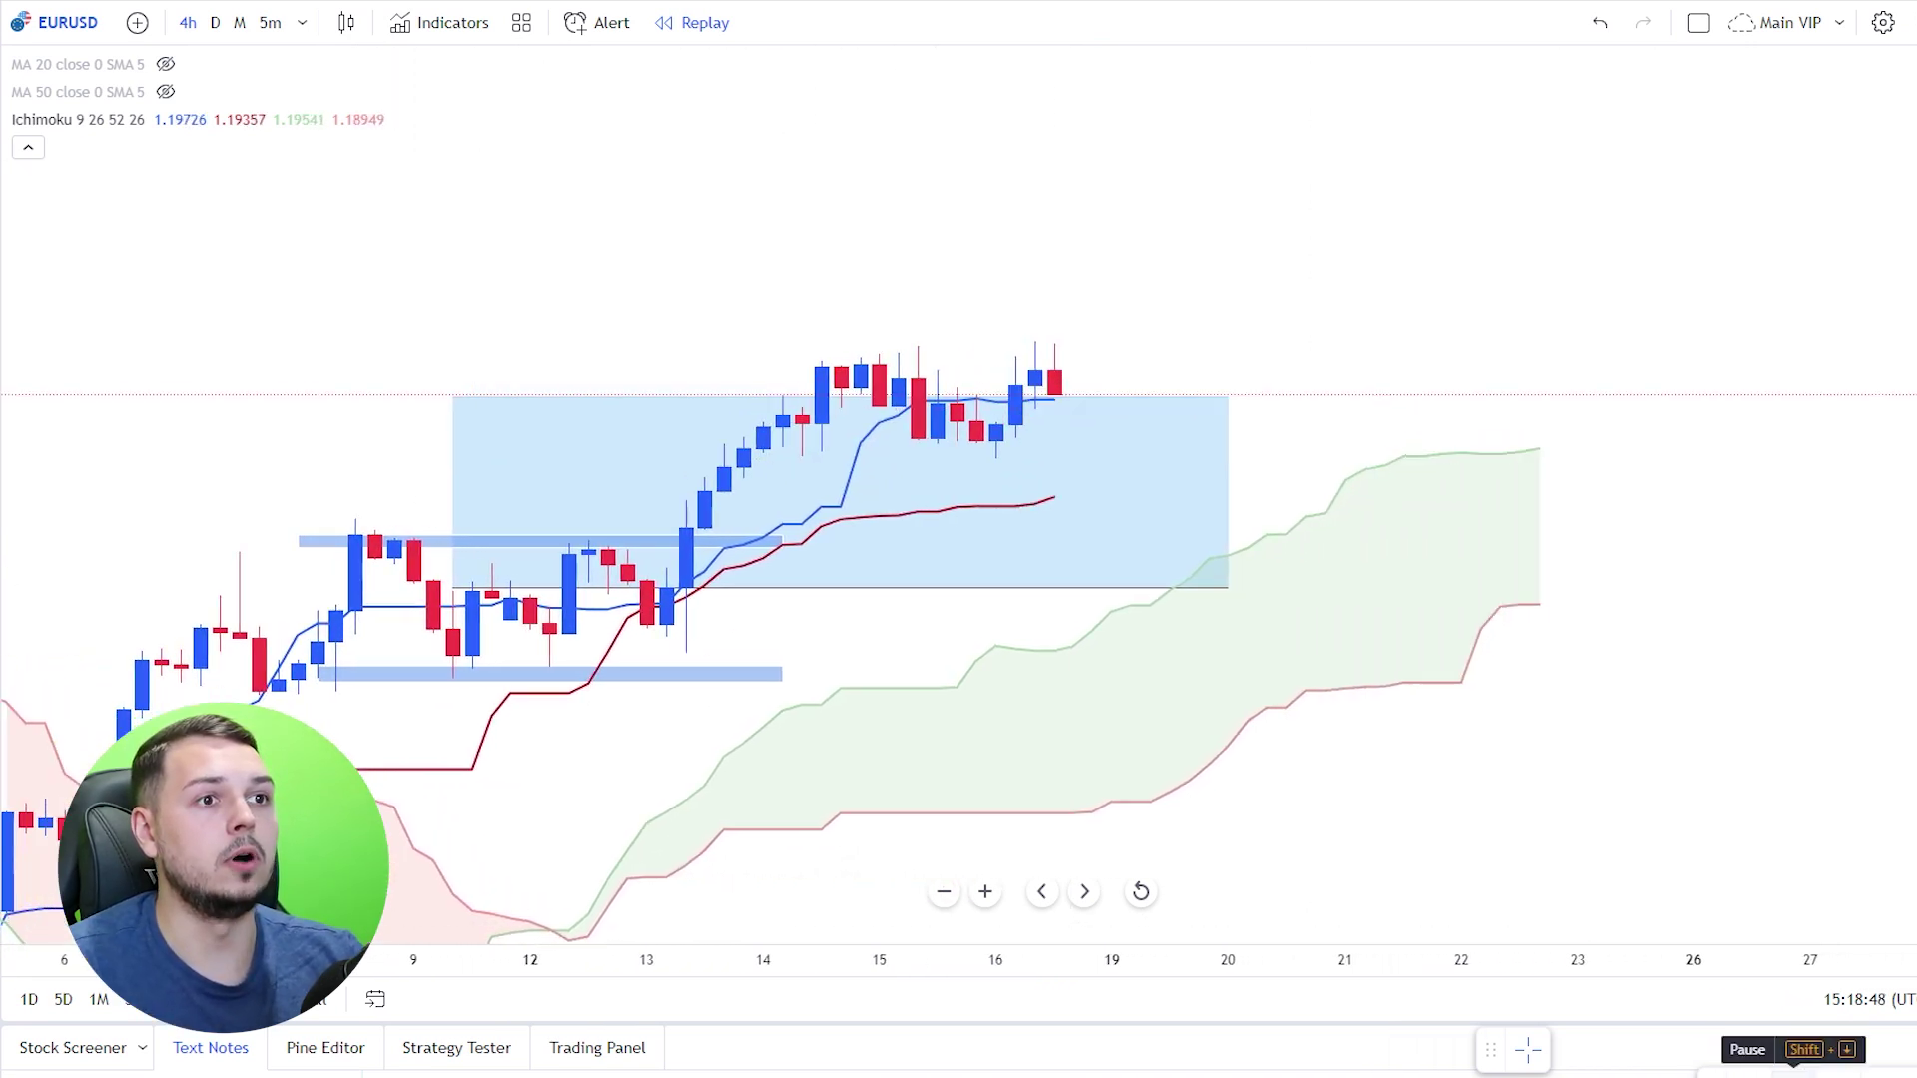
drag(335, 280, 352, 312)
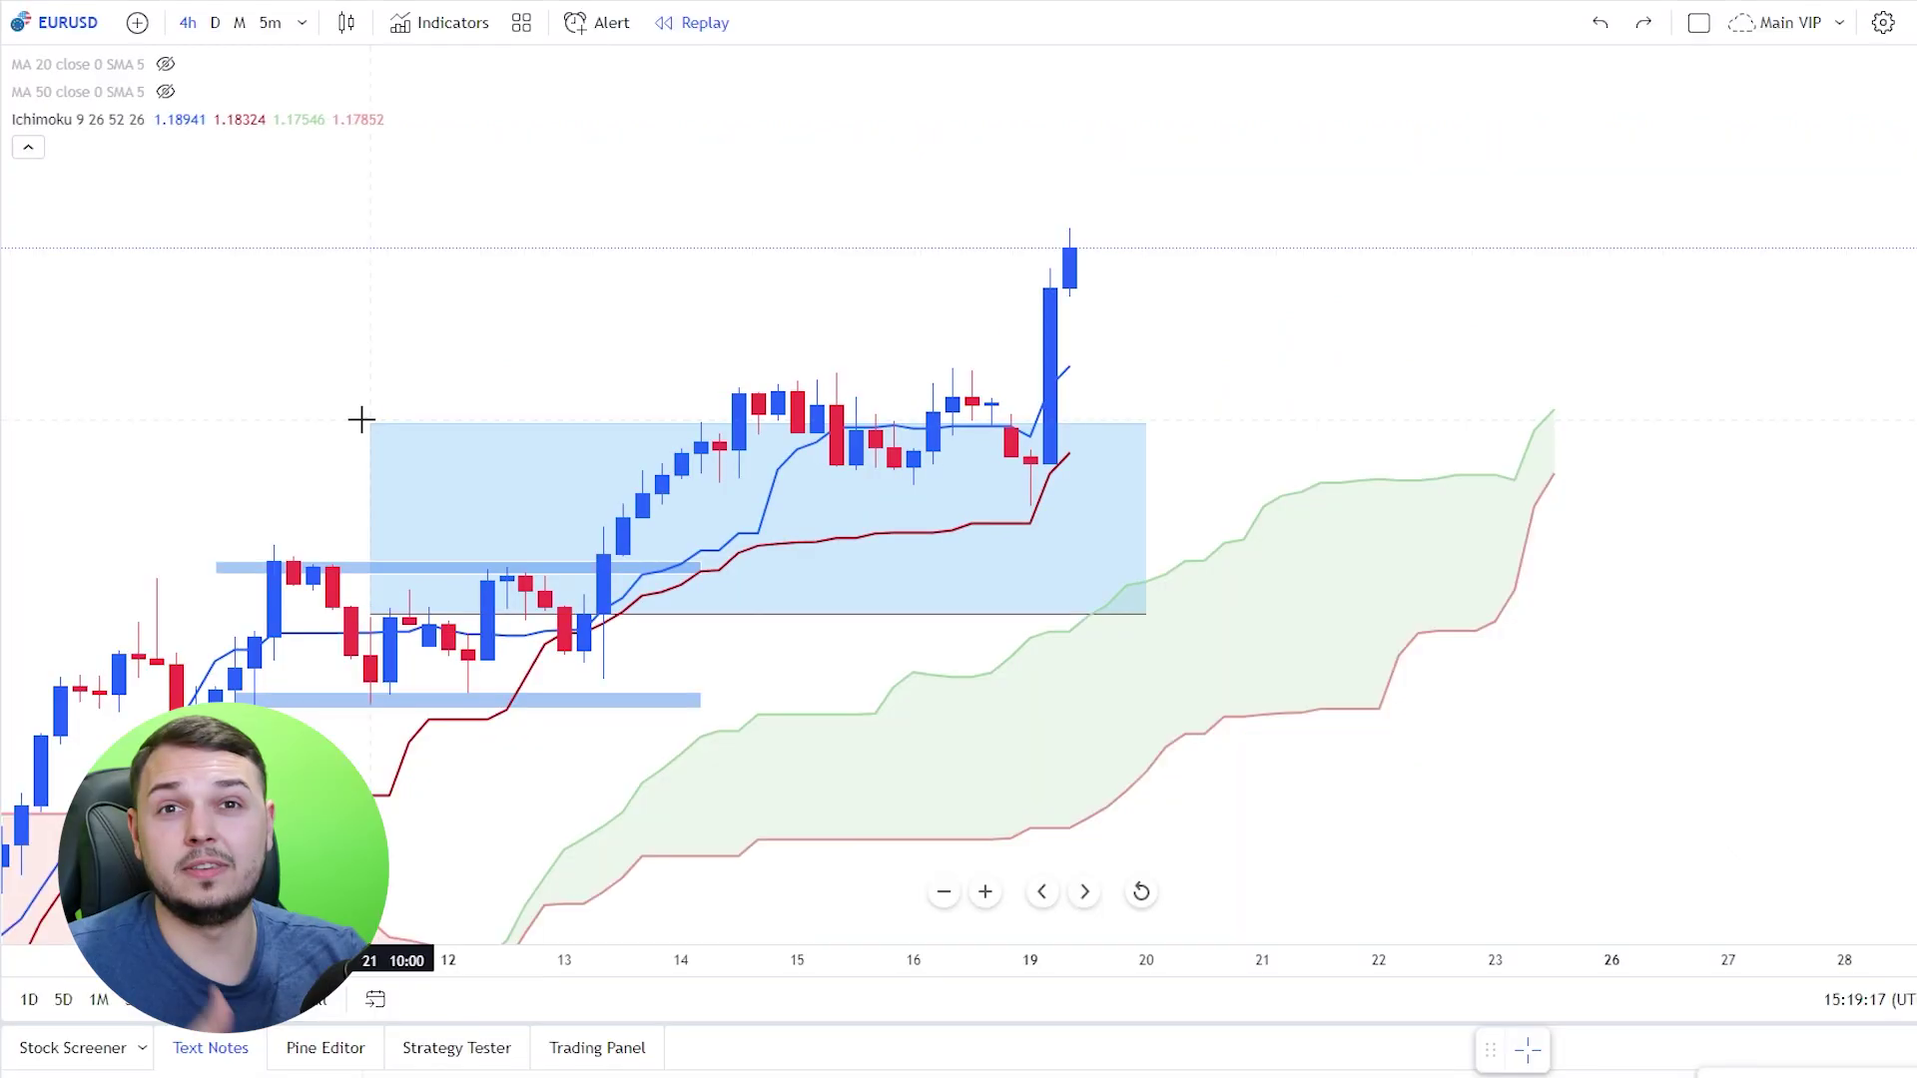
click(381, 447)
drag(370, 426, 365, 229)
click(423, 197)
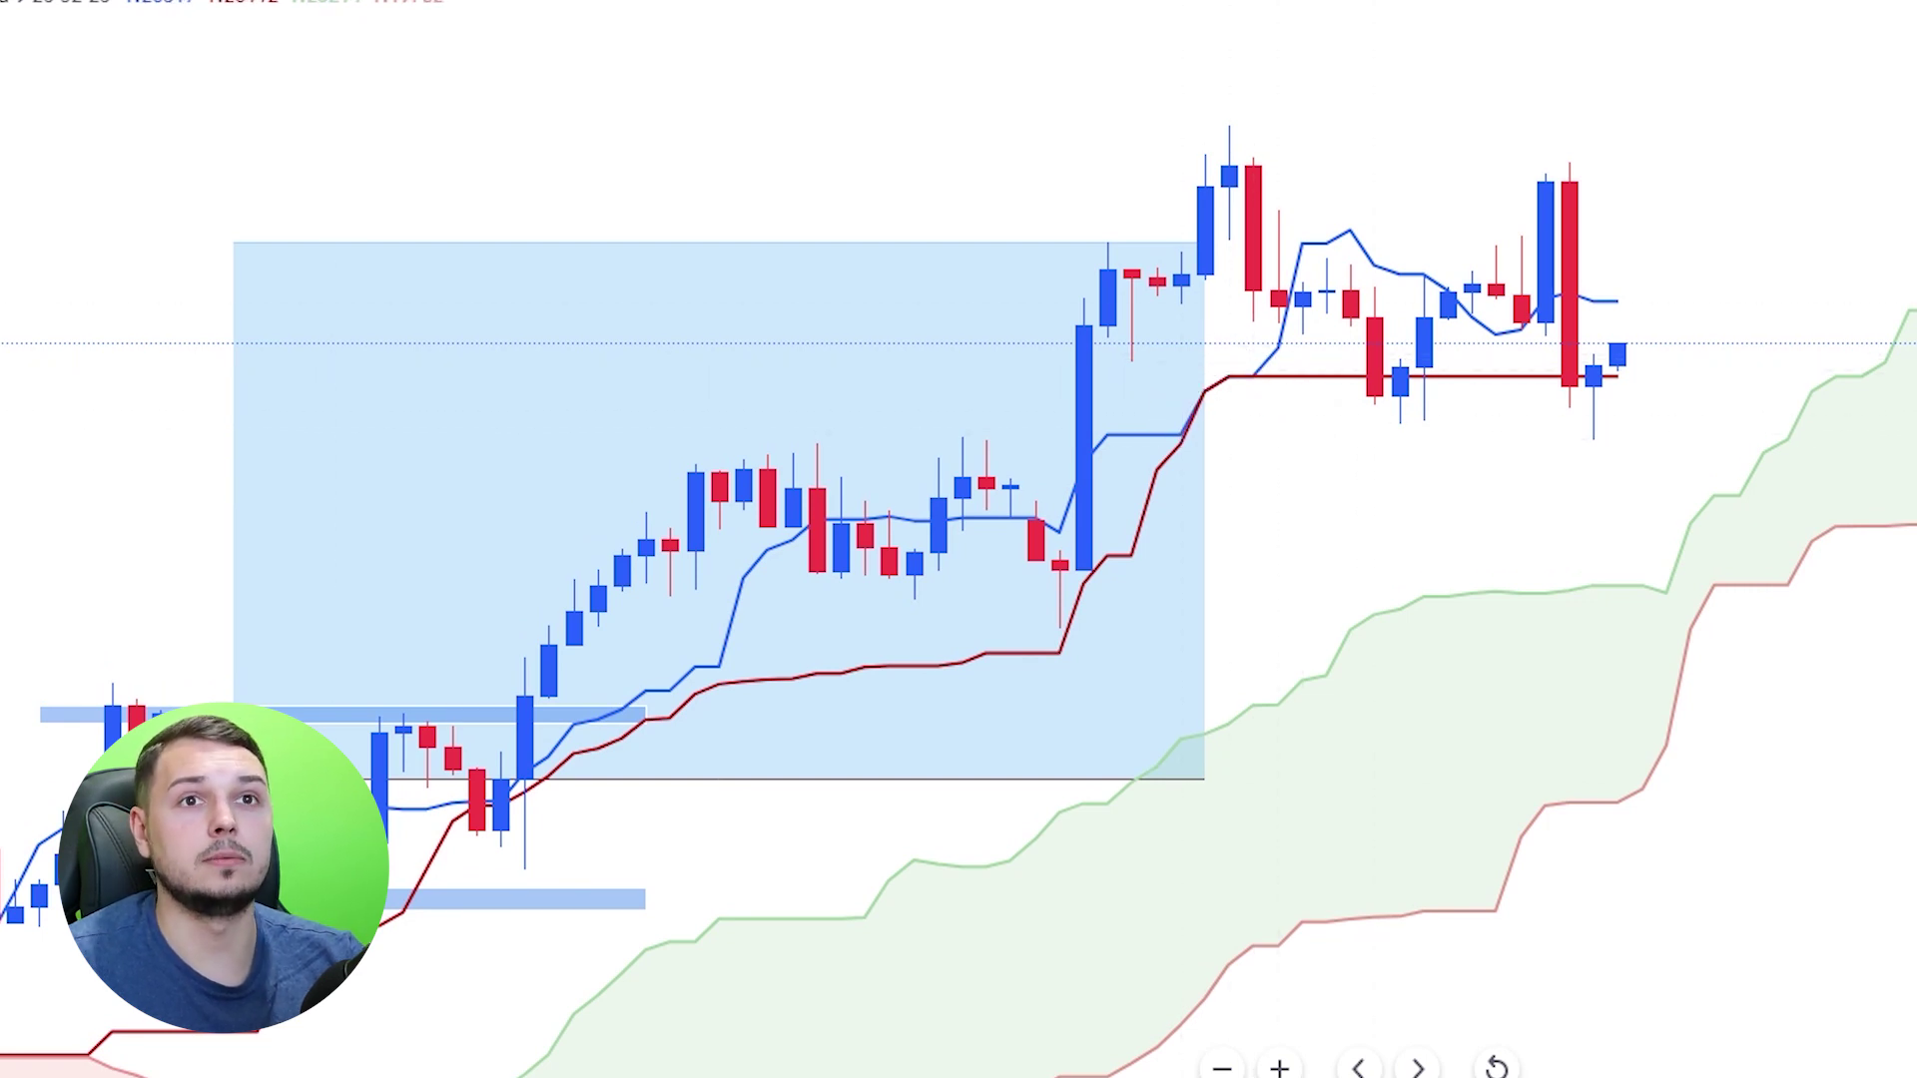
- Lower the long position's target to 0.01064 and deselect it
drag(235, 244, 253, 391)
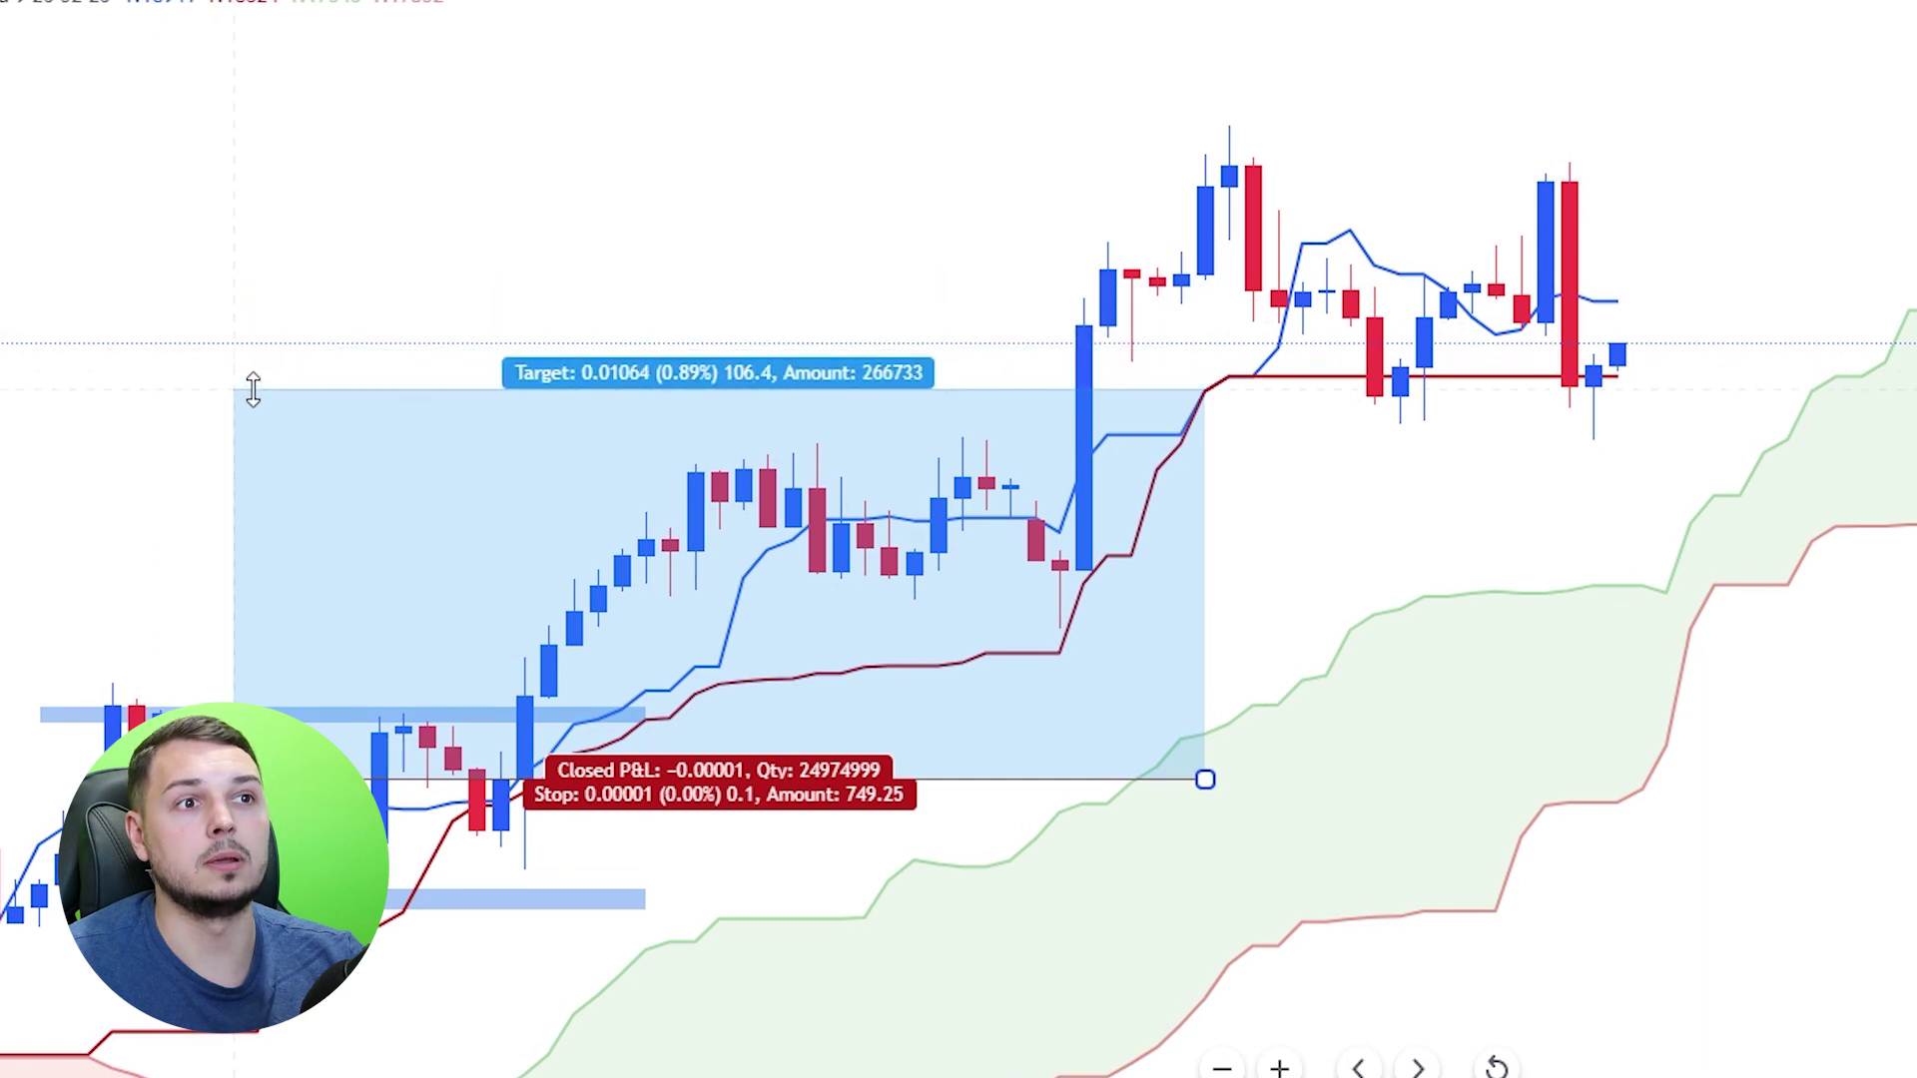
click(582, 452)
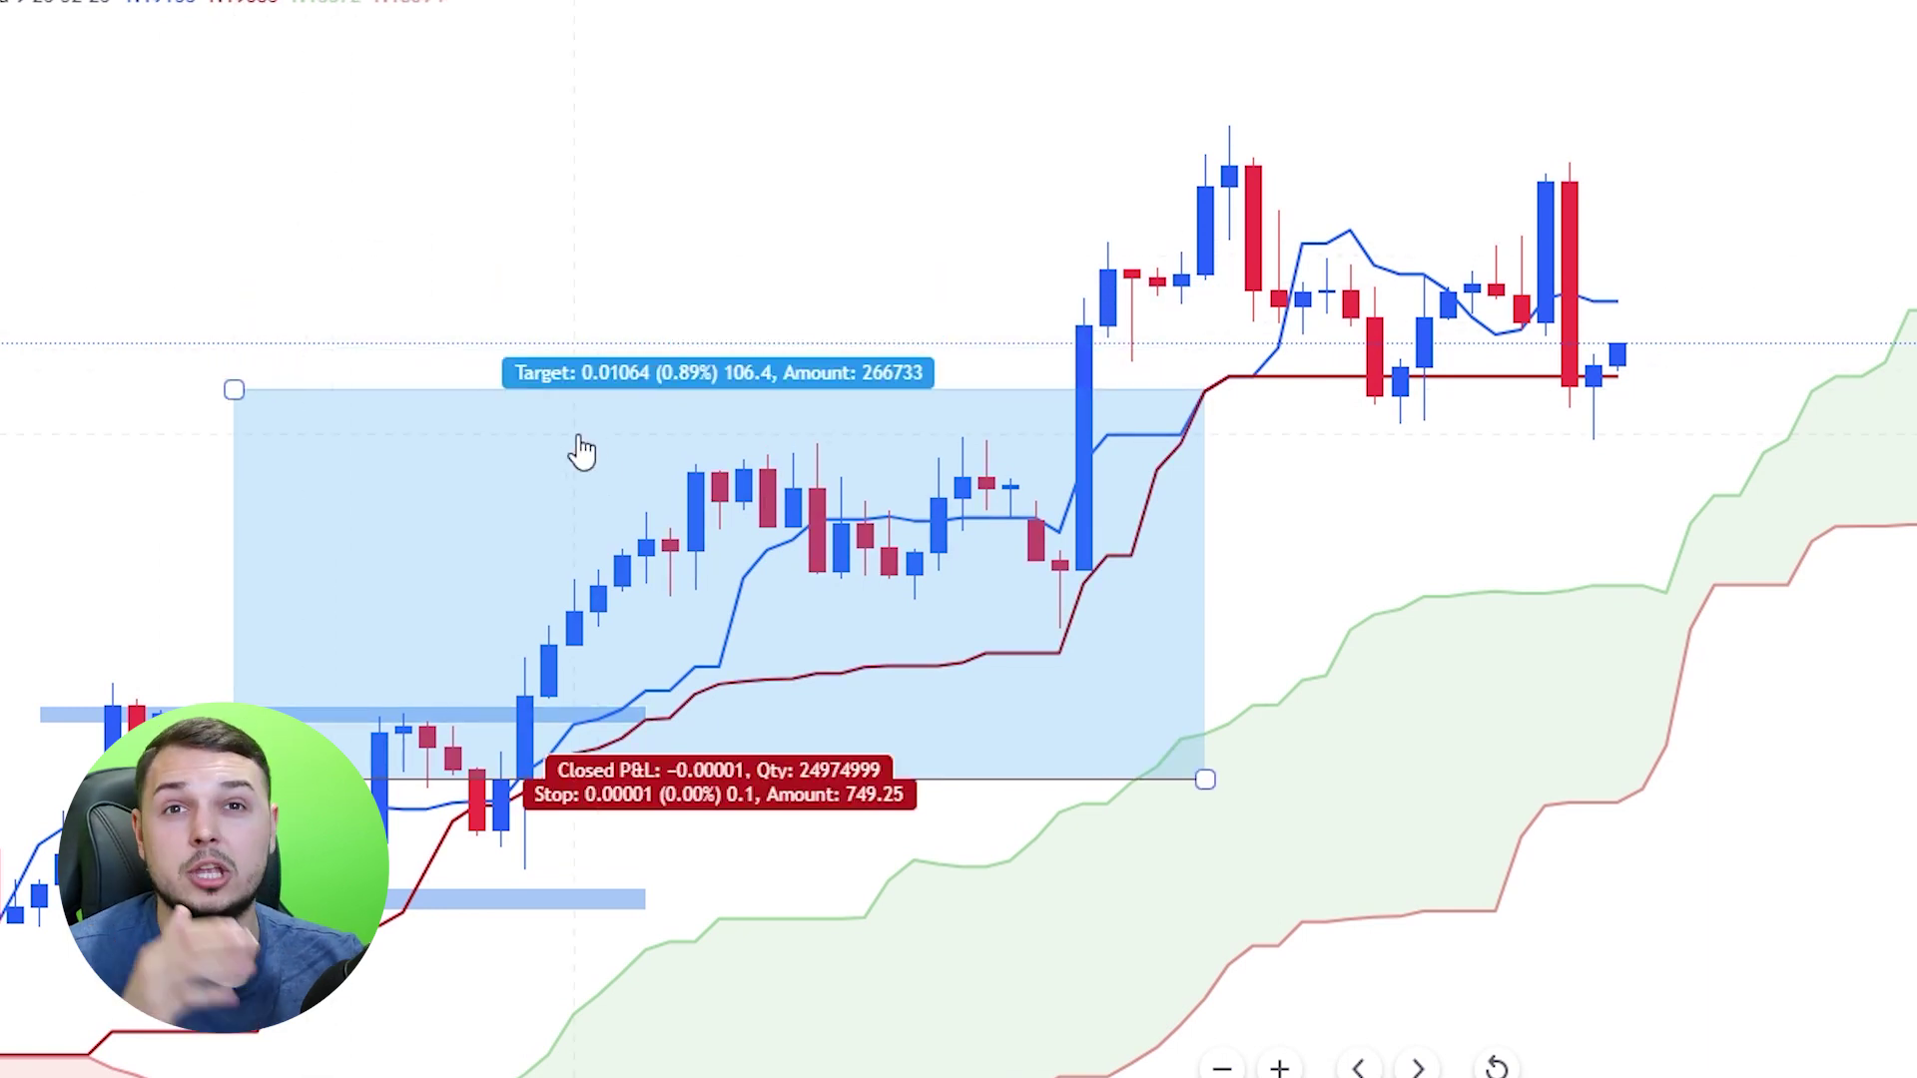
click(515, 270)
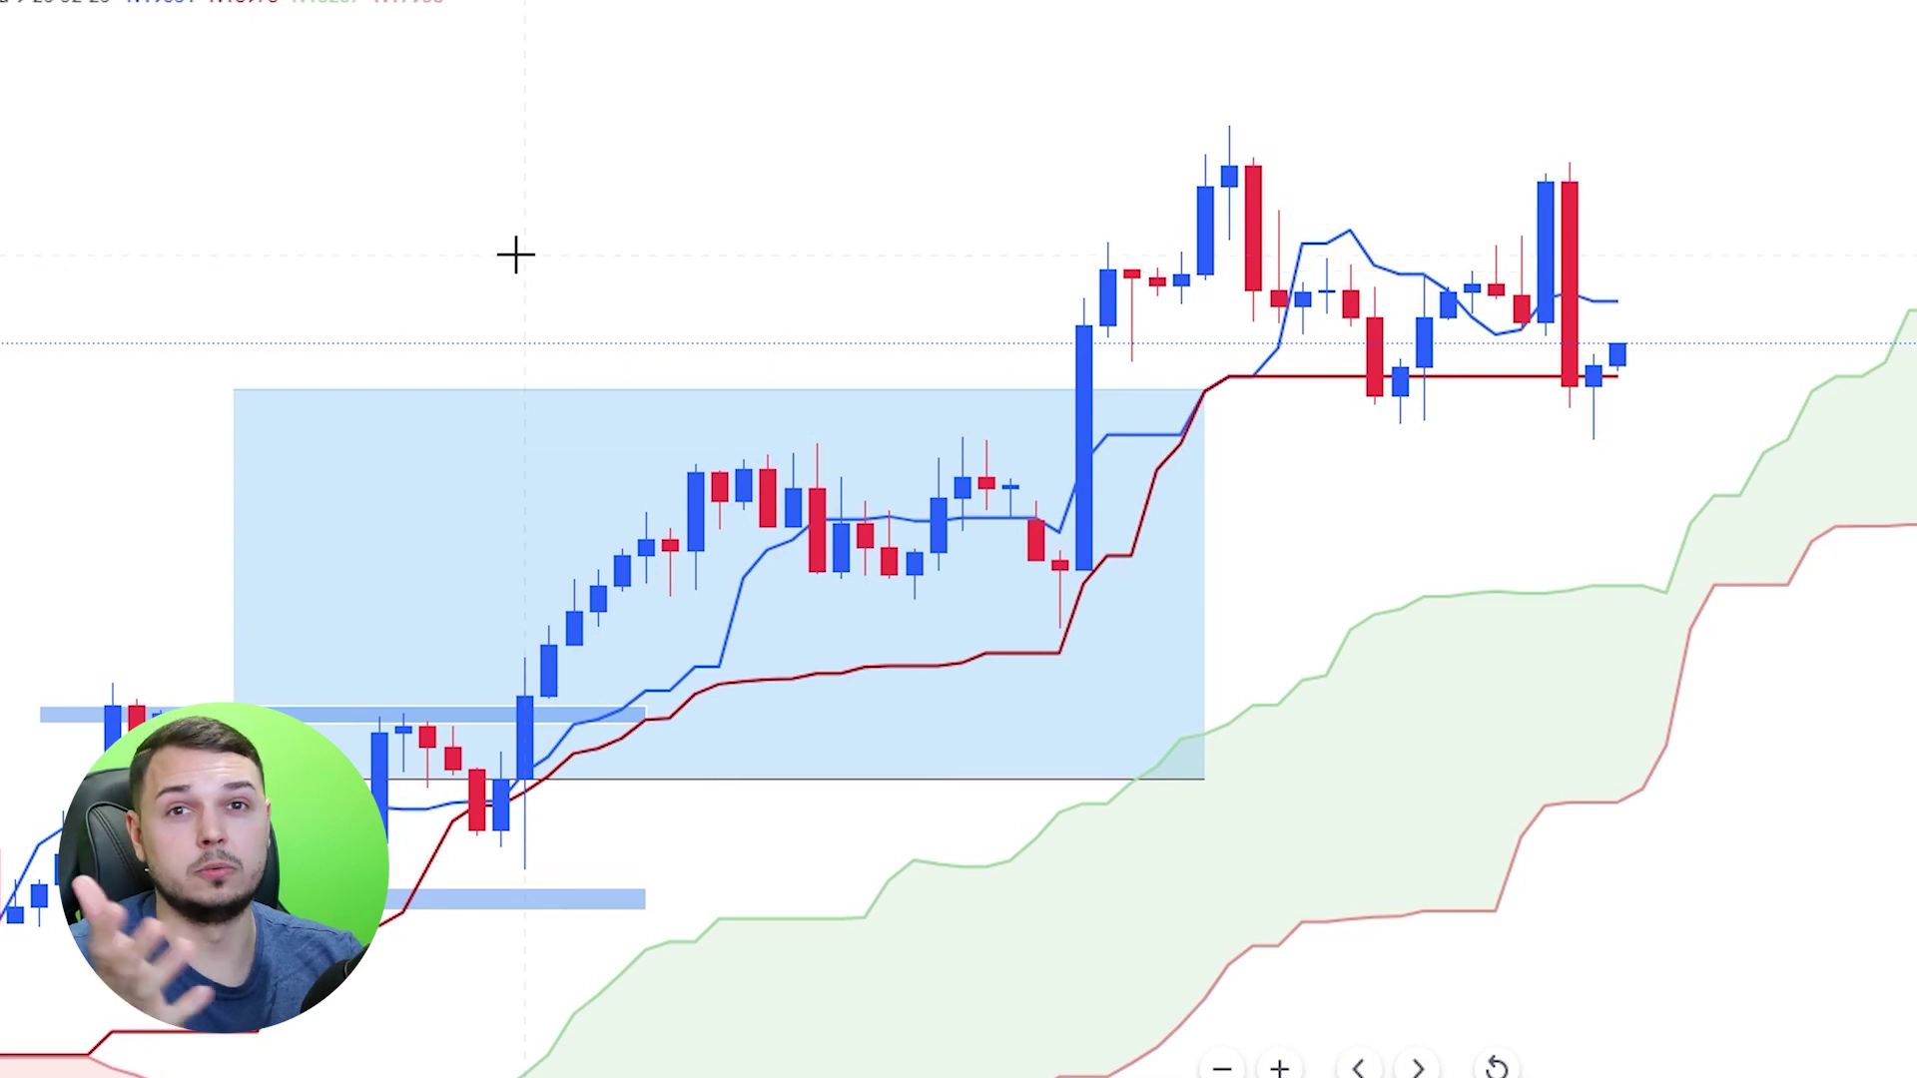
click(686, 769)
click(394, 140)
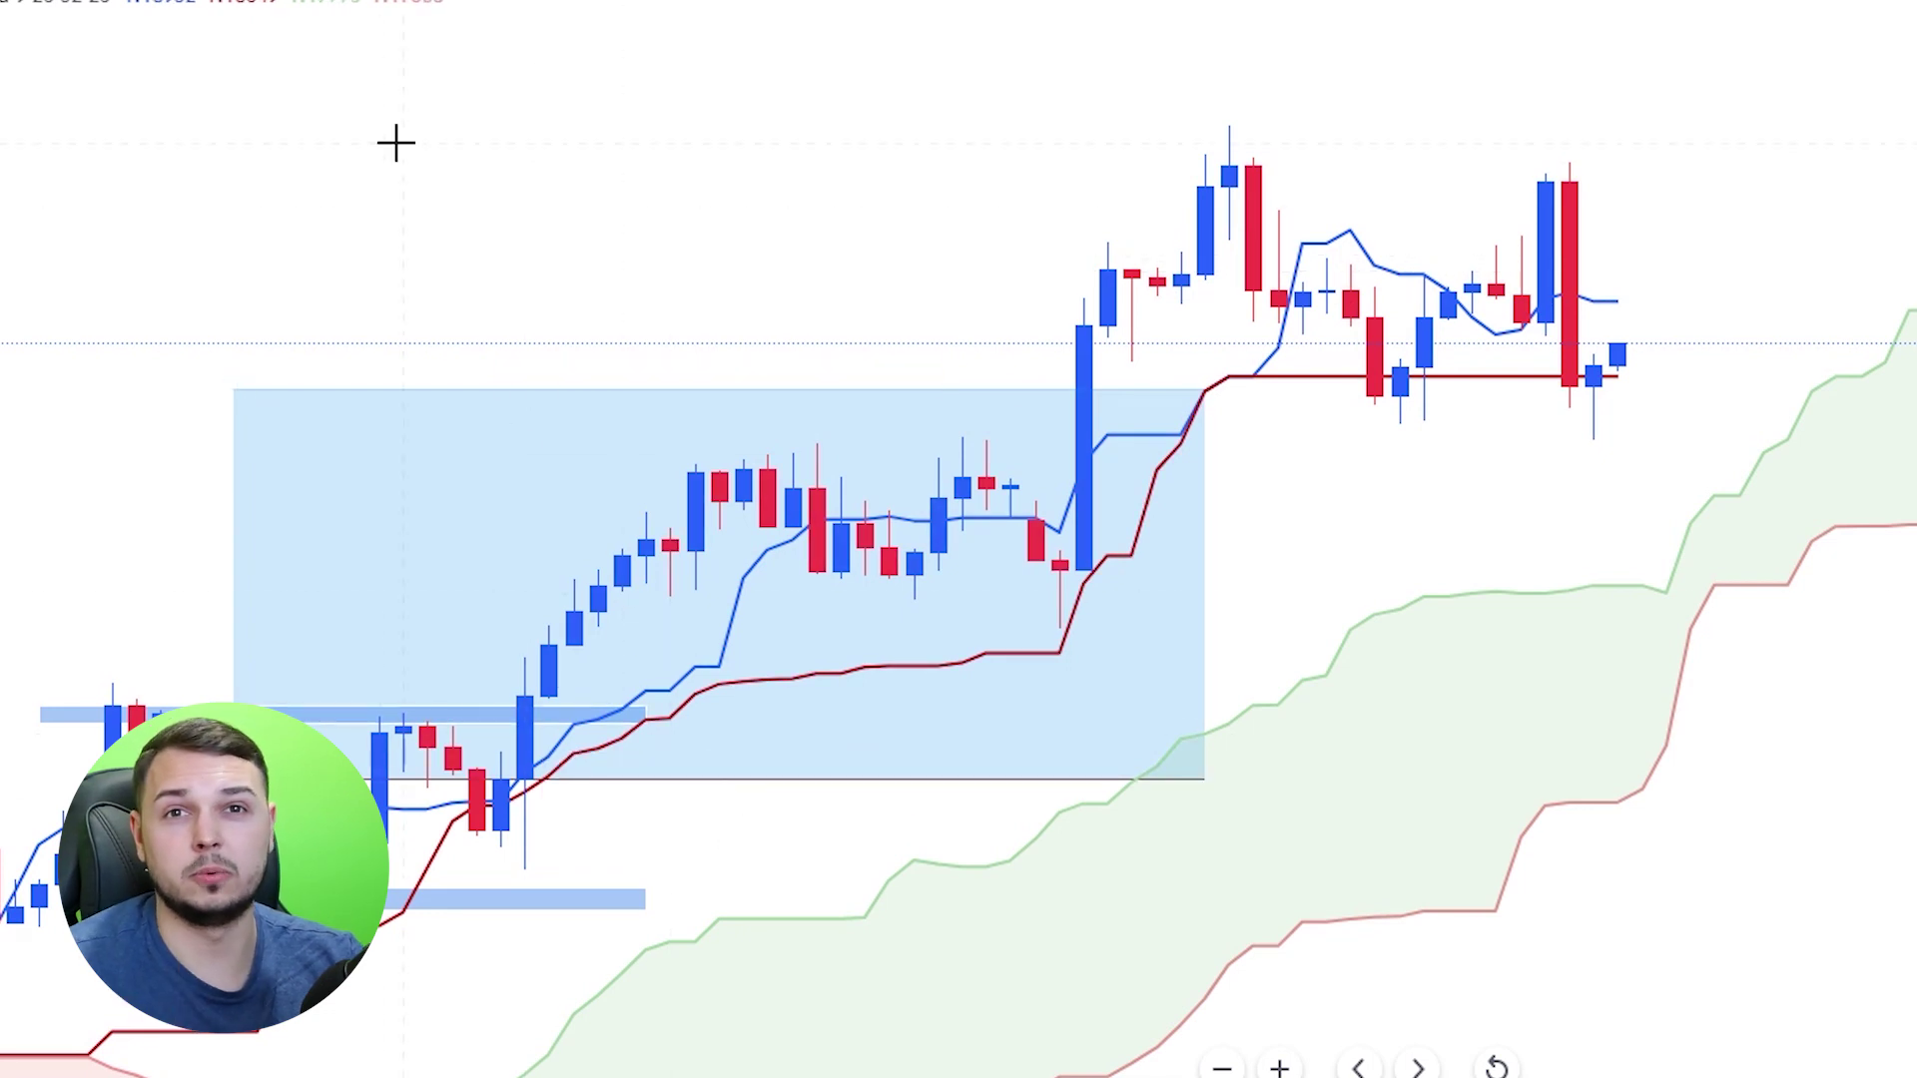
- Outline the 14–19 April consolidation with brush lines and a zigzag, and undo the breakout stroke drawn from it
drag(394, 140, 470, 165)
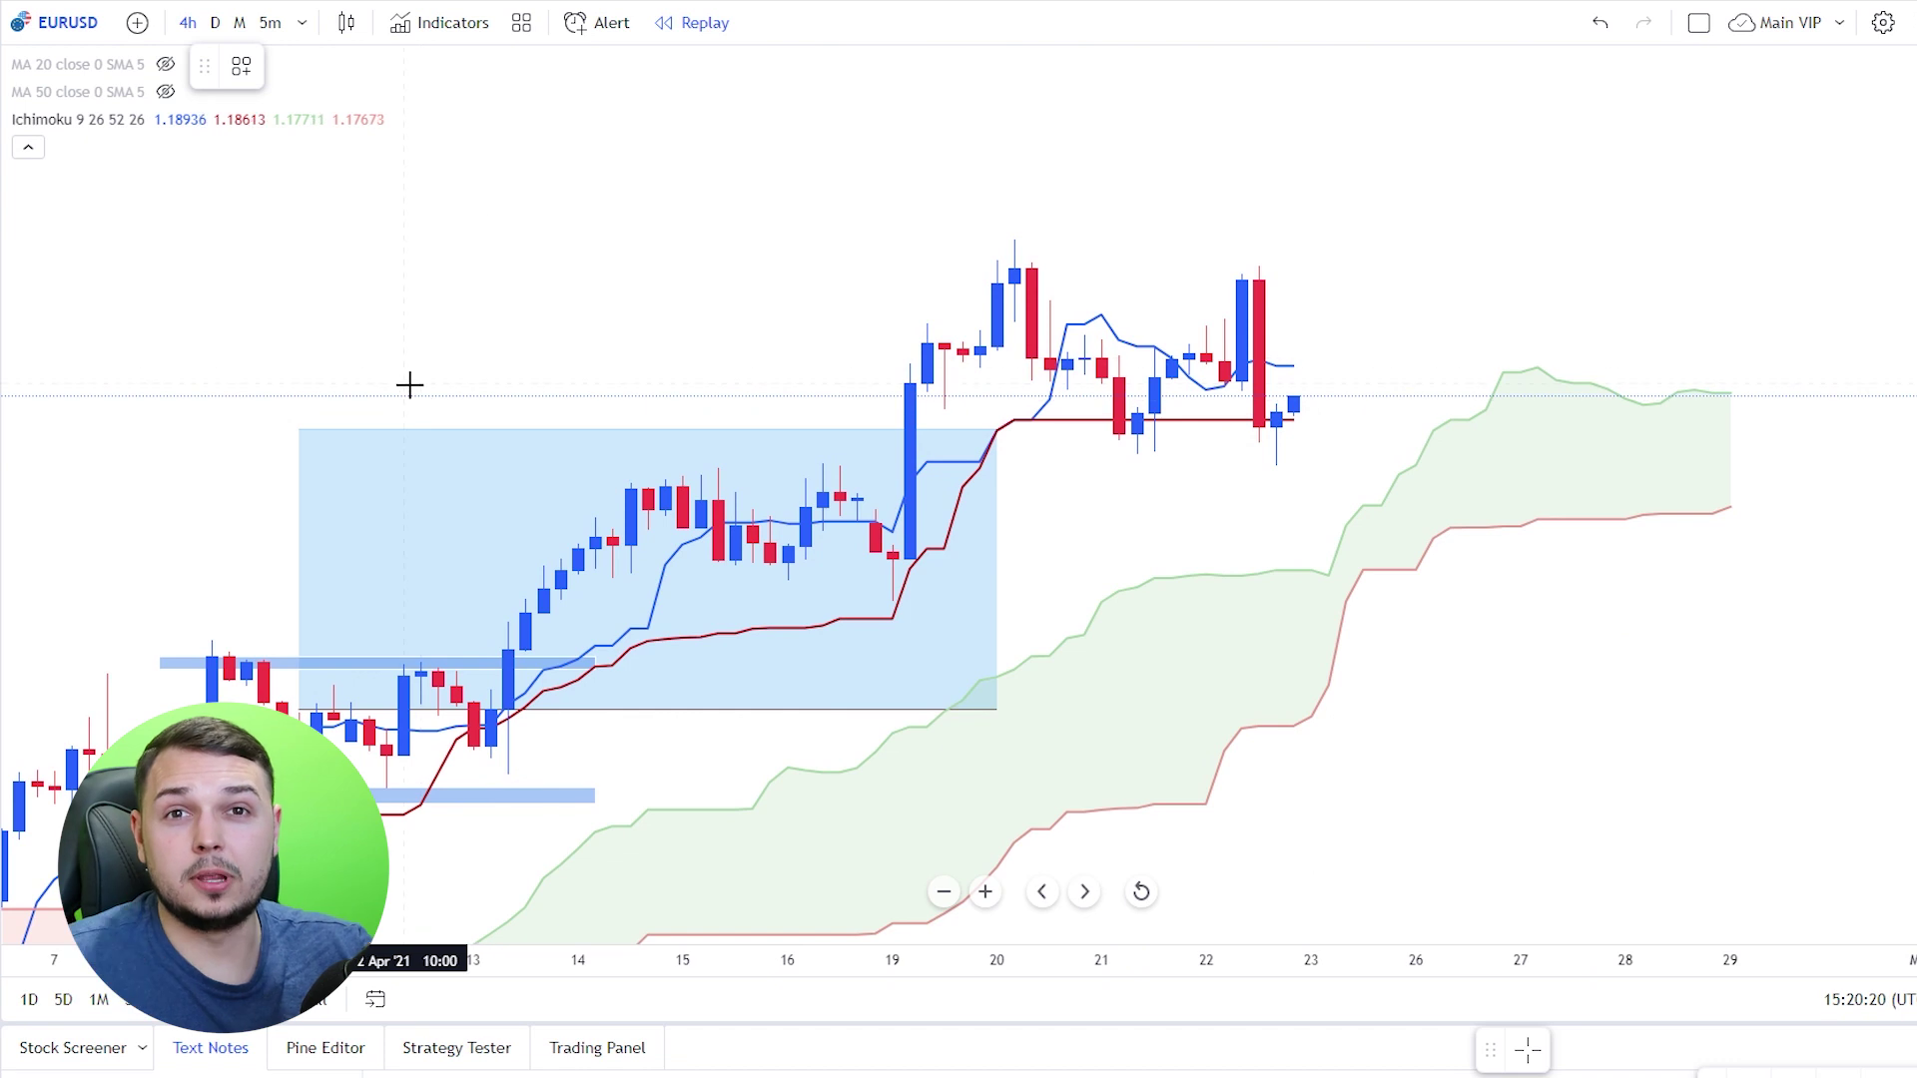
drag(616, 486, 1151, 466)
key(Delete)
drag(600, 490, 1014, 481)
mouse_move(574, 585)
mouse_down()
mouse_move(1033, 554)
mouse_move(627, 547)
mouse_move(855, 509)
mouse_move(896, 572)
mouse_move(1101, 129)
mouse_up()
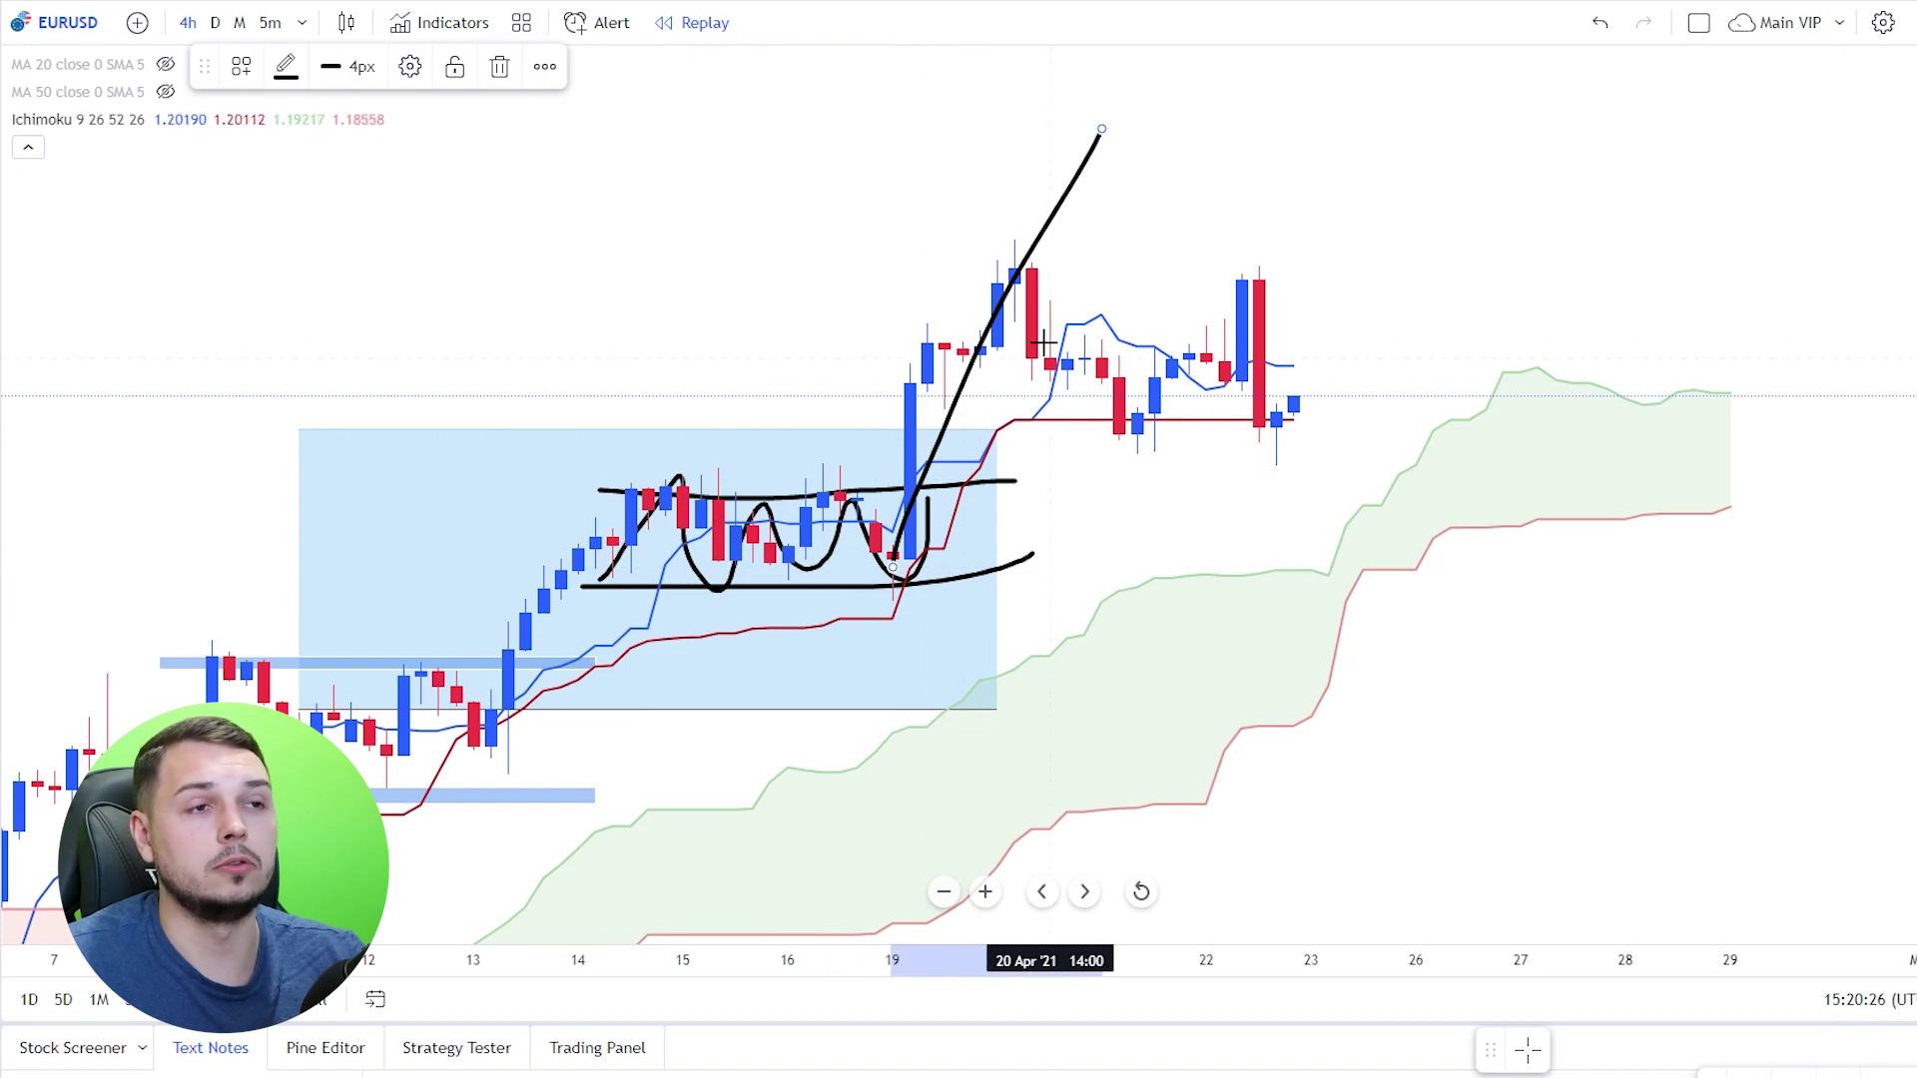
key(ctrl+z)
- Outline the 19–22 April range with upper and lower brush lines and inner swings, and undo all brush strokes
drag(929, 256, 1557, 211)
drag(931, 416, 1573, 416)
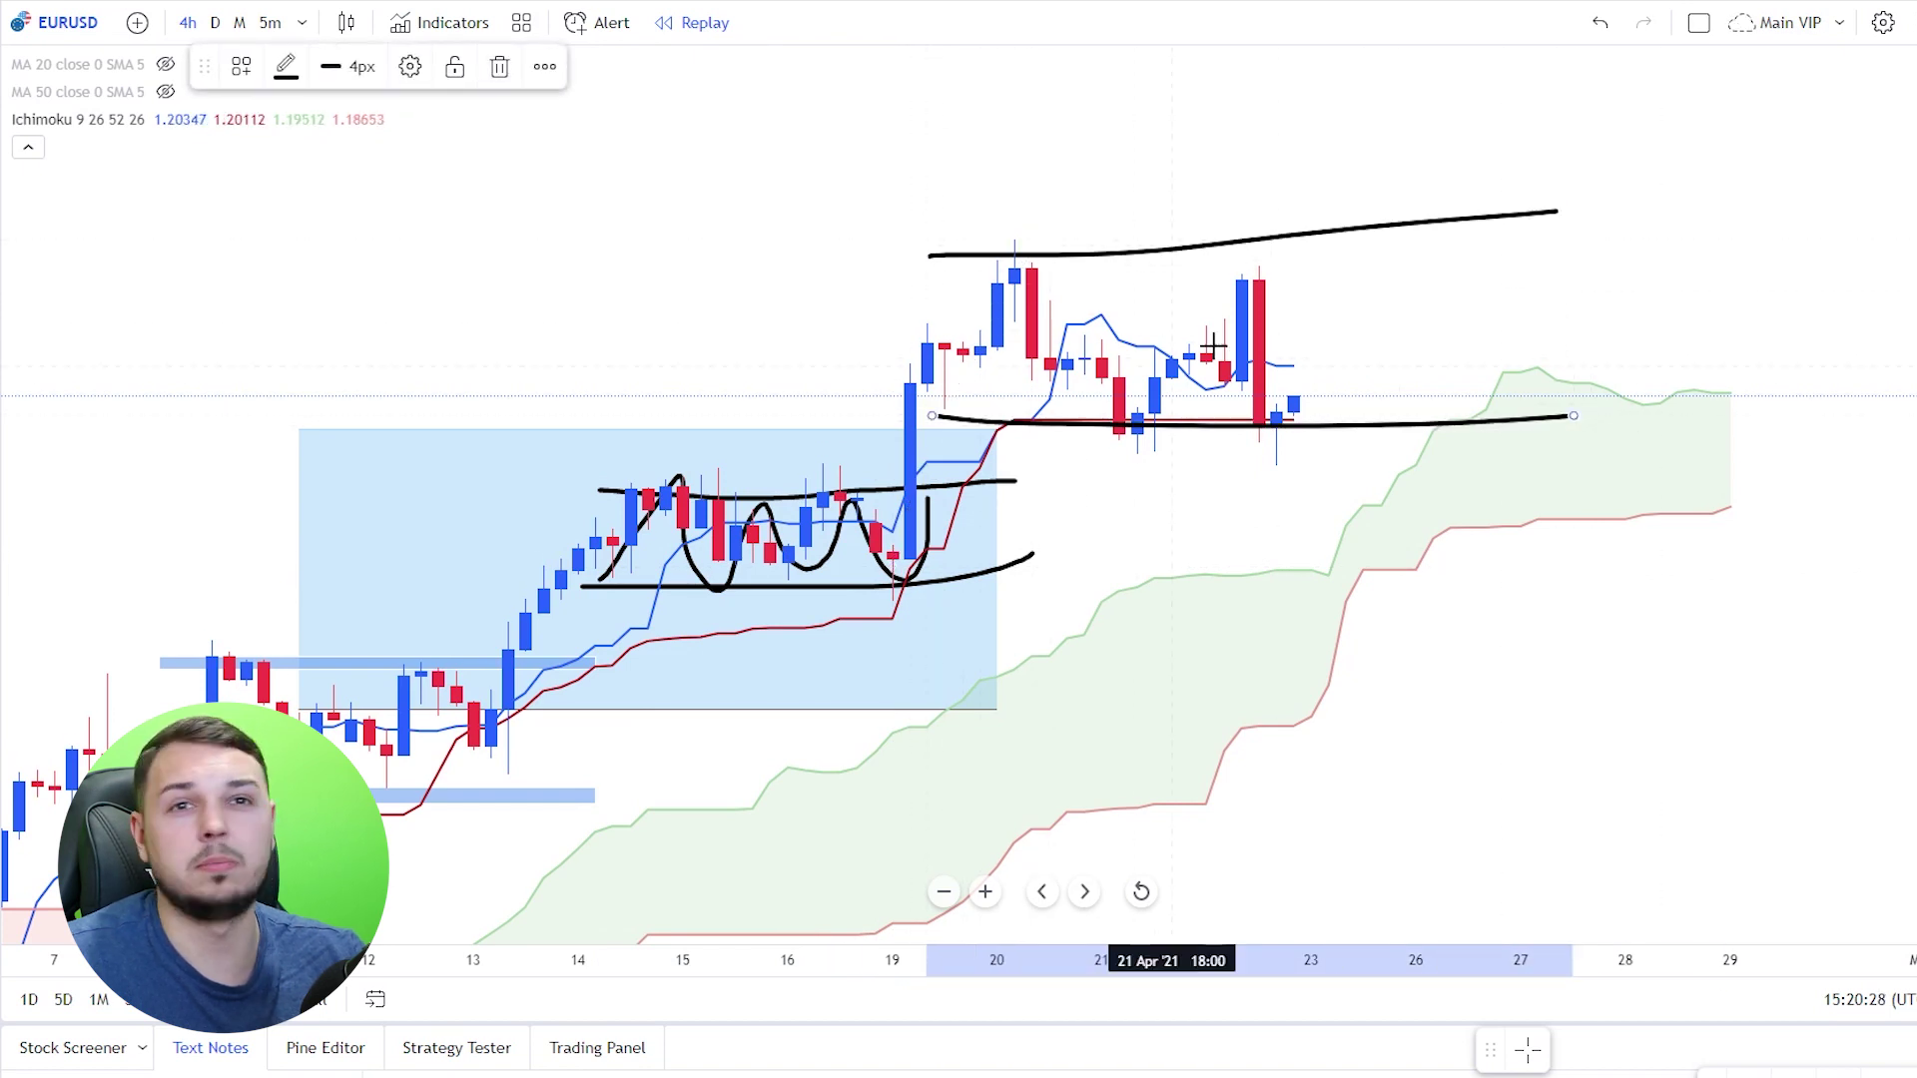
drag(910, 411, 858, 544)
mouse_move(972, 294)
mouse_down()
mouse_move(1138, 379)
mouse_move(1293, 419)
mouse_up()
key(ctrl+z)
key(ctrl+z)
key(ctrl+z)
key(ctrl+z)
key(ctrl+z)
key(ctrl+z)
key(ctrl+z)
key(ctrl+z)
key(ctrl+z)
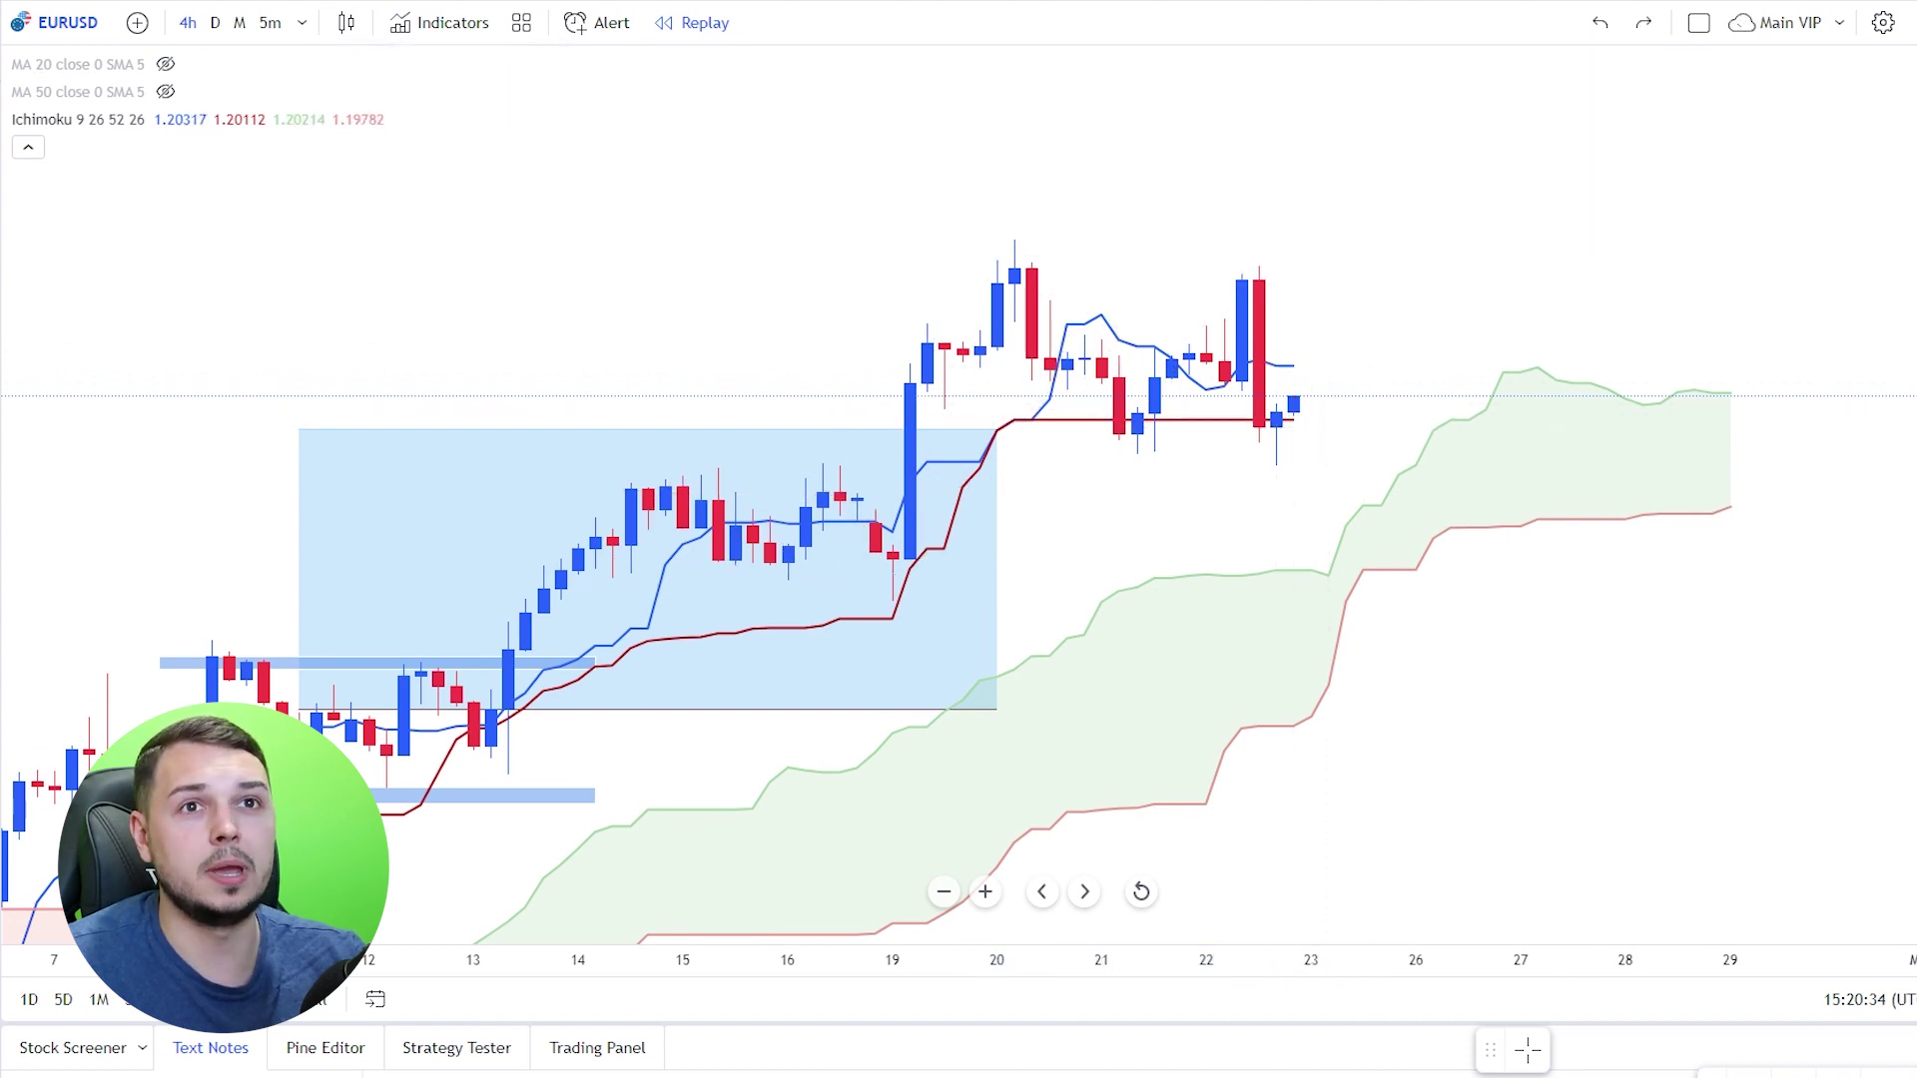
- Advance the replay past the 22 April pullback and draw a brush line across the 20 and 22 April highs
drag(651, 212, 553, 275)
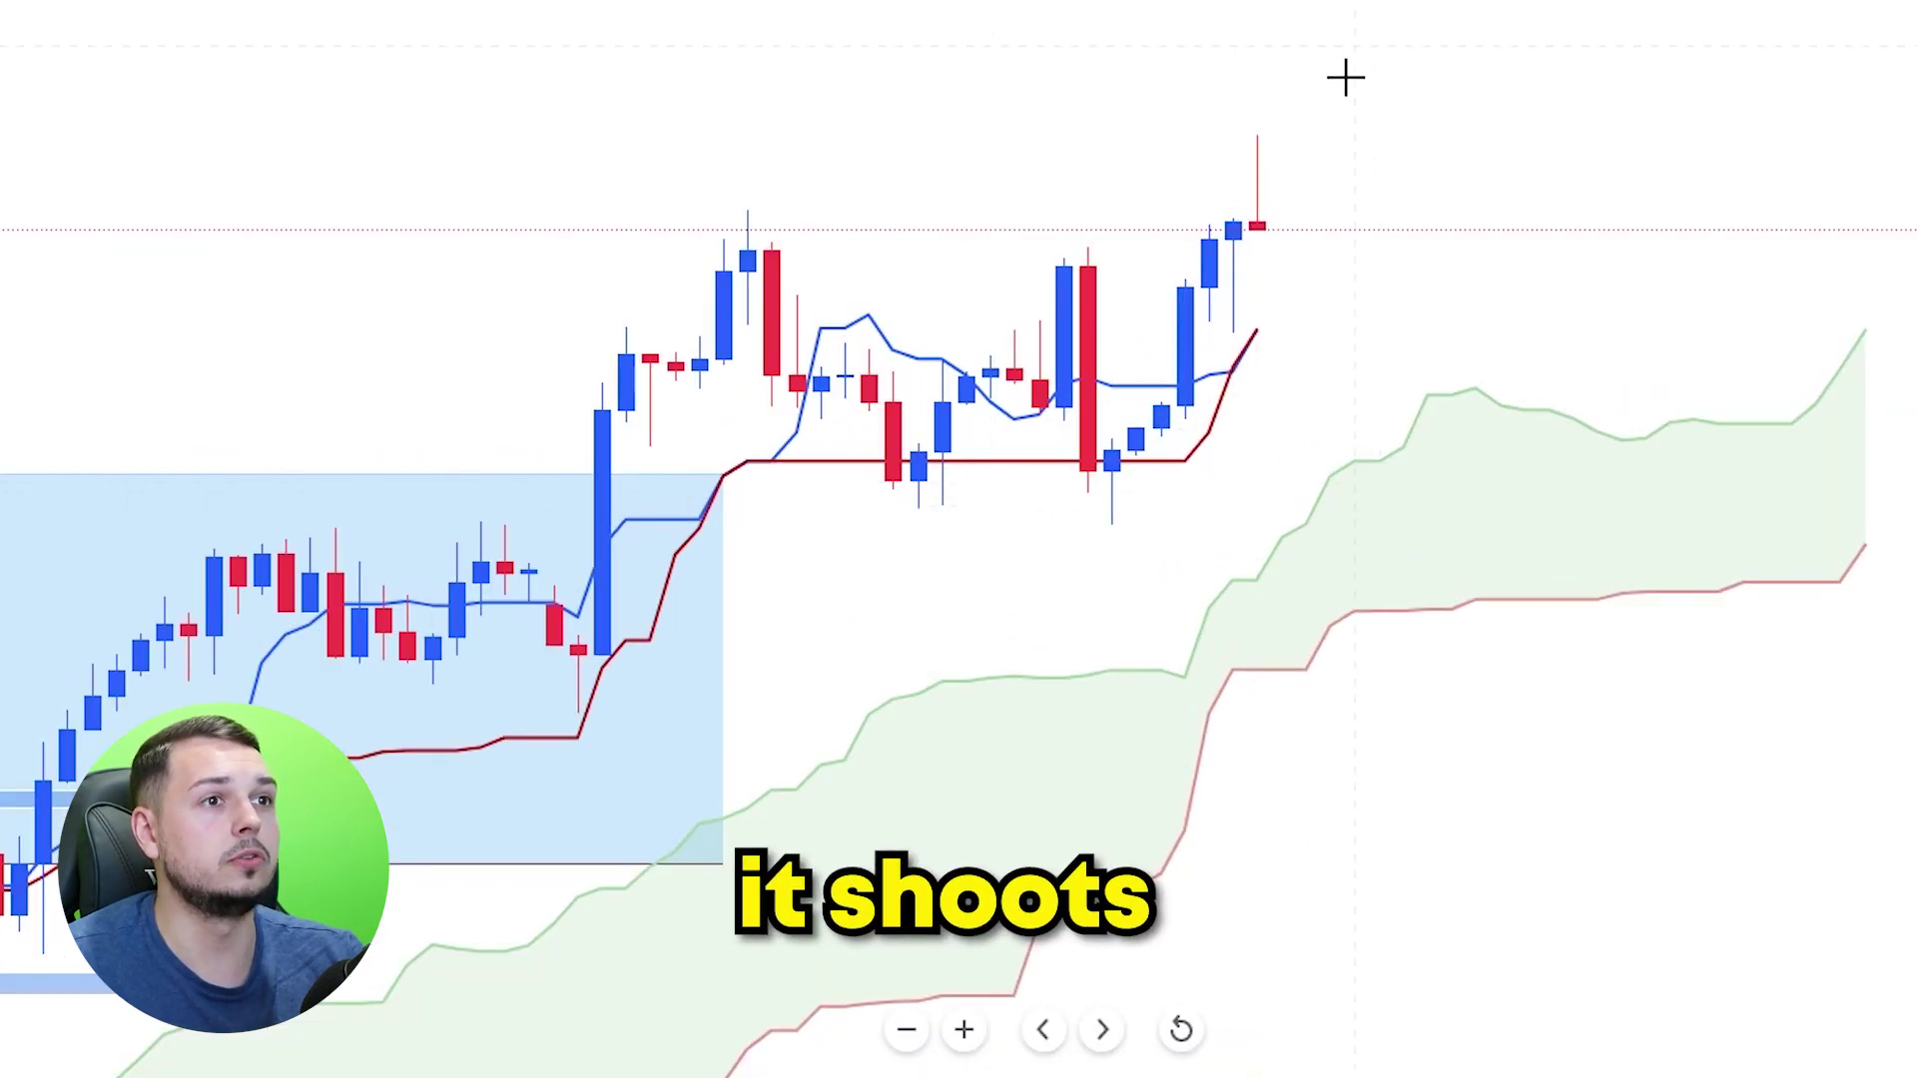
drag(1346, 428, 1361, 457)
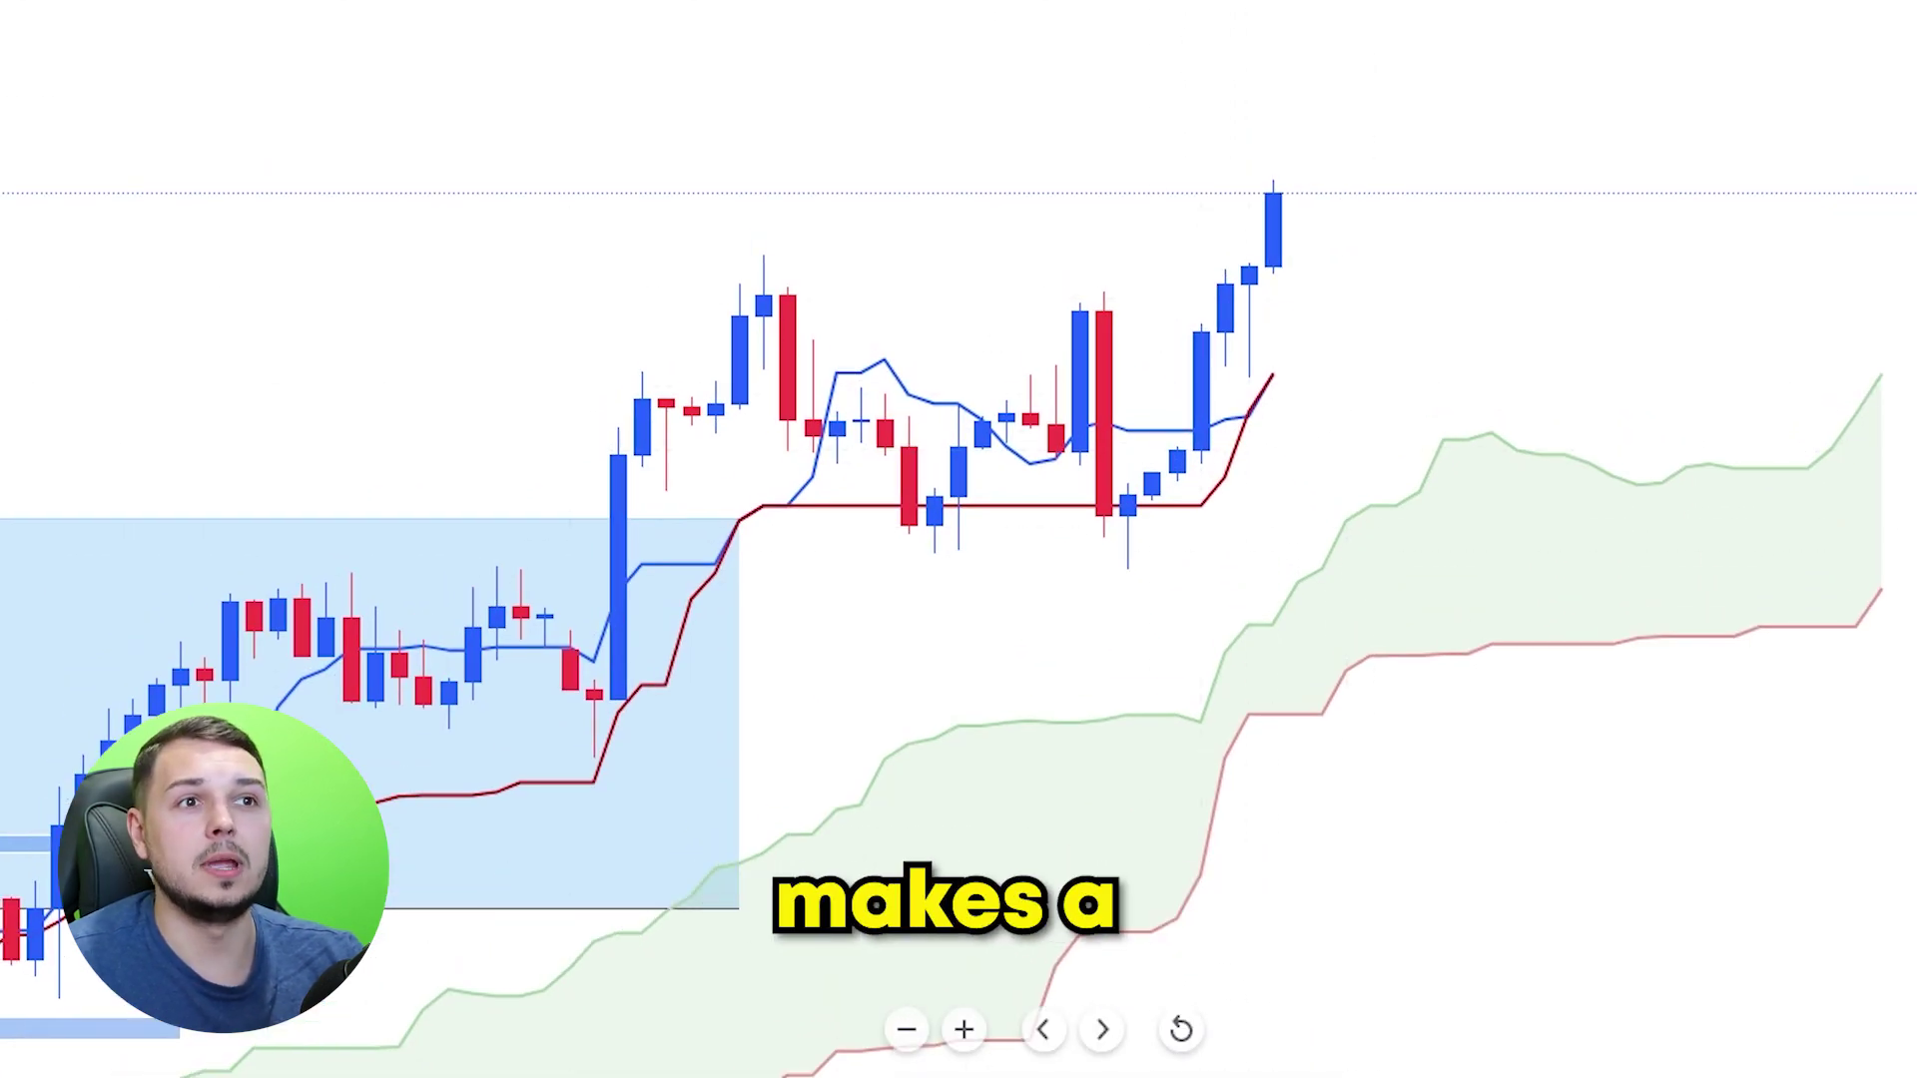
click(719, 298)
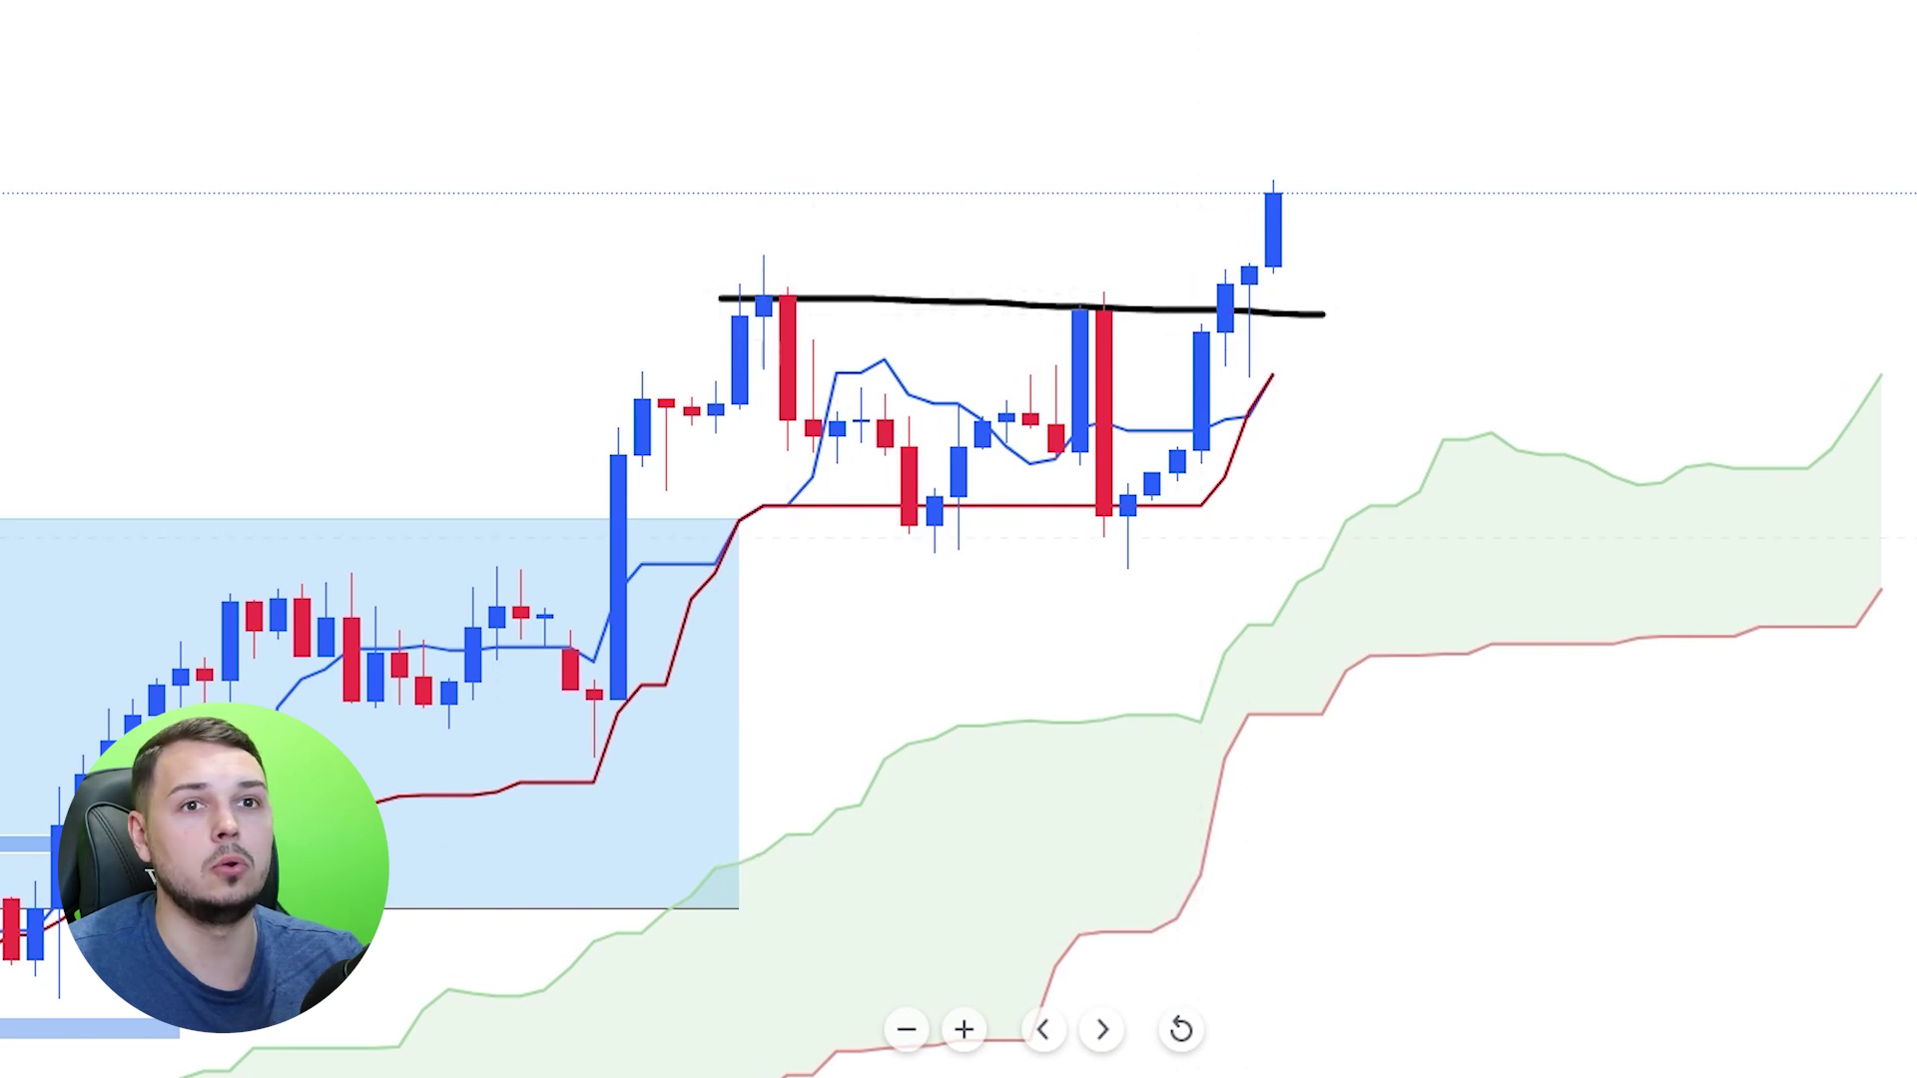
- Place a long position at the 23 April breakout with a 0.00477 target and stop, and extend it forward in time
click(1178, 279)
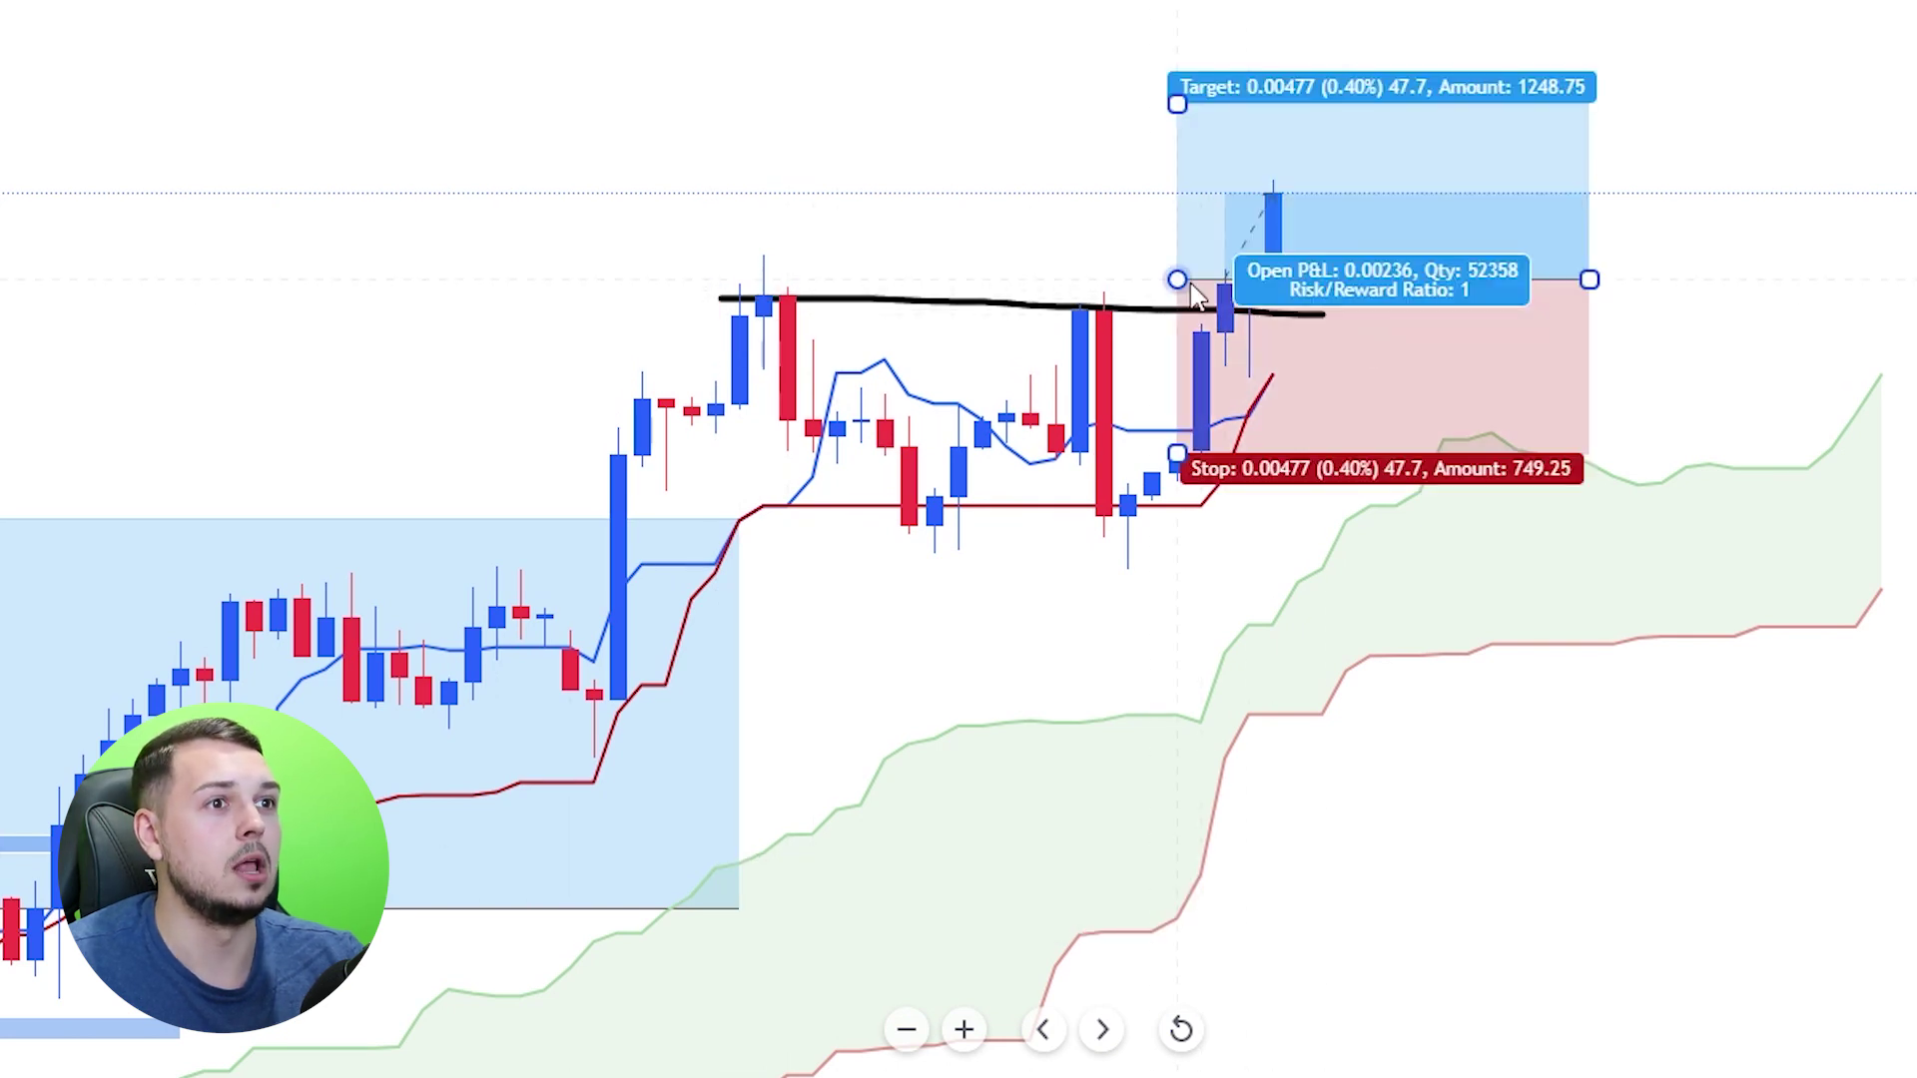
drag(1589, 280, 1911, 280)
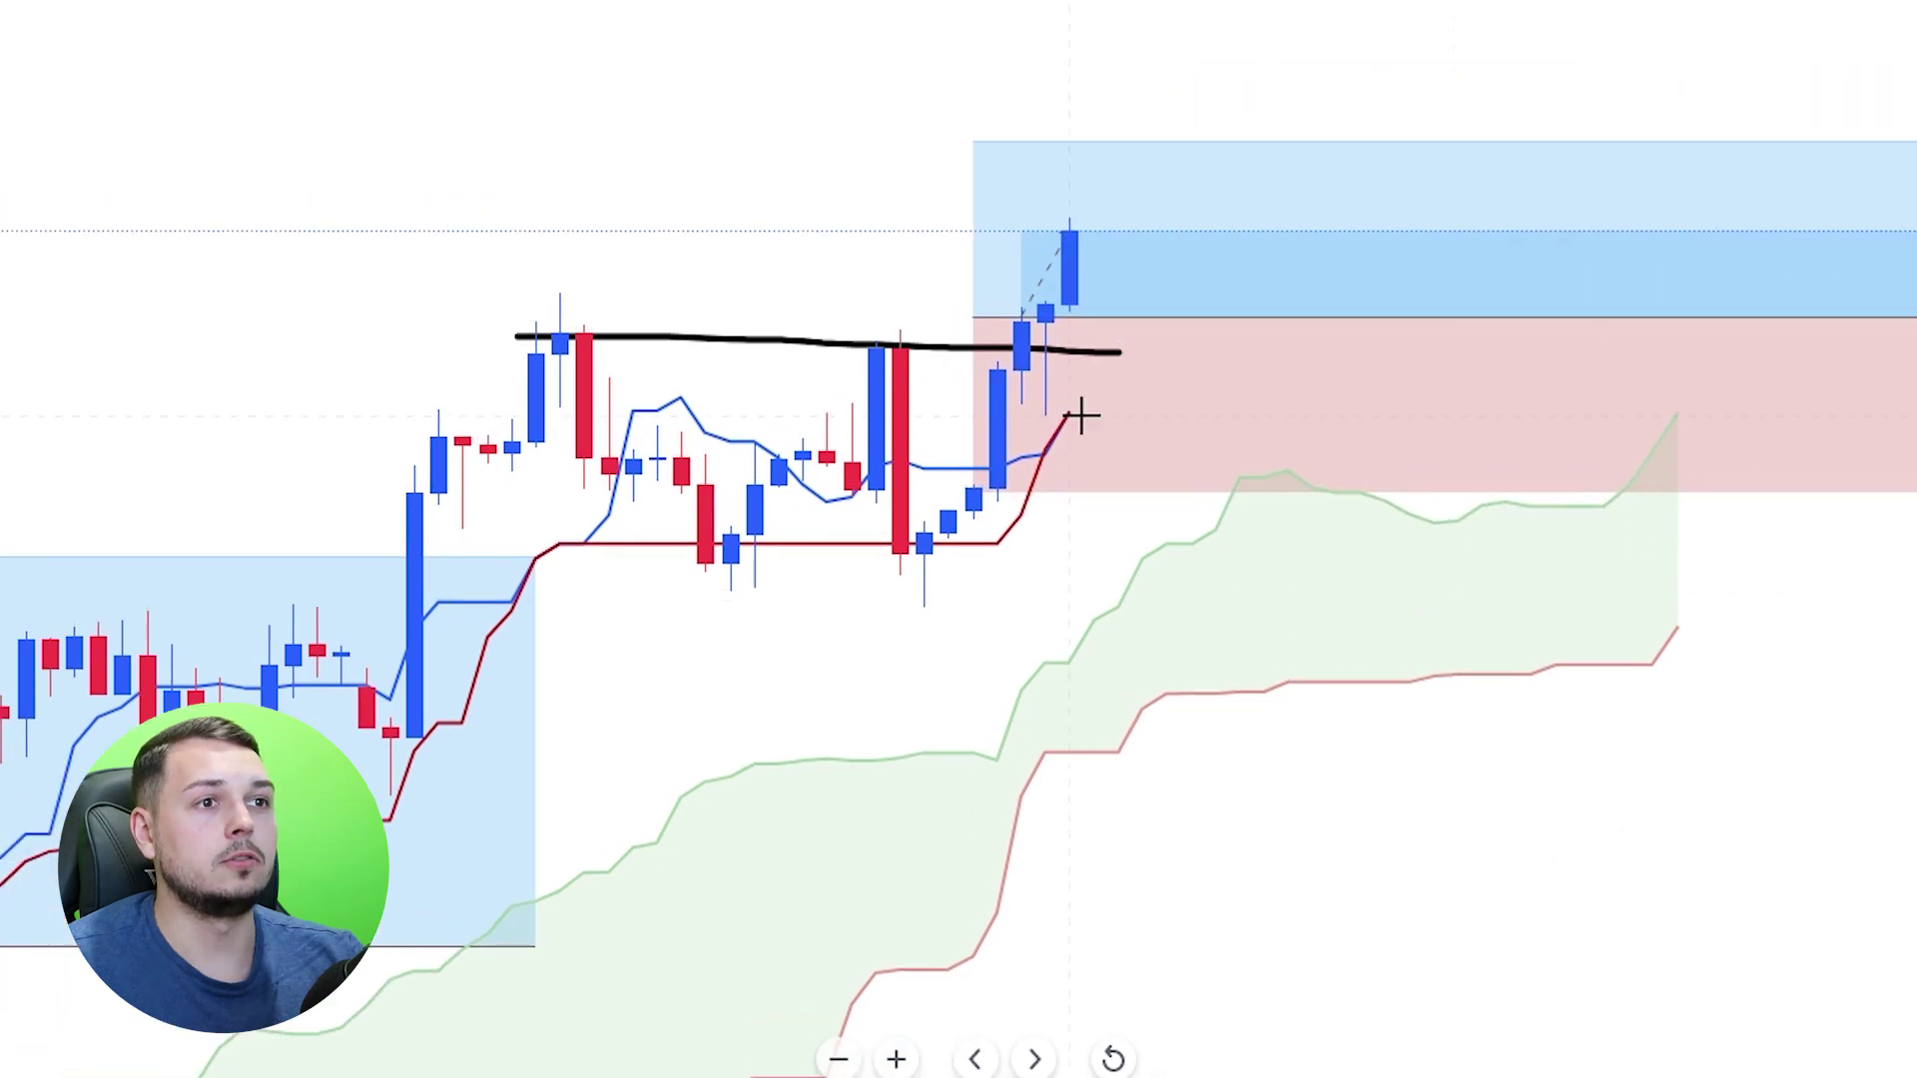
- Circle the Ichimoku cloud beneath and ahead of the breakout with the brush, and delete the stroke
mouse_move(1090, 400)
mouse_down()
mouse_move(1050, 404)
mouse_move(1096, 462)
mouse_up()
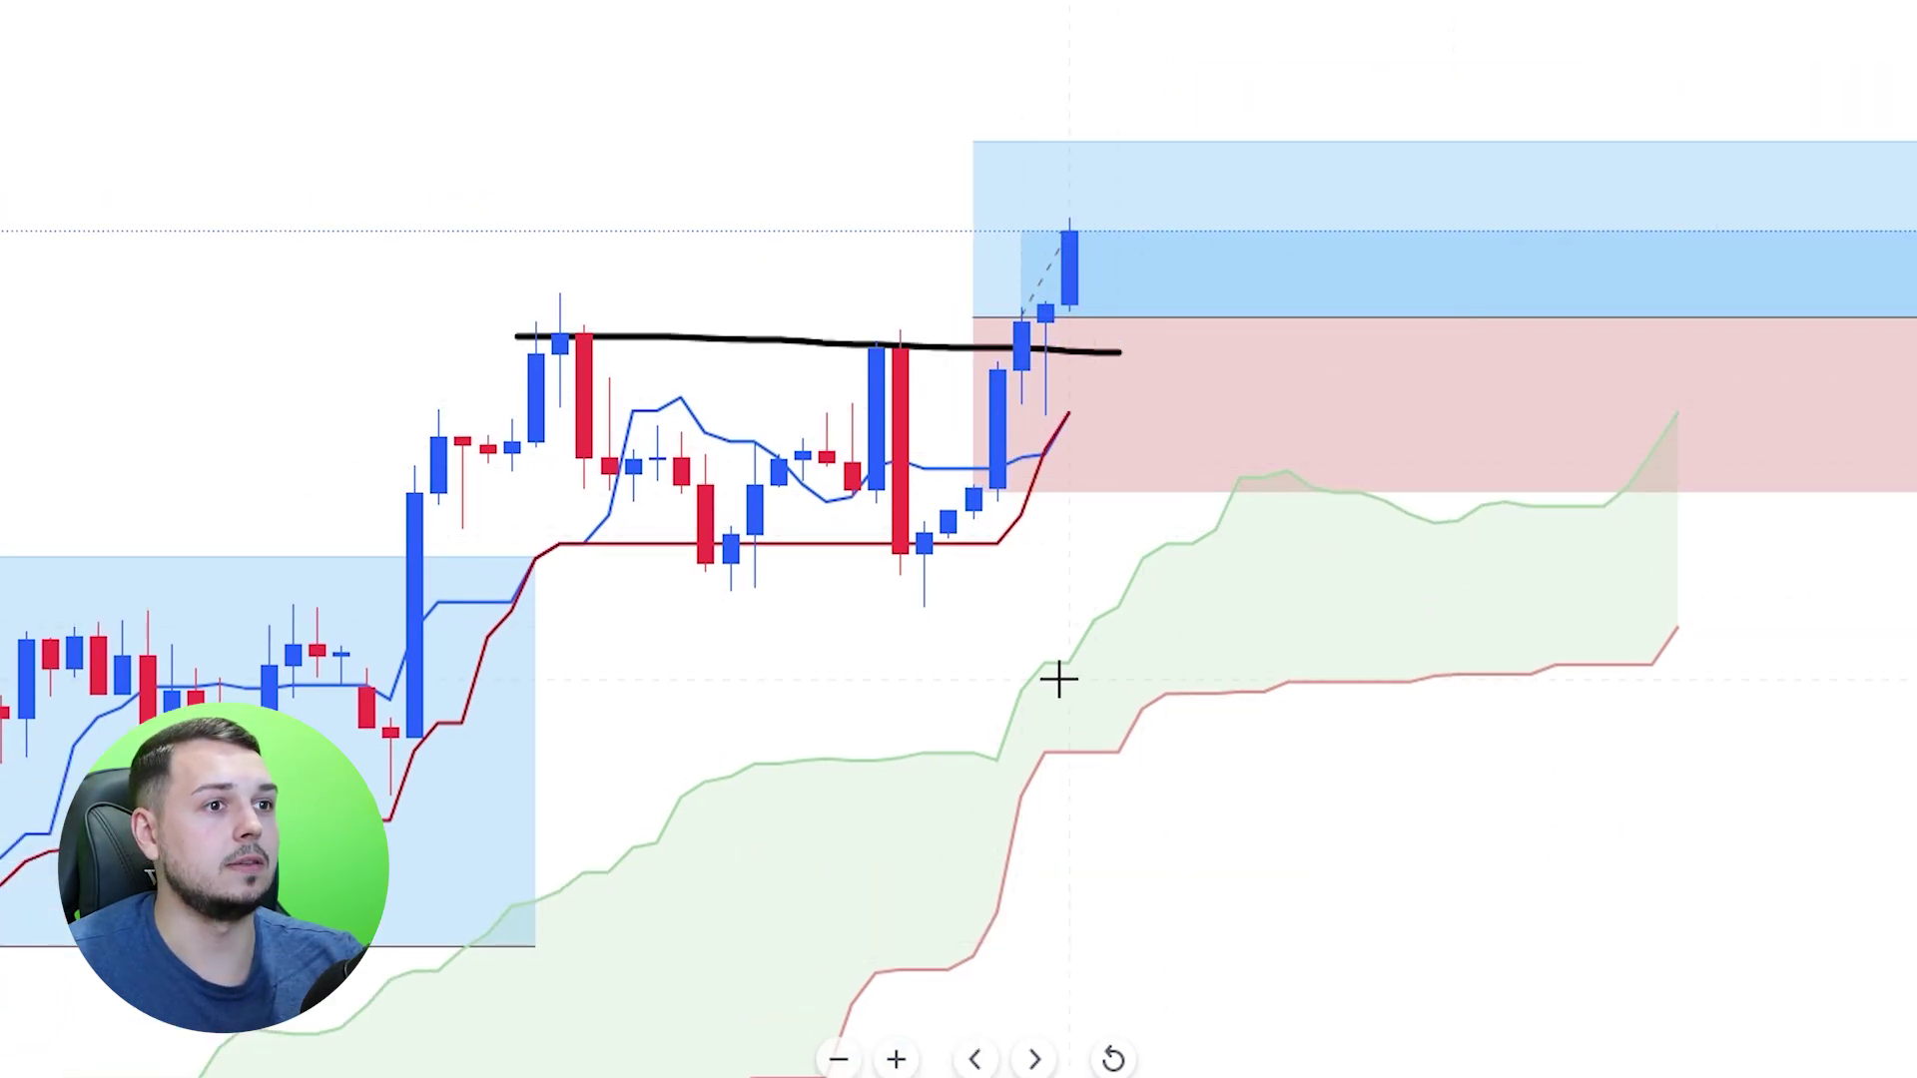
drag(1045, 639, 1534, 412)
mouse_move(1653, 409)
mouse_down()
mouse_move(685, 1009)
mouse_move(1240, 406)
mouse_up()
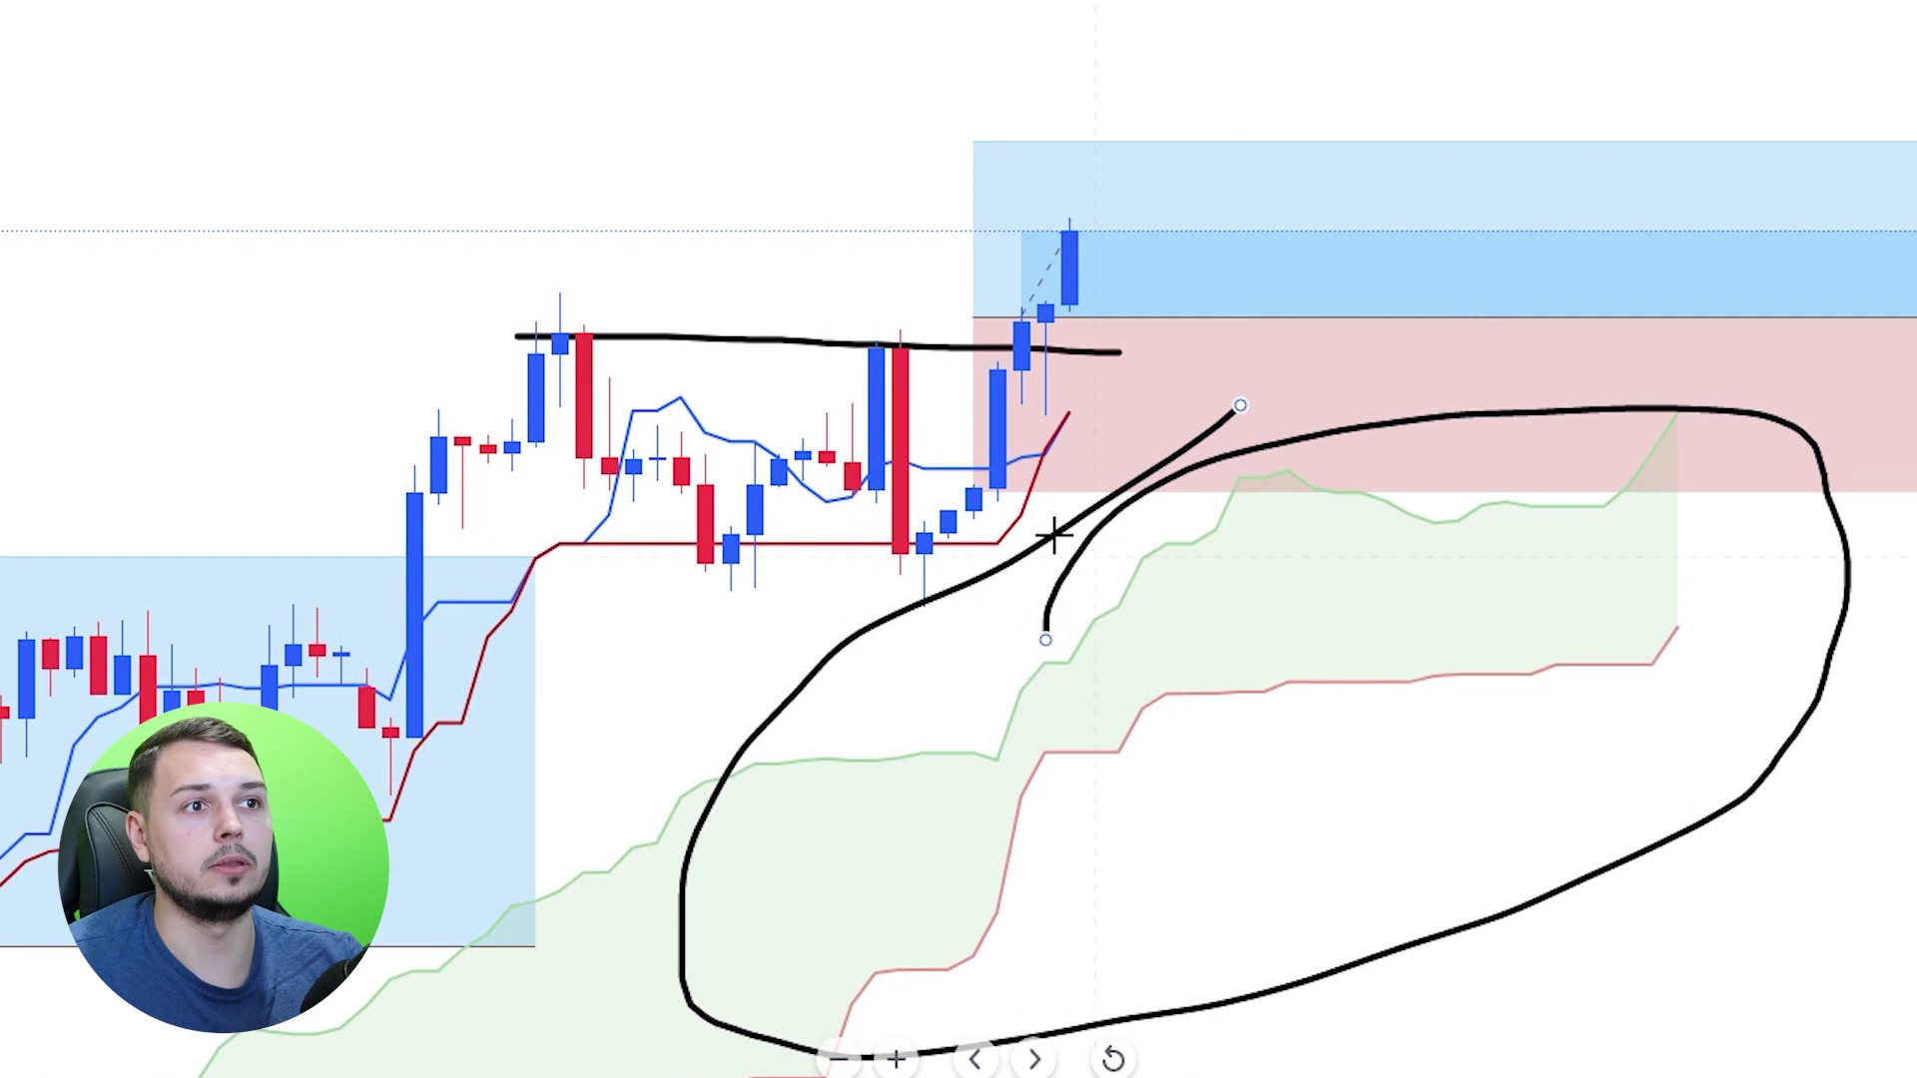
key(Delete)
- Advance the replay to 29 April, brush a line along the base line under the 27 April lows, and undo the brush marking
drag(140, 143, 105, 269)
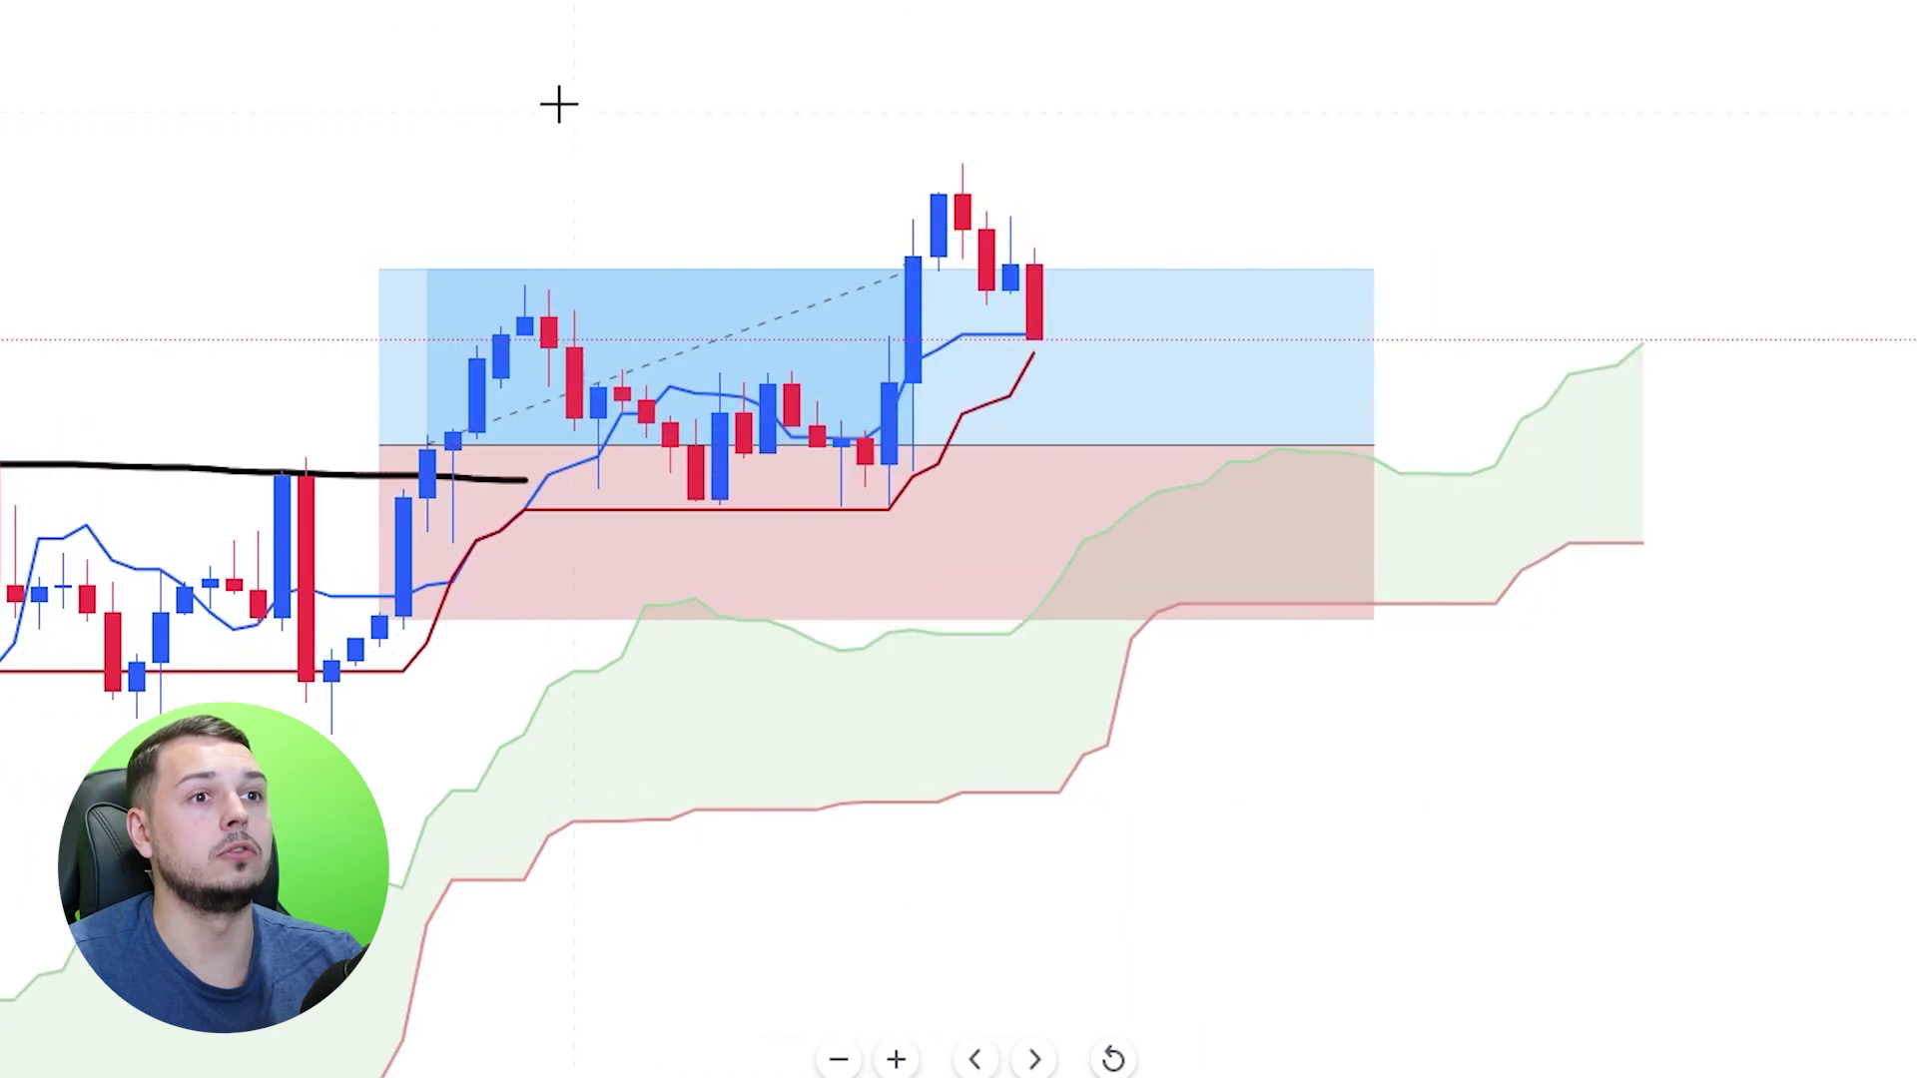
drag(568, 119, 599, 151)
drag(923, 8, 980, 29)
drag(684, 548, 967, 538)
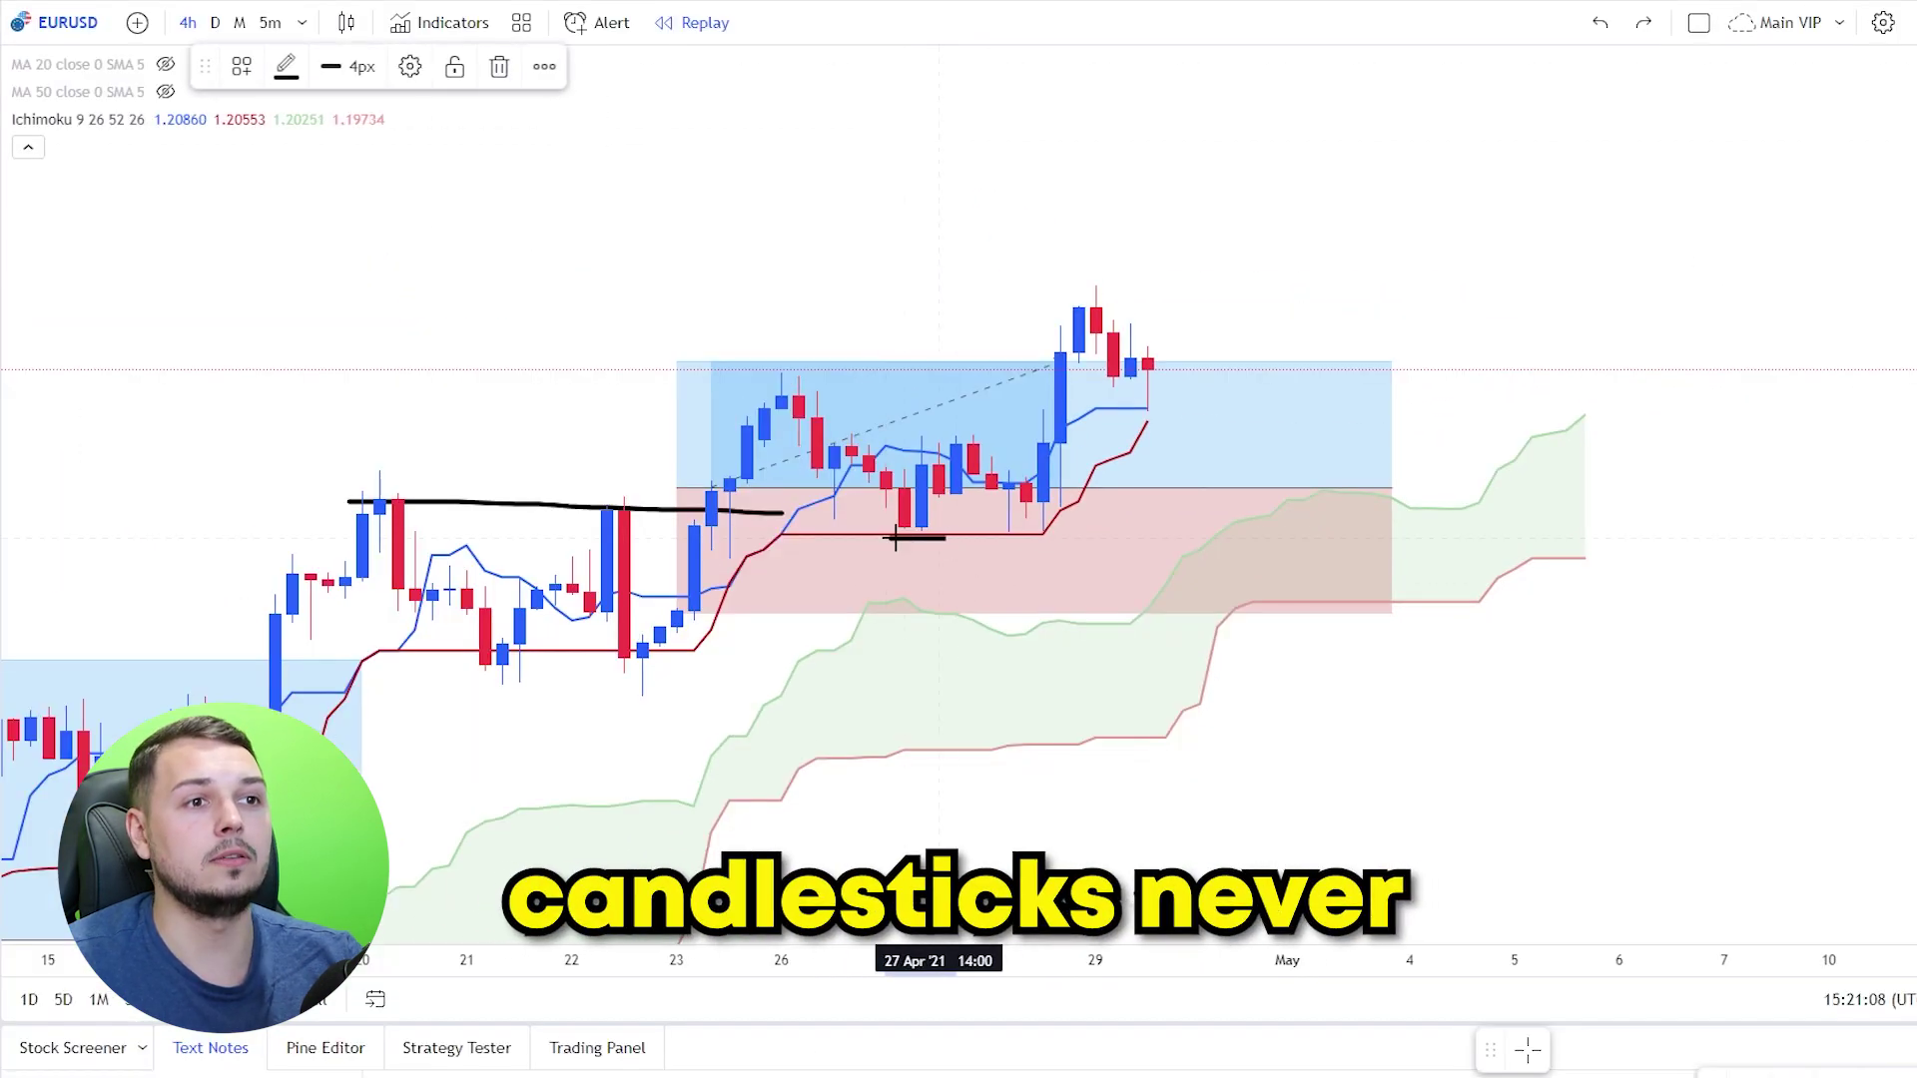
key(ctrl+z)
key(ctrl+z)
- Trace the conversion line and base line from 27 to 29 April with two brush strokes, and undo both
drag(907, 475, 1147, 355)
drag(907, 555, 1200, 417)
key(ctrl+z)
key(ctrl+z)
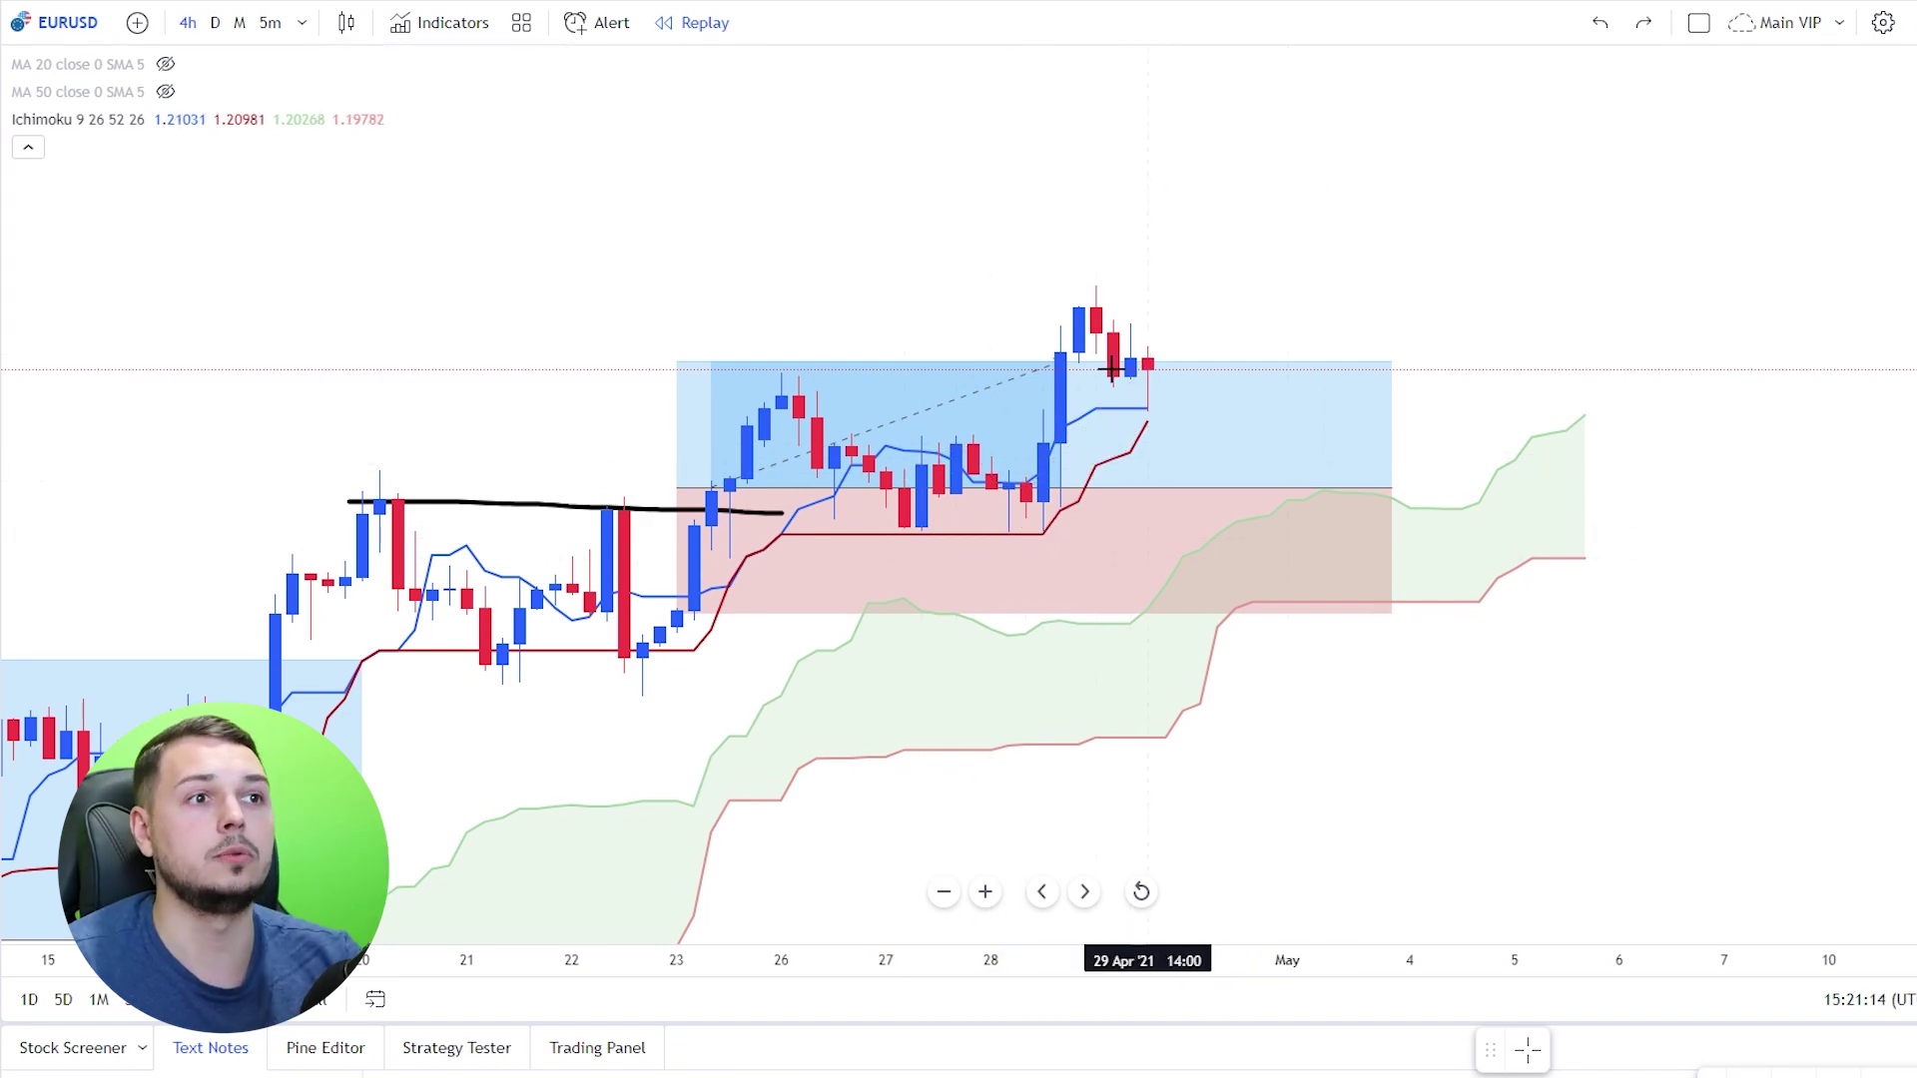
- Brush a line across the 26 April high and sketch a projected retest from it ending in an upward arrow
drag(694, 321, 685, 342)
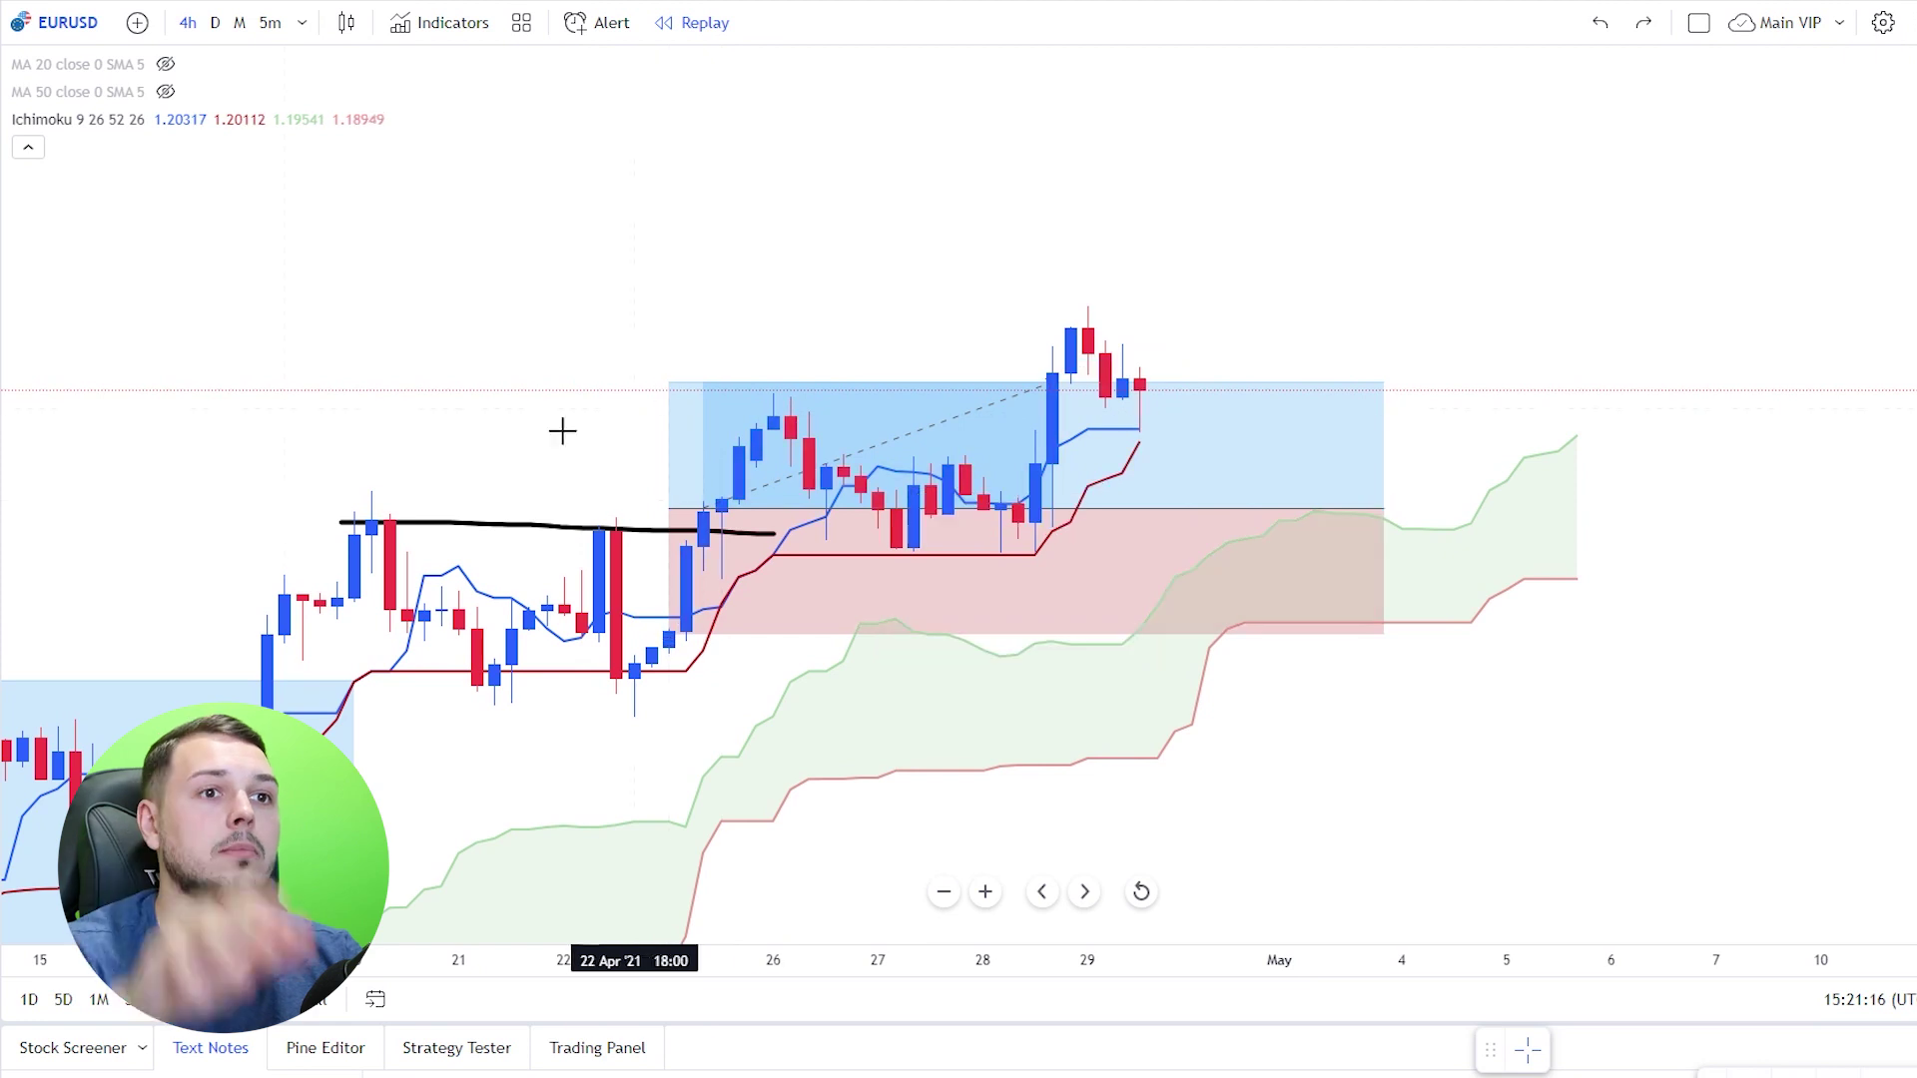
drag(705, 412, 1282, 446)
mouse_move(1041, 441)
mouse_down()
mouse_move(1106, 278)
mouse_move(1245, 204)
mouse_move(1297, 271)
mouse_up()
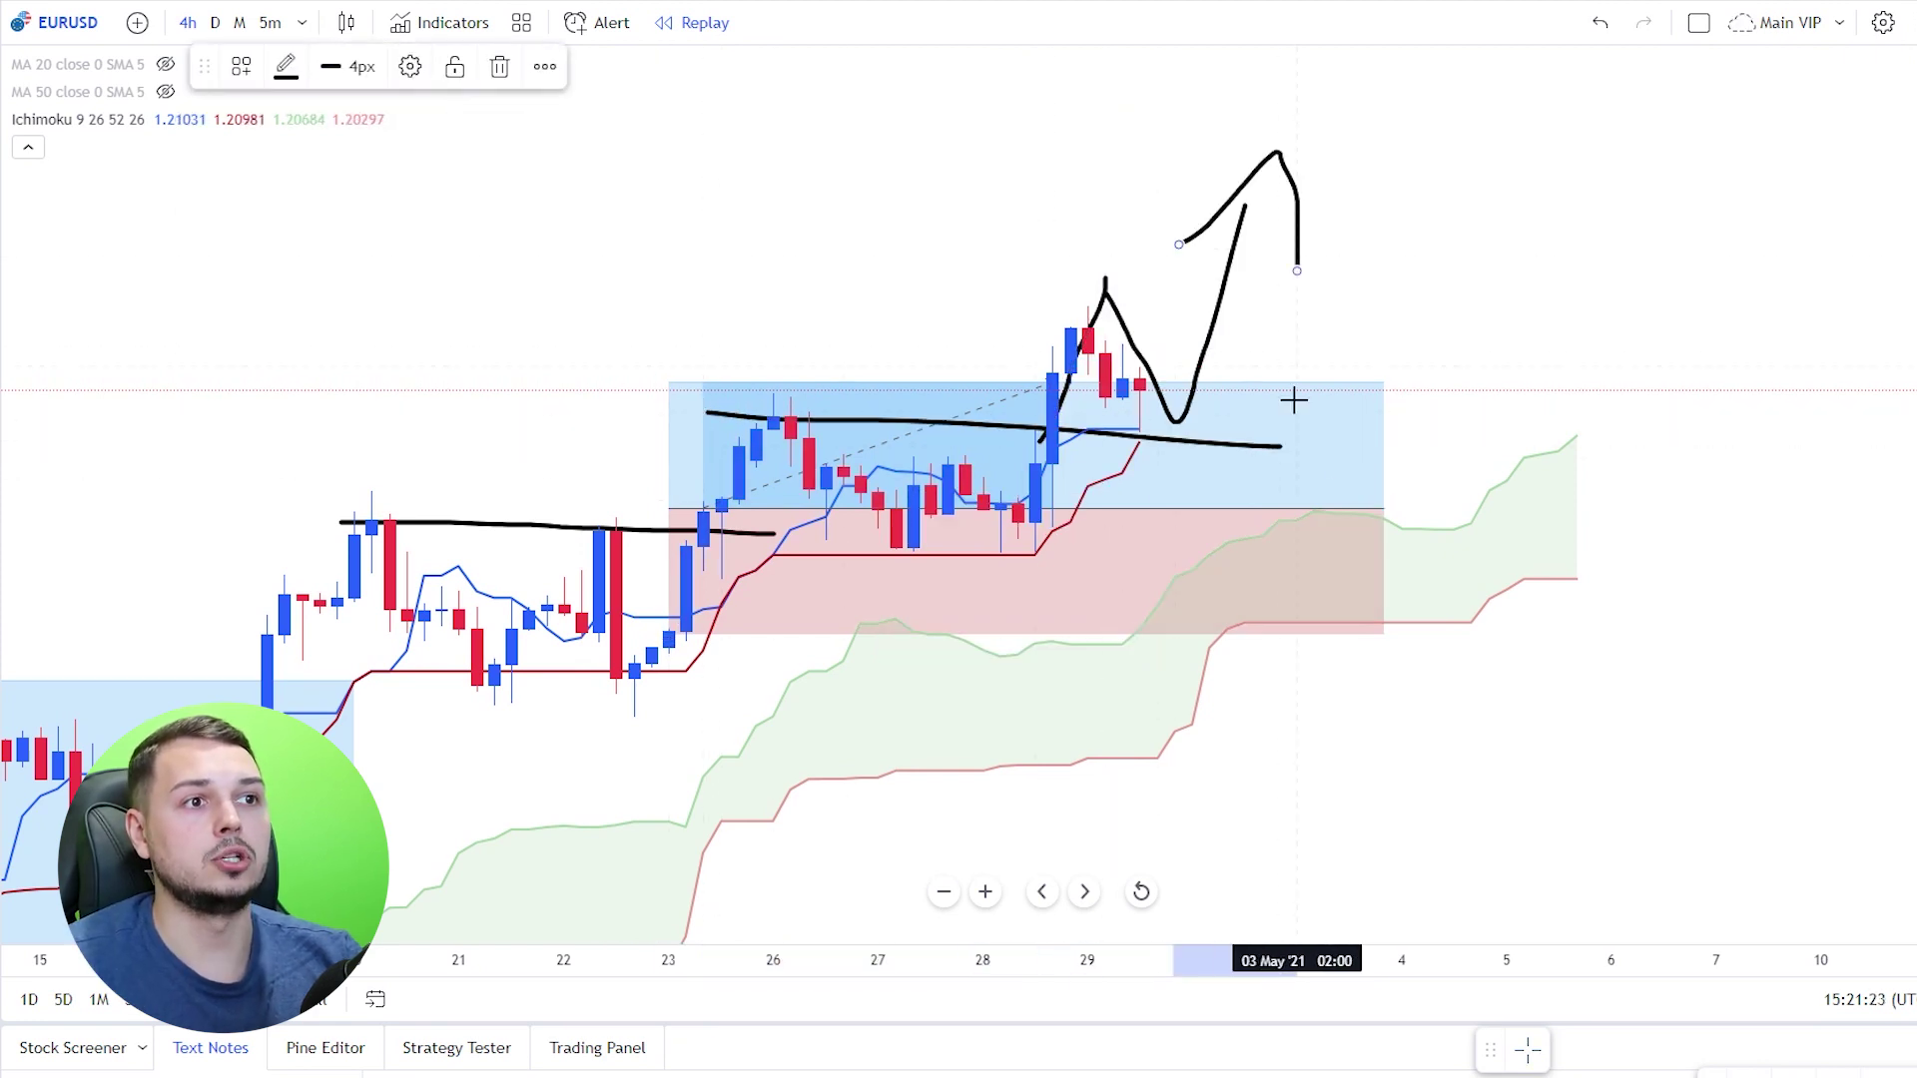
- Play the replay into early May, trace the drop from 29 April, and undo the drop, projection and 26 April level strokes
click(1794, 1073)
click(1793, 1073)
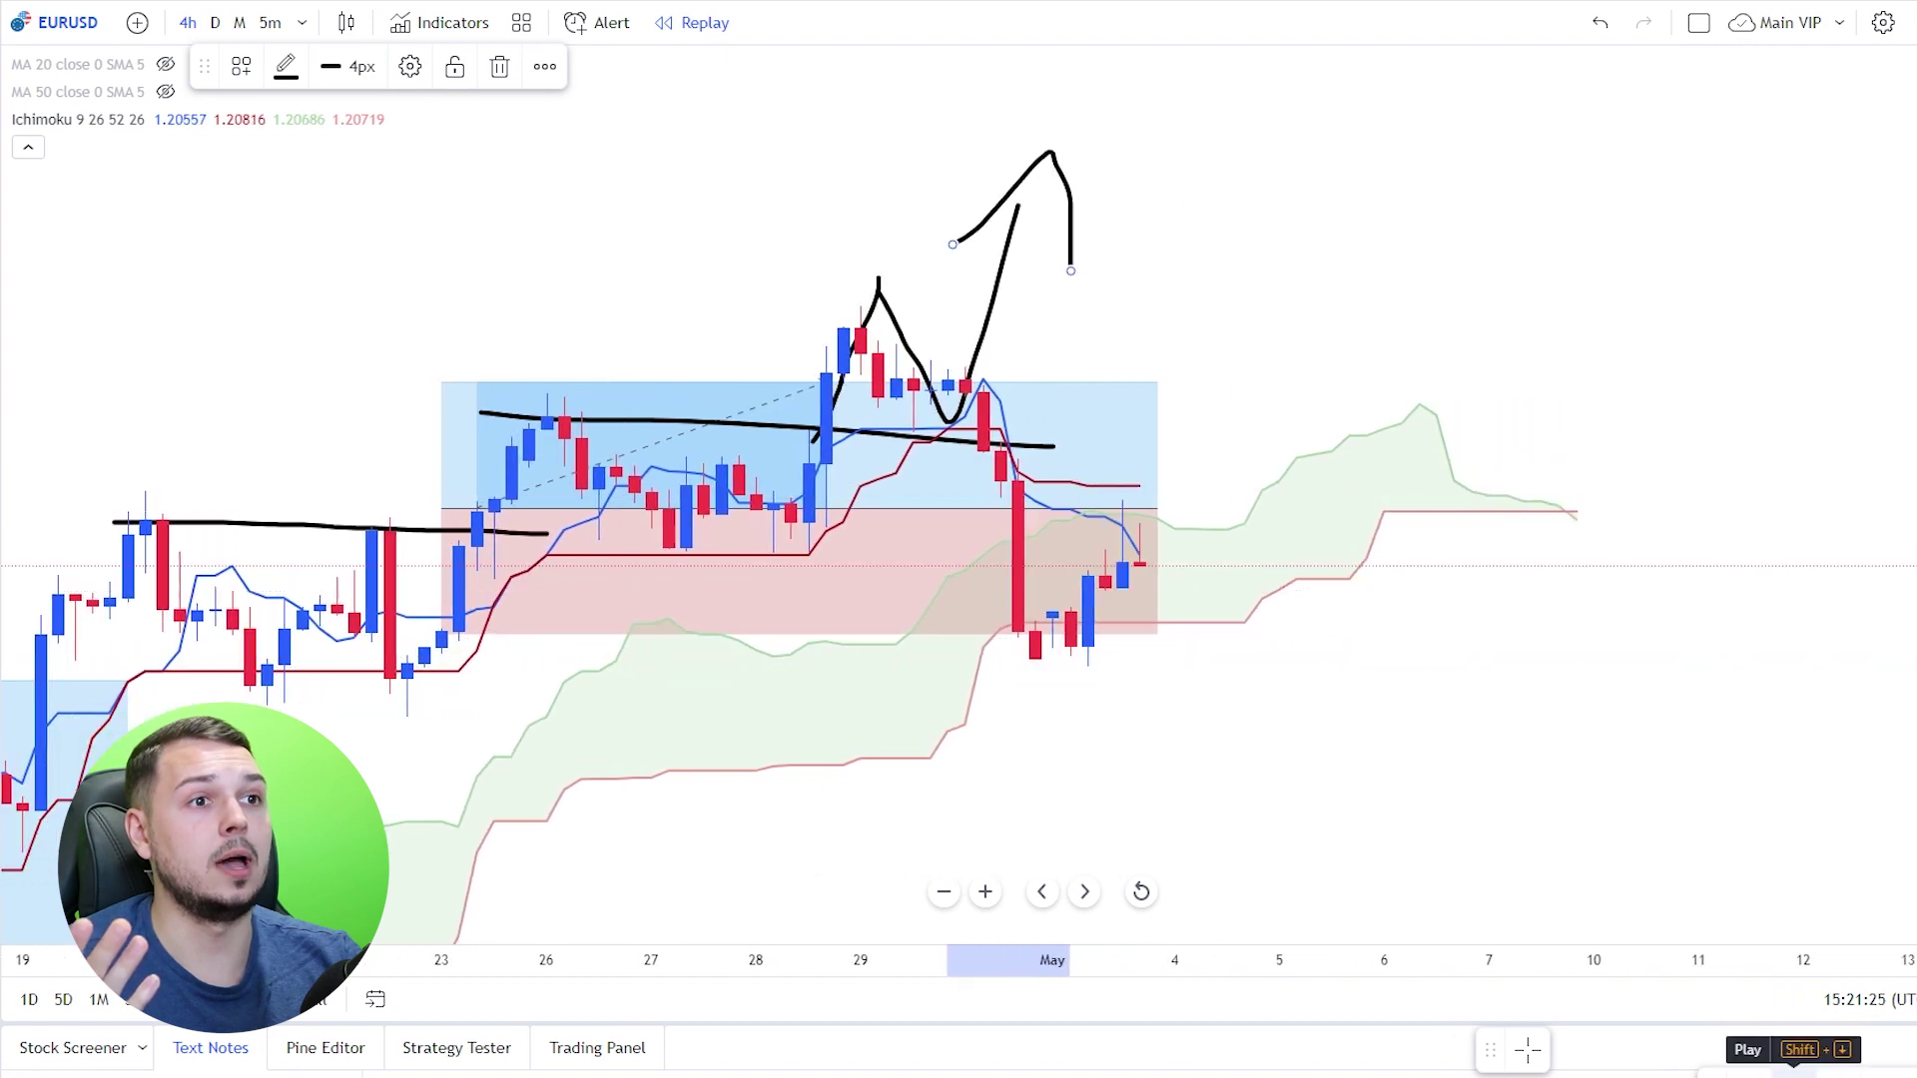
drag(866, 379, 1086, 677)
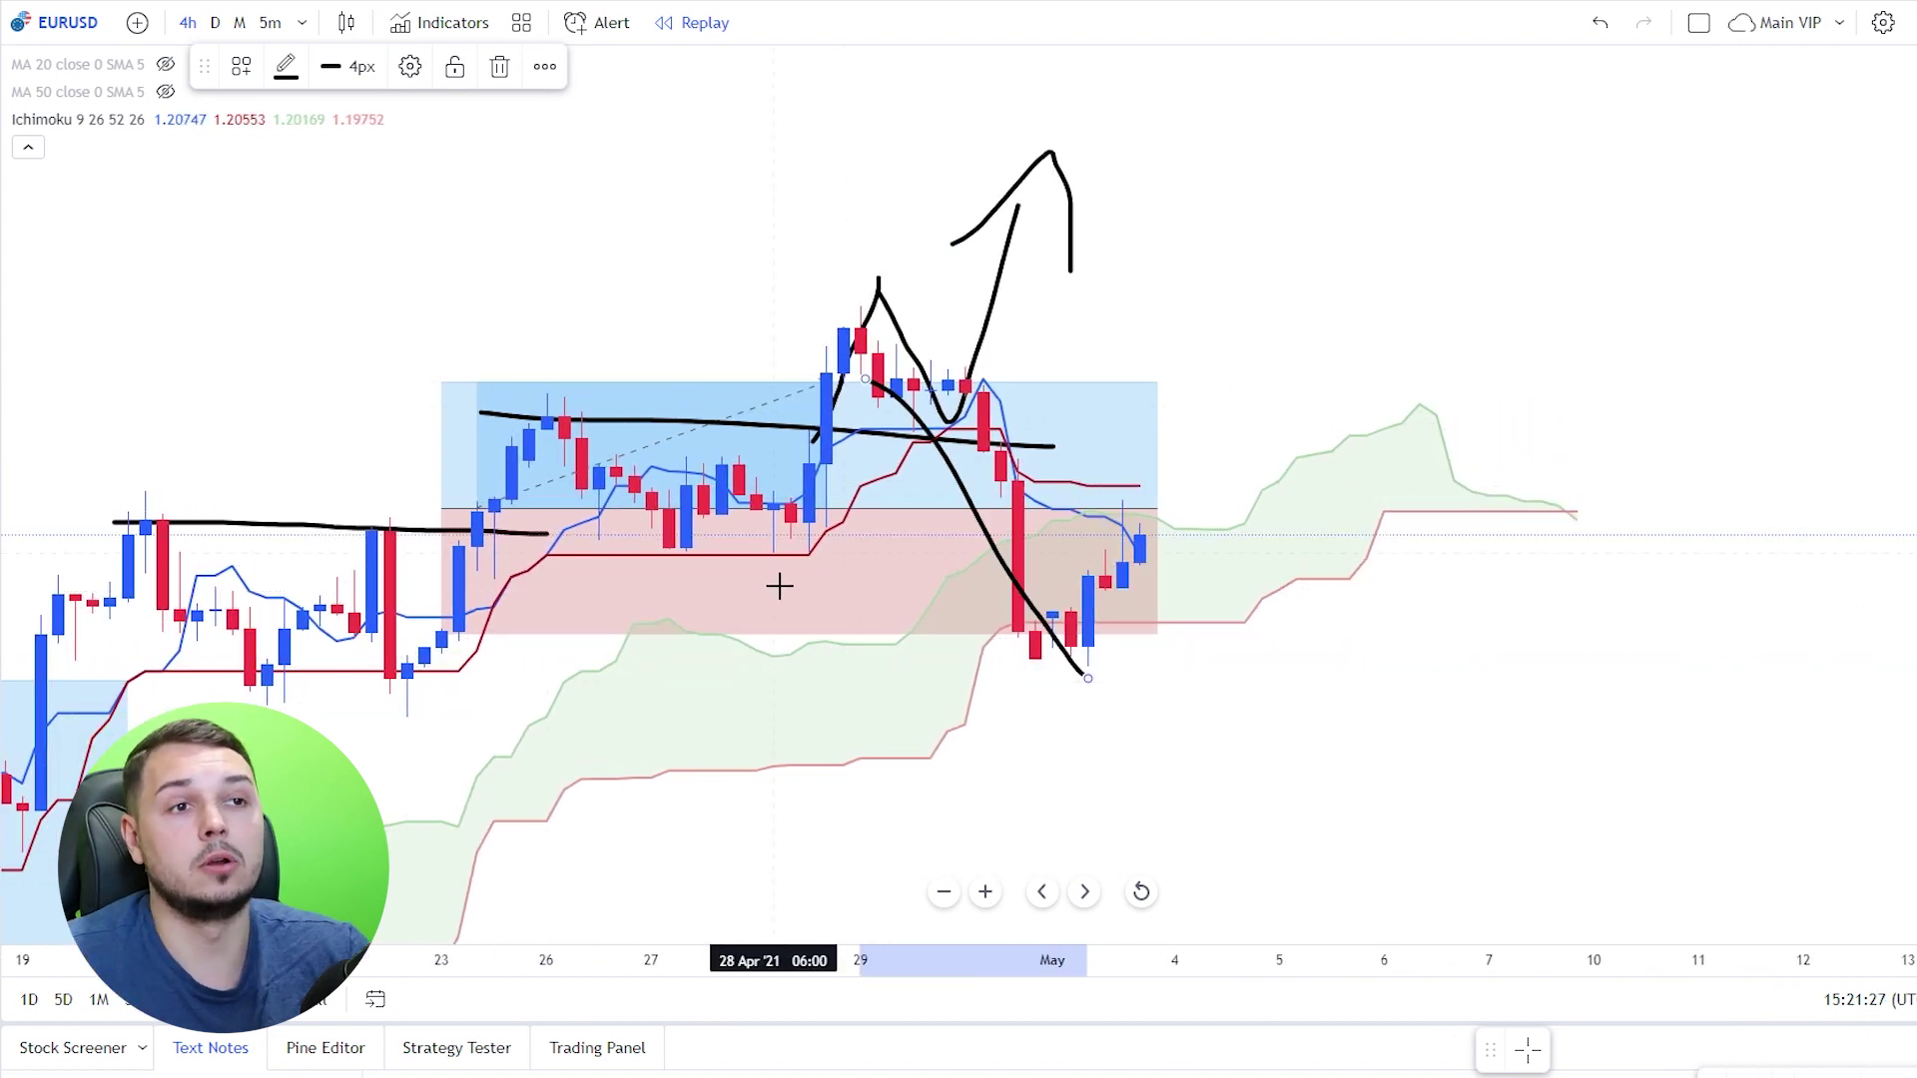
key(ctrl+z)
key(ctrl+z)
key(ctrl+z)
key(ctrl+z)
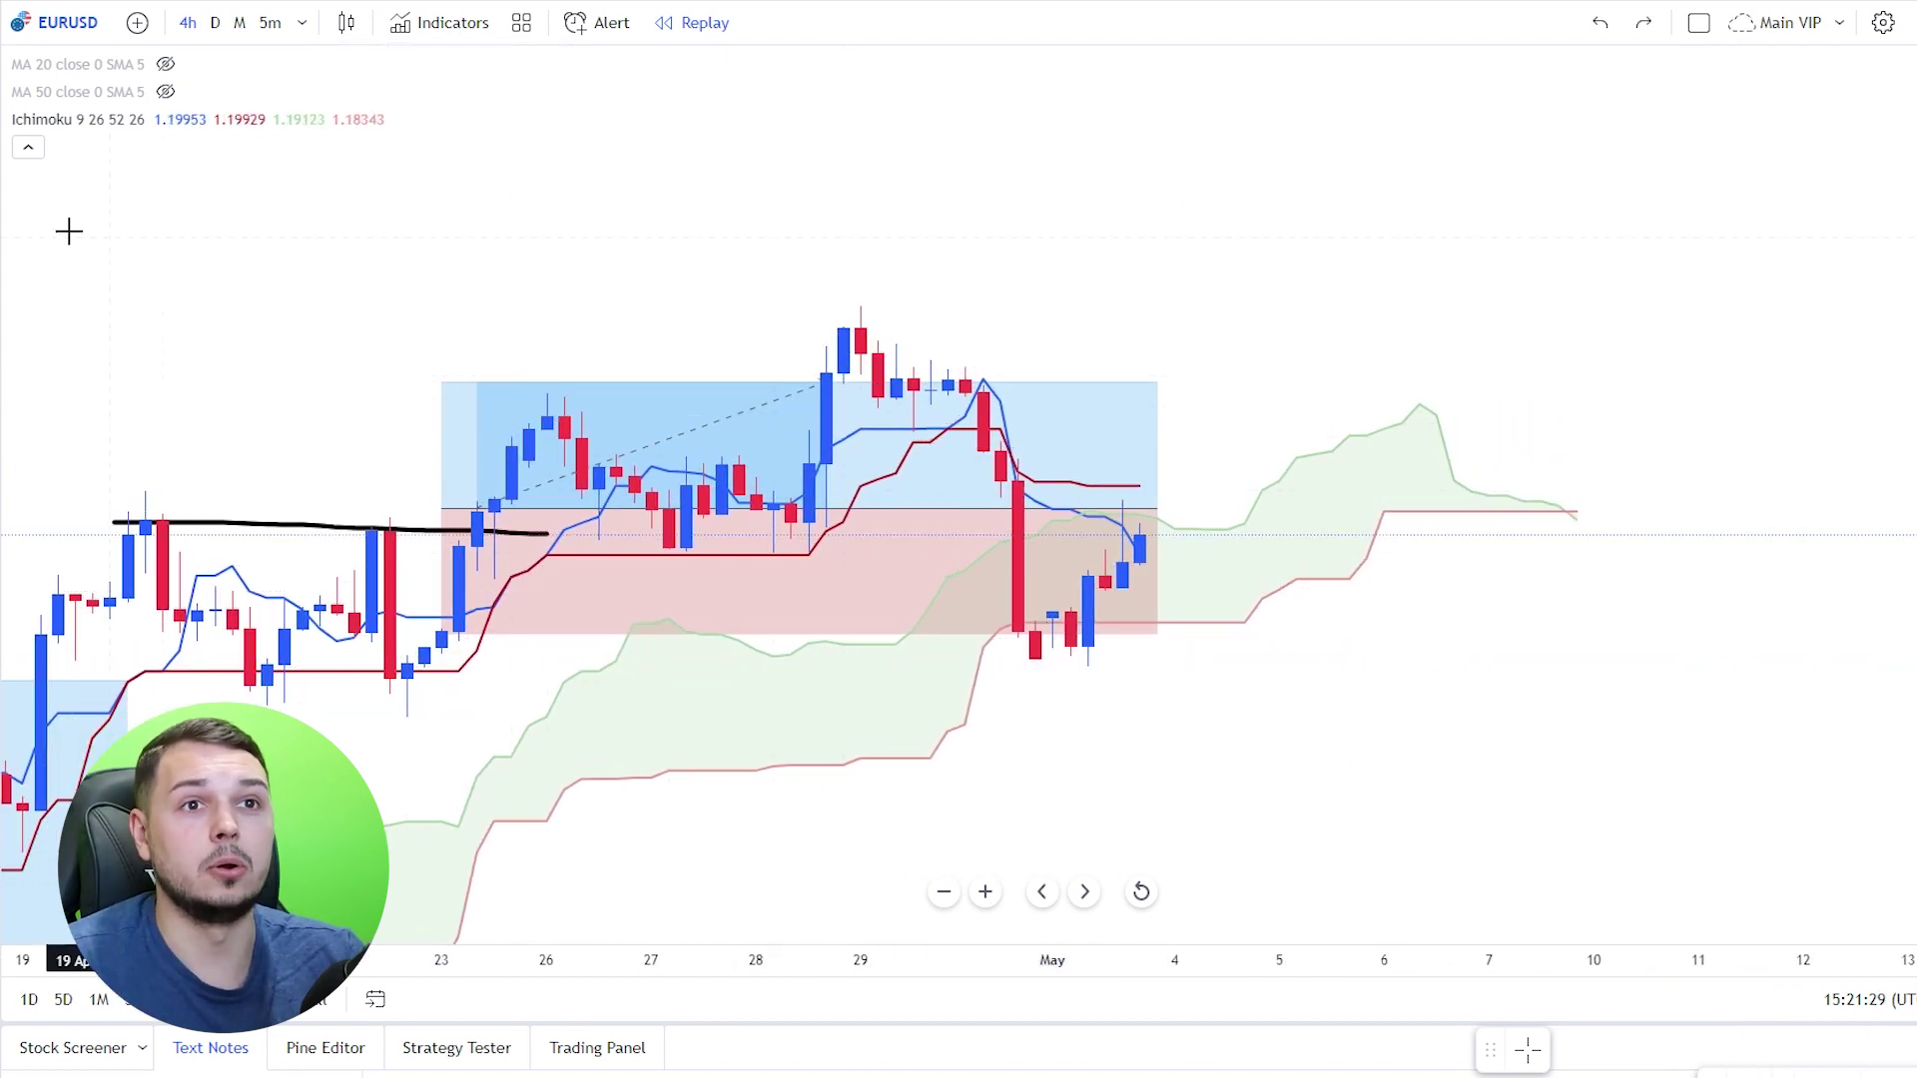
- Test a higher target on the 23 April long position and move its stop up to the entry price
click(534, 427)
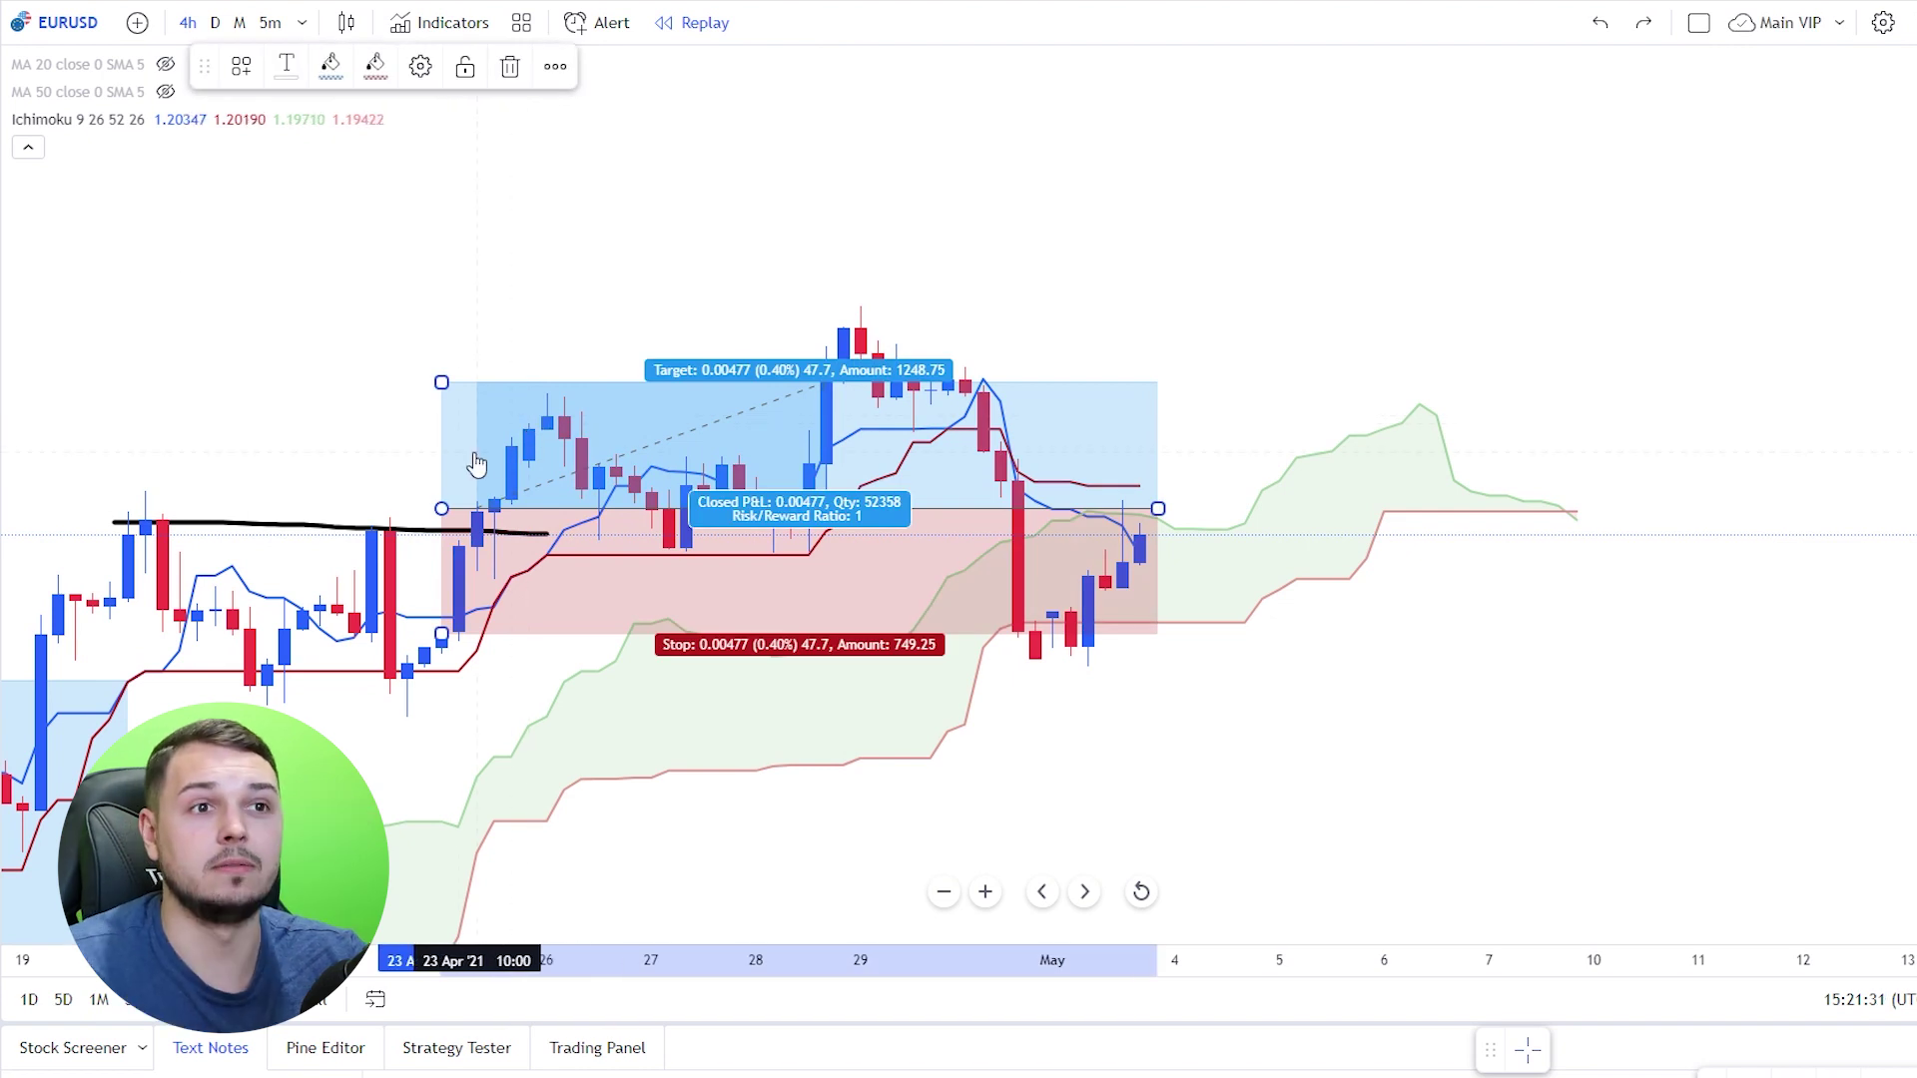
click(256, 403)
click(441, 383)
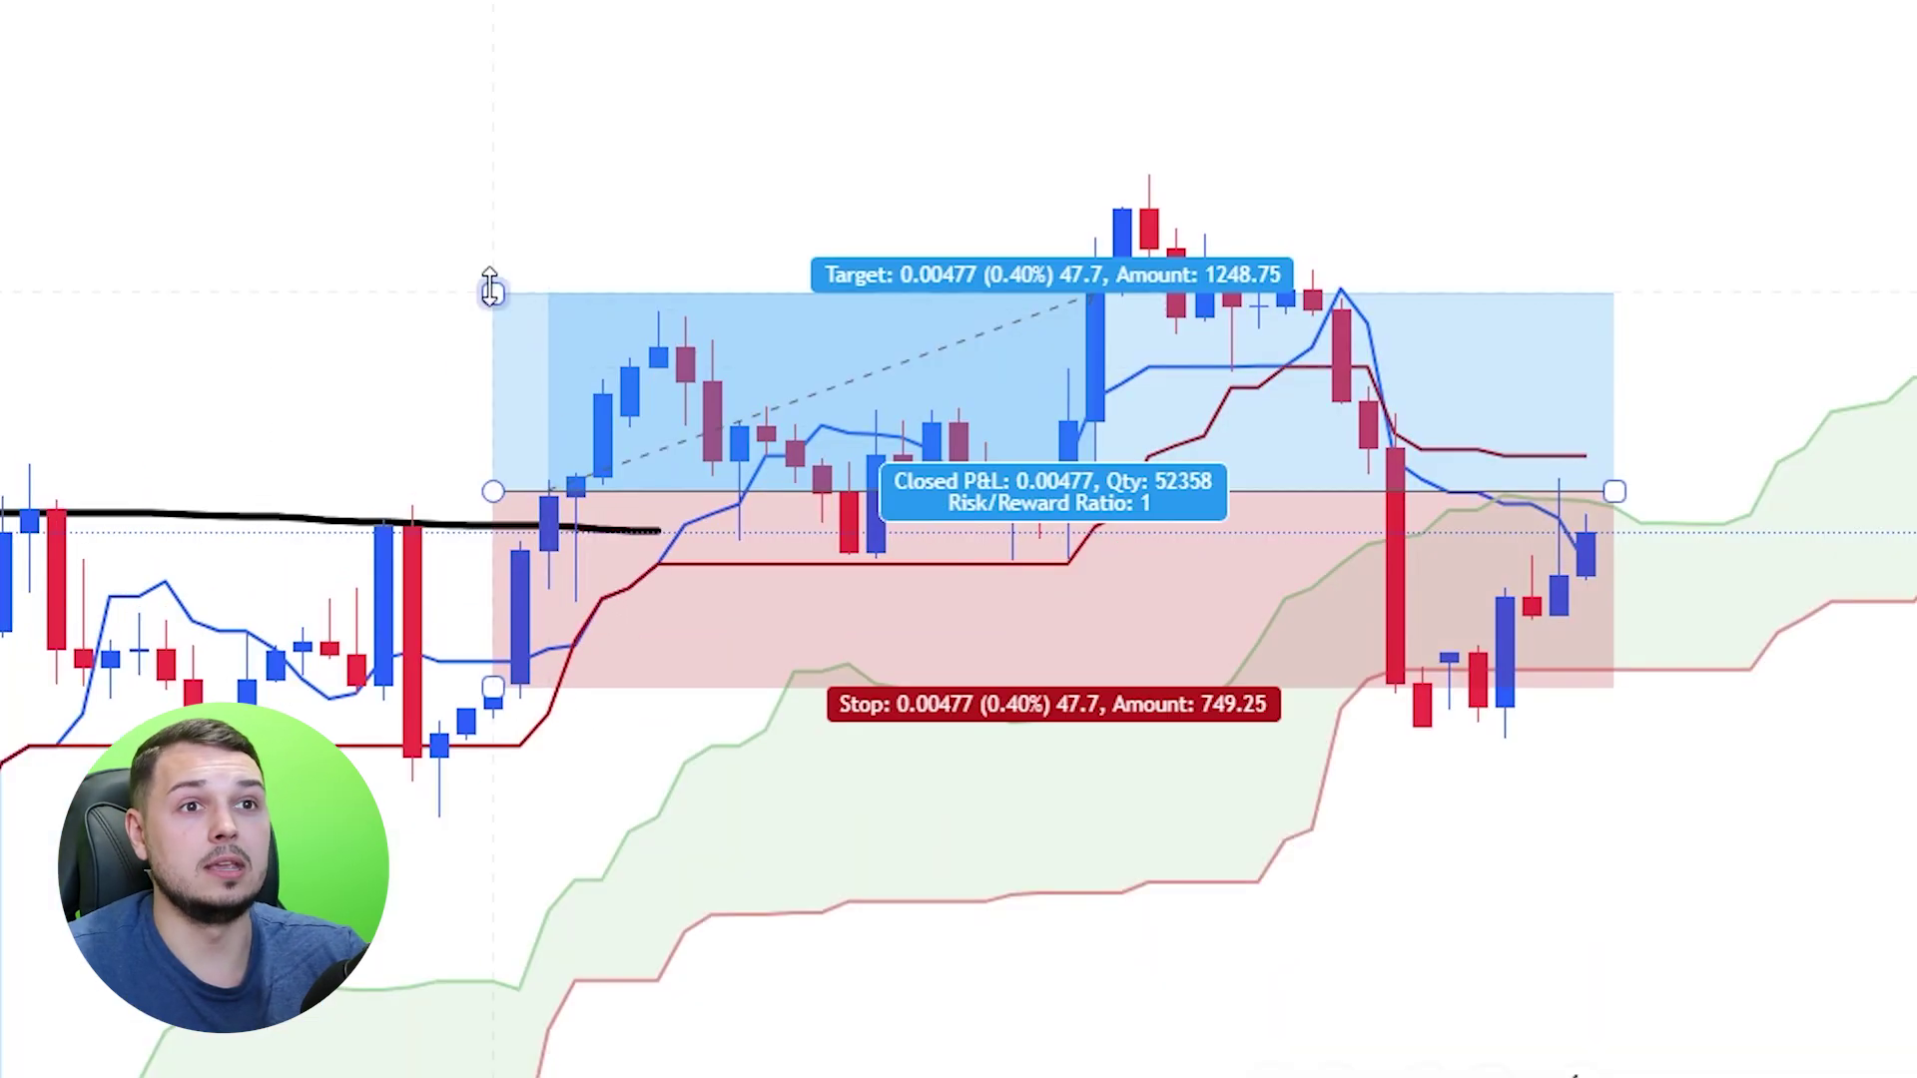
drag(490, 291, 480, 182)
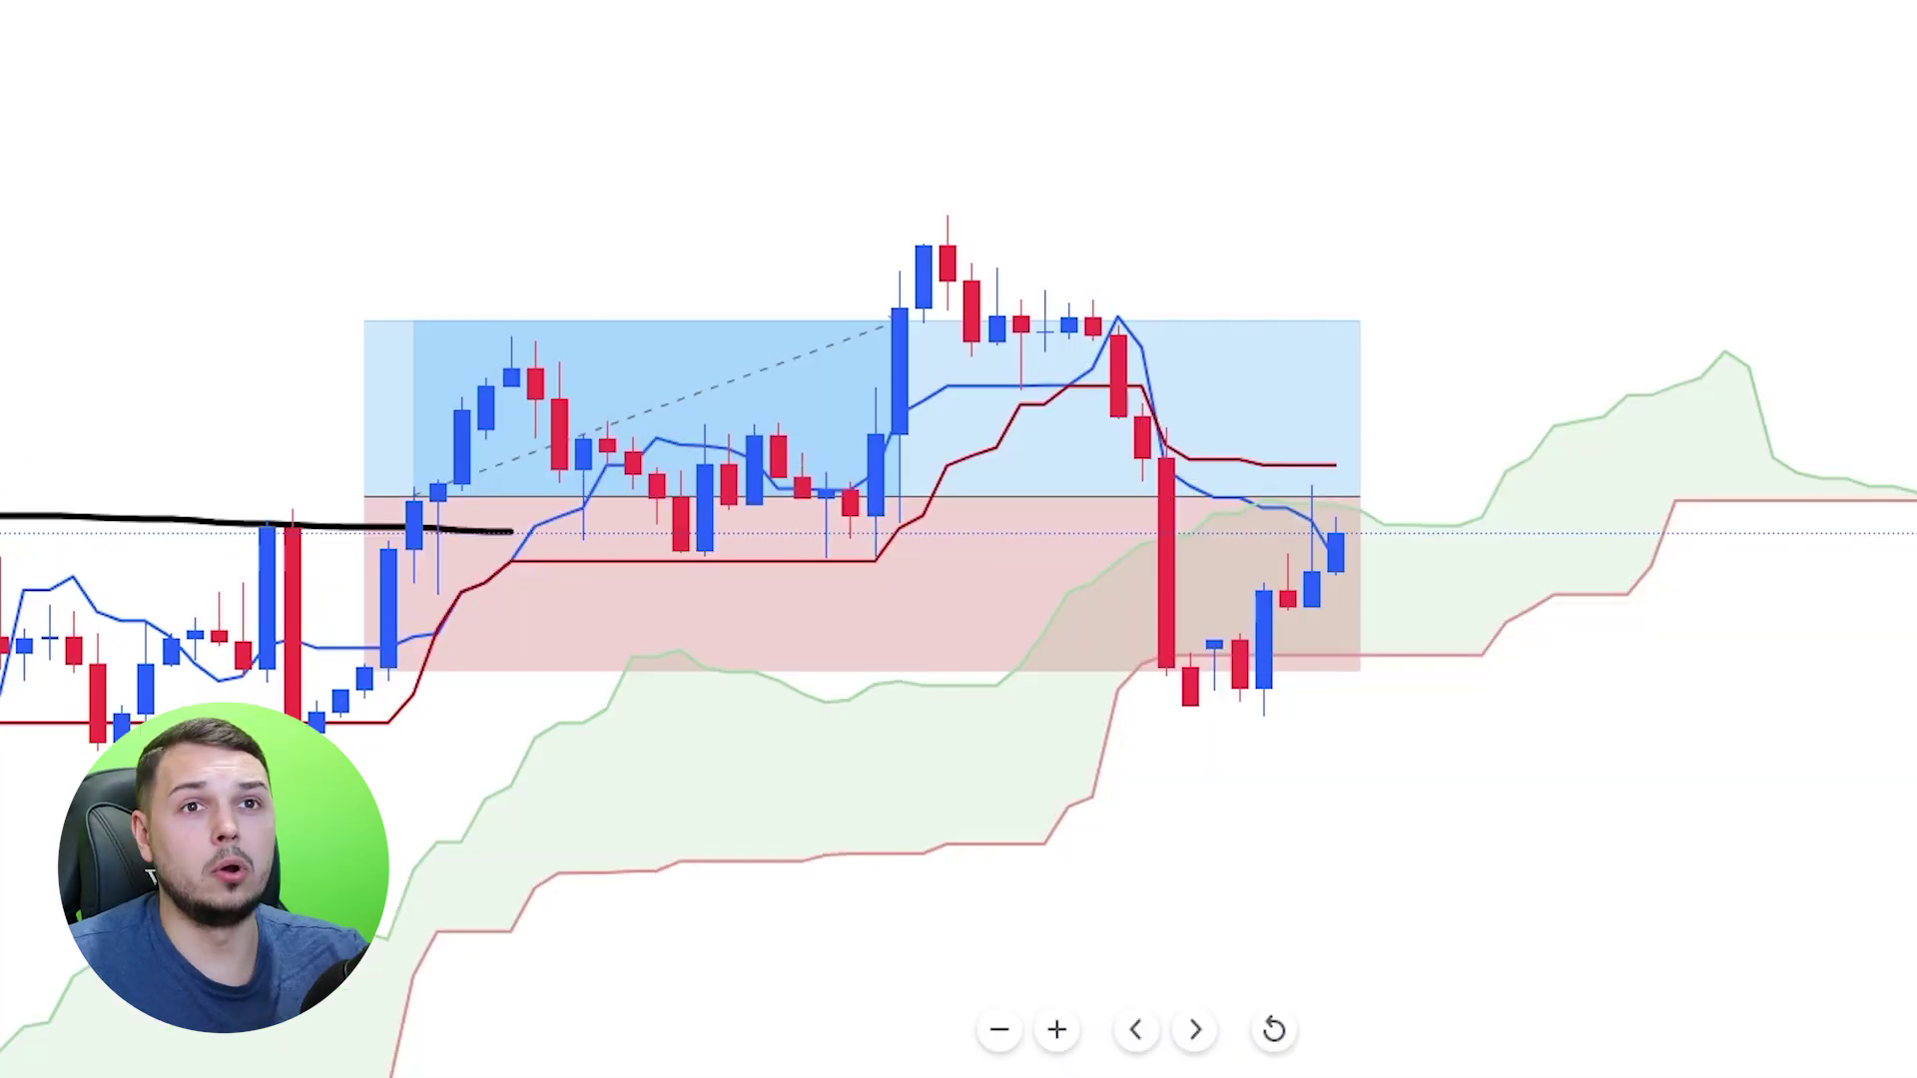
click(377, 654)
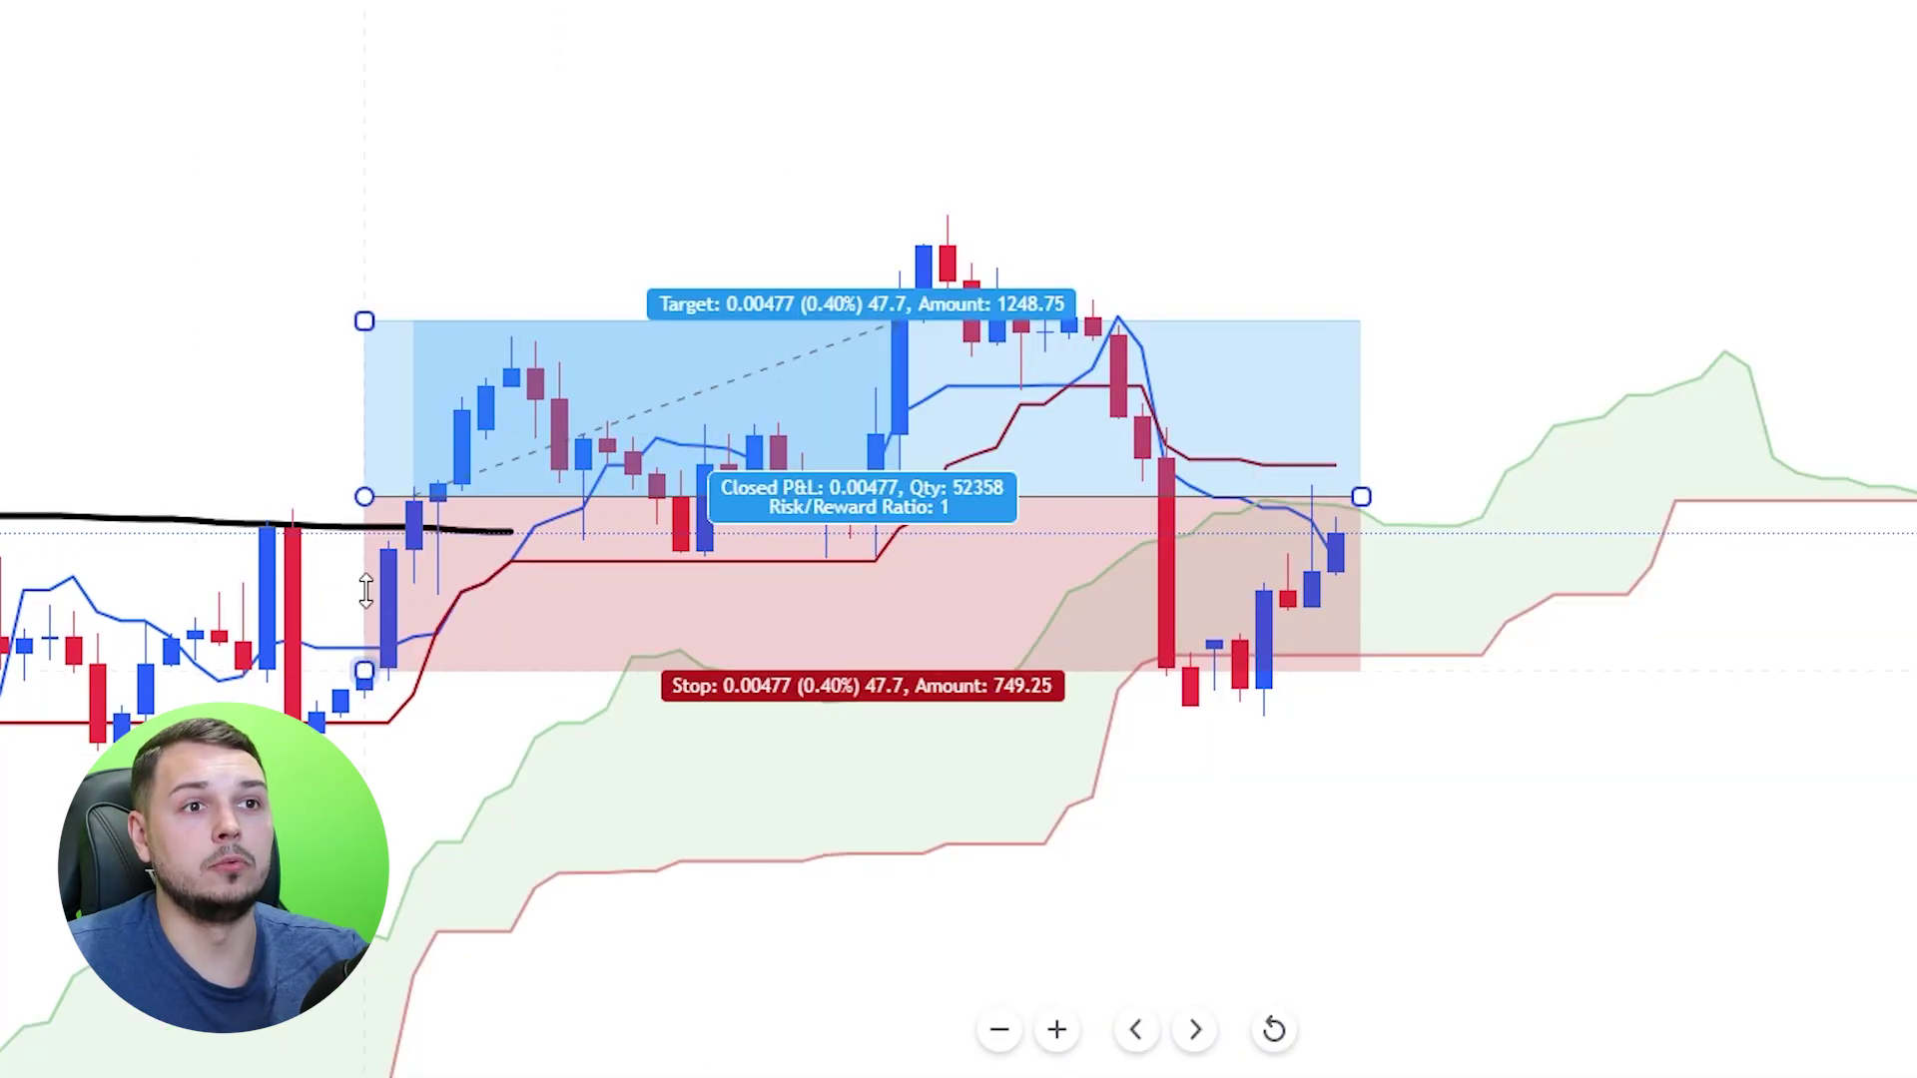
key(Delete)
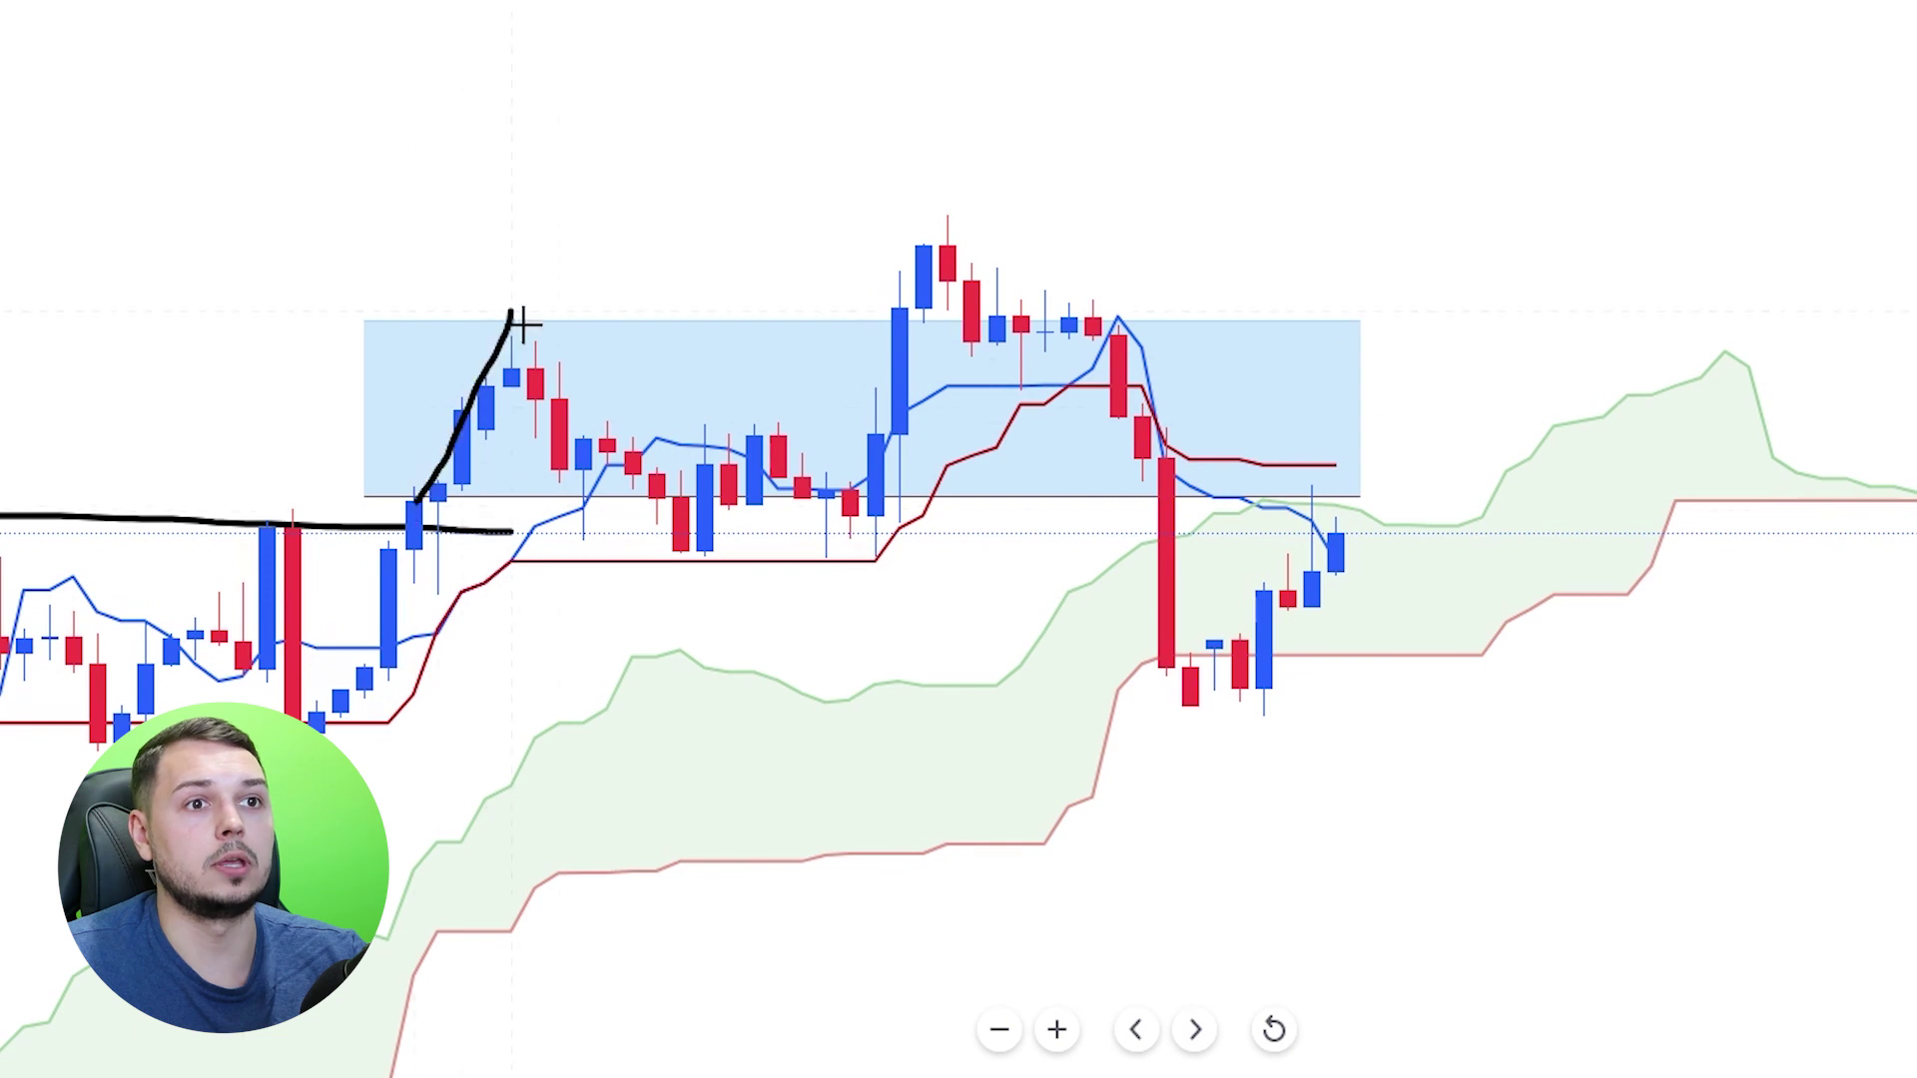
- Undo the brush stroke on the 23–26 April rise and retrace the price swings through the 29 April high
key(ctrl+z)
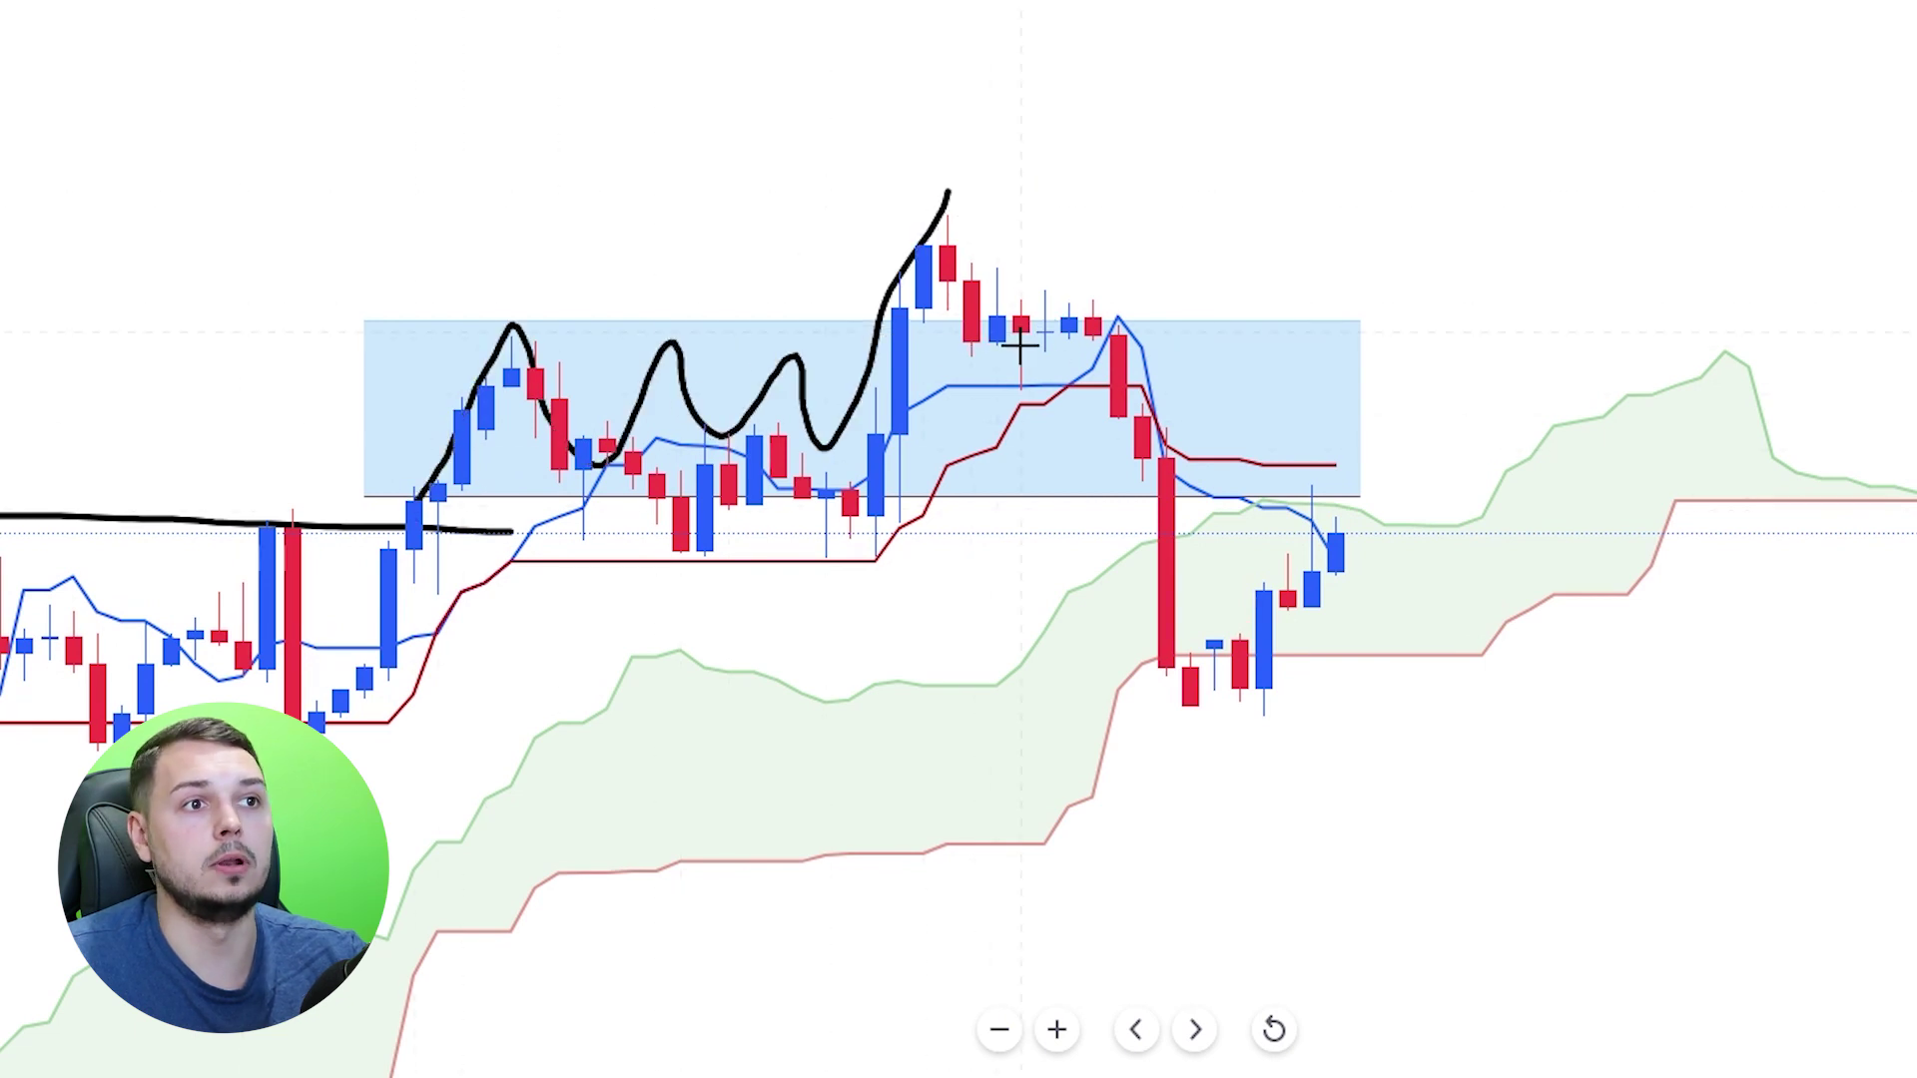
drag(1238, 540, 1239, 541)
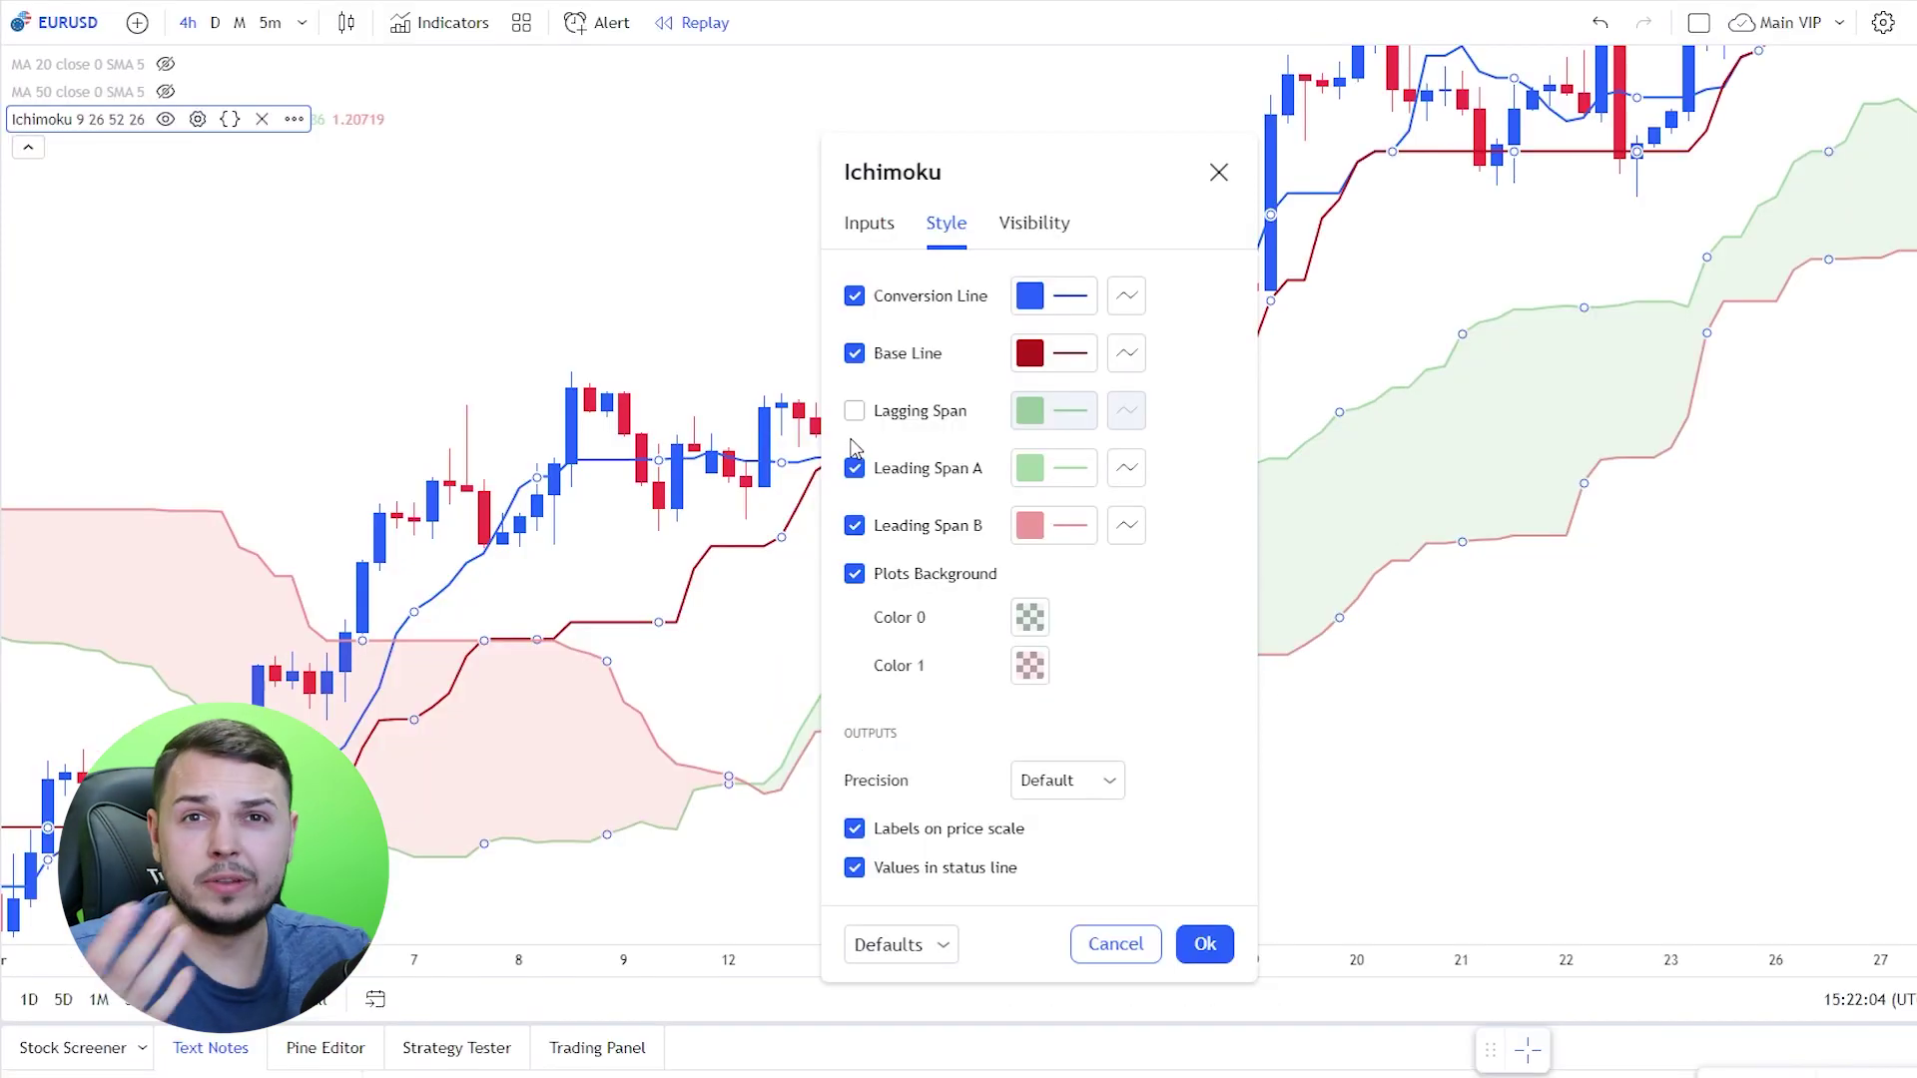
- Enable the Lagging Span in the Ichimoku style settings and apply it to the chart
click(854, 412)
click(1220, 954)
drag(1307, 361, 1283, 689)
drag(912, 257, 871, 234)
scroll(887, 205, up, 1)
- Trace the lagging span above the candles and over the late-April consolidation with brush strokes, and undo them
mouse_move(362, 532)
mouse_down()
mouse_move(679, 384)
mouse_move(973, 374)
mouse_move(1373, 174)
mouse_move(839, 367)
mouse_up()
key(ctrl+z)
mouse_move(1102, 389)
mouse_down()
mouse_move(1161, 529)
mouse_move(1284, 432)
mouse_up()
key(ctrl+z)
key(ctrl+z)
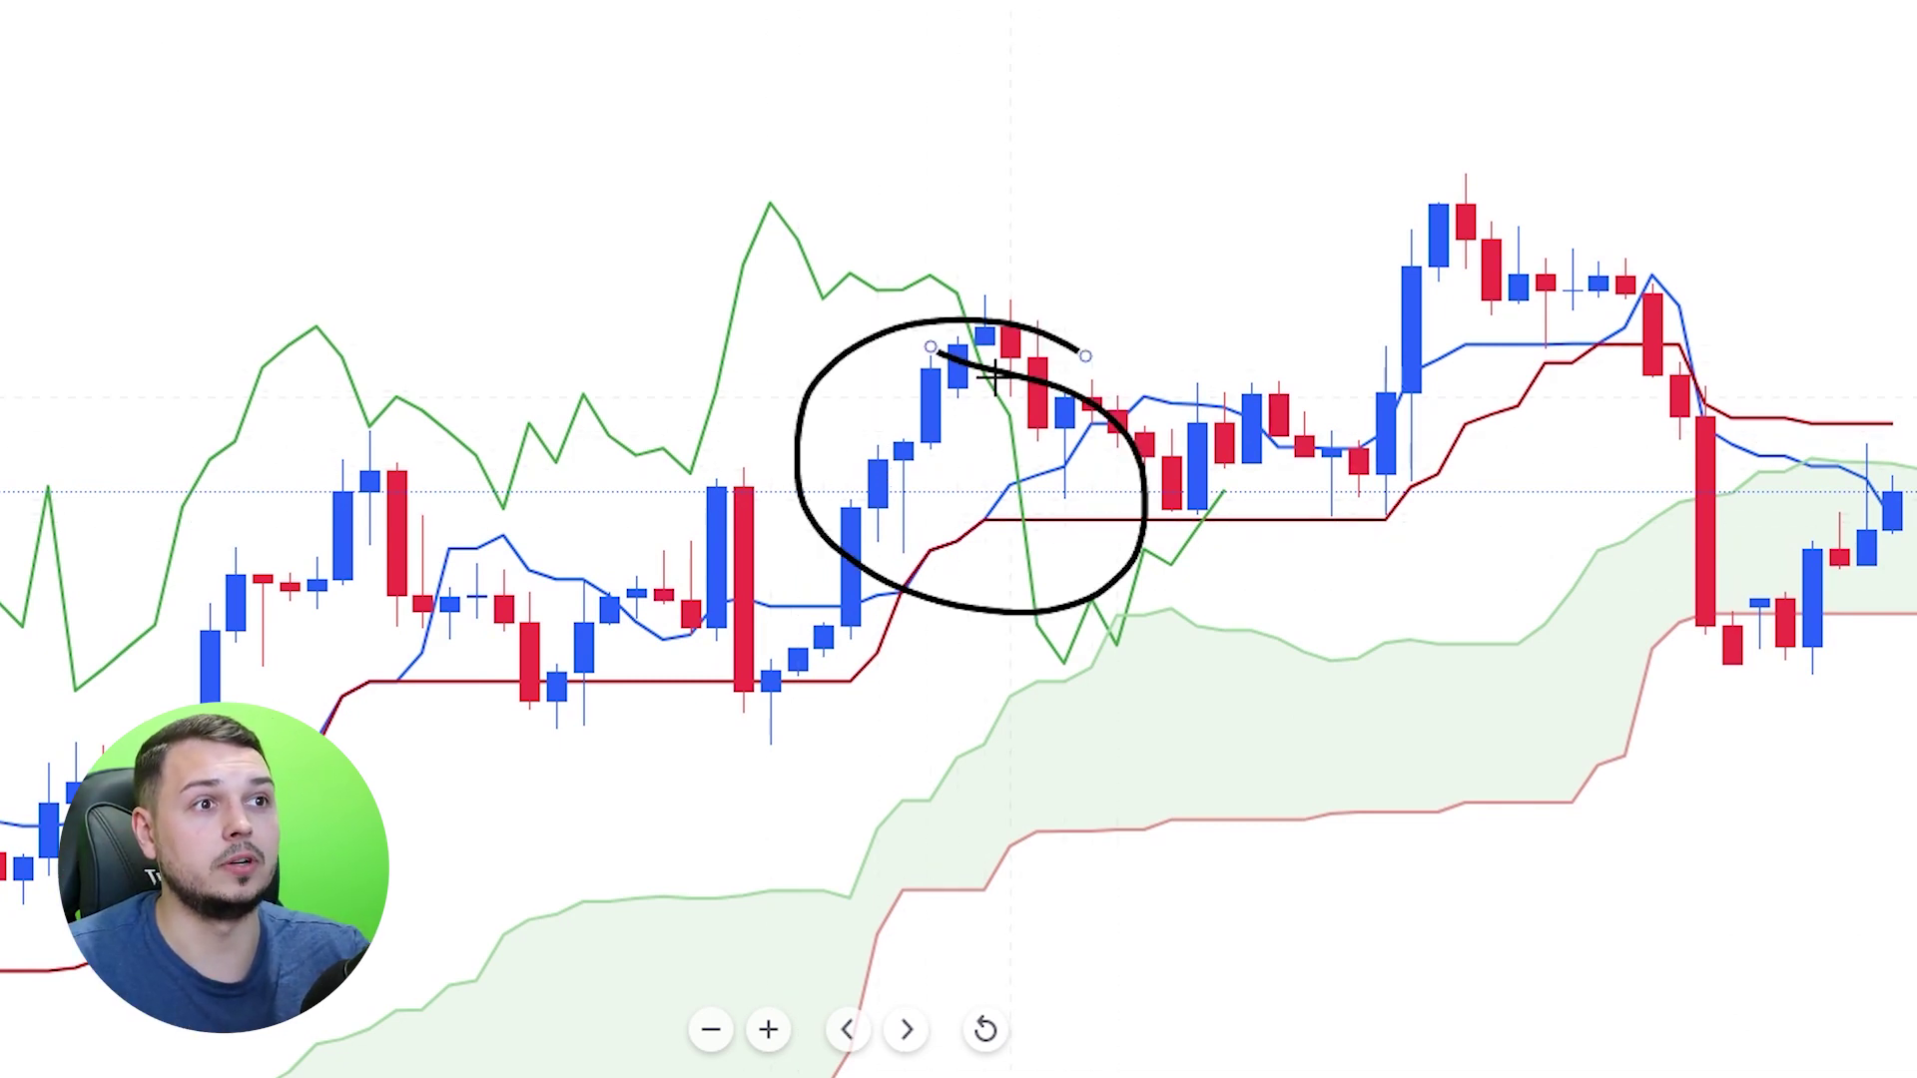
- Mark the lagging span crossing and the 26–28 April range with a circle, zigzag and two boundary lines, undoing every stroke
key(ctrl+z)
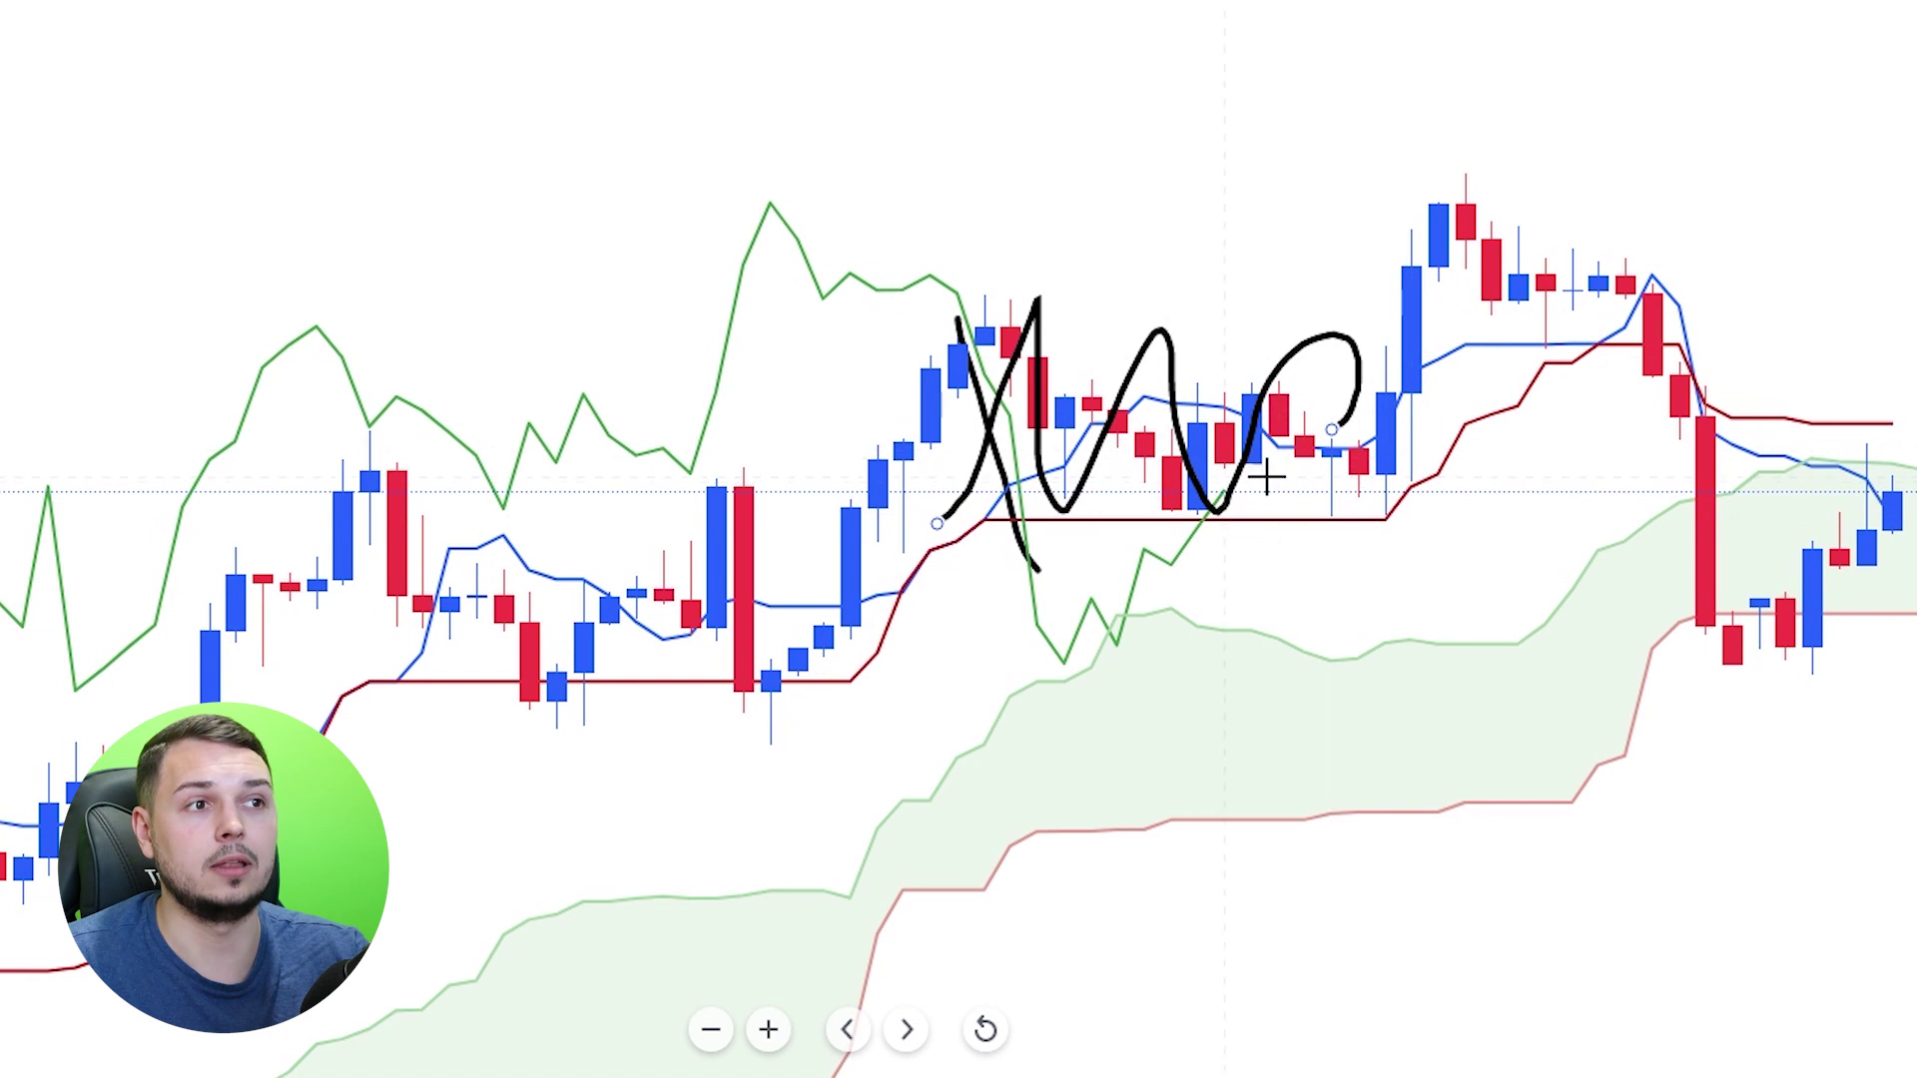
key(ctrl+z)
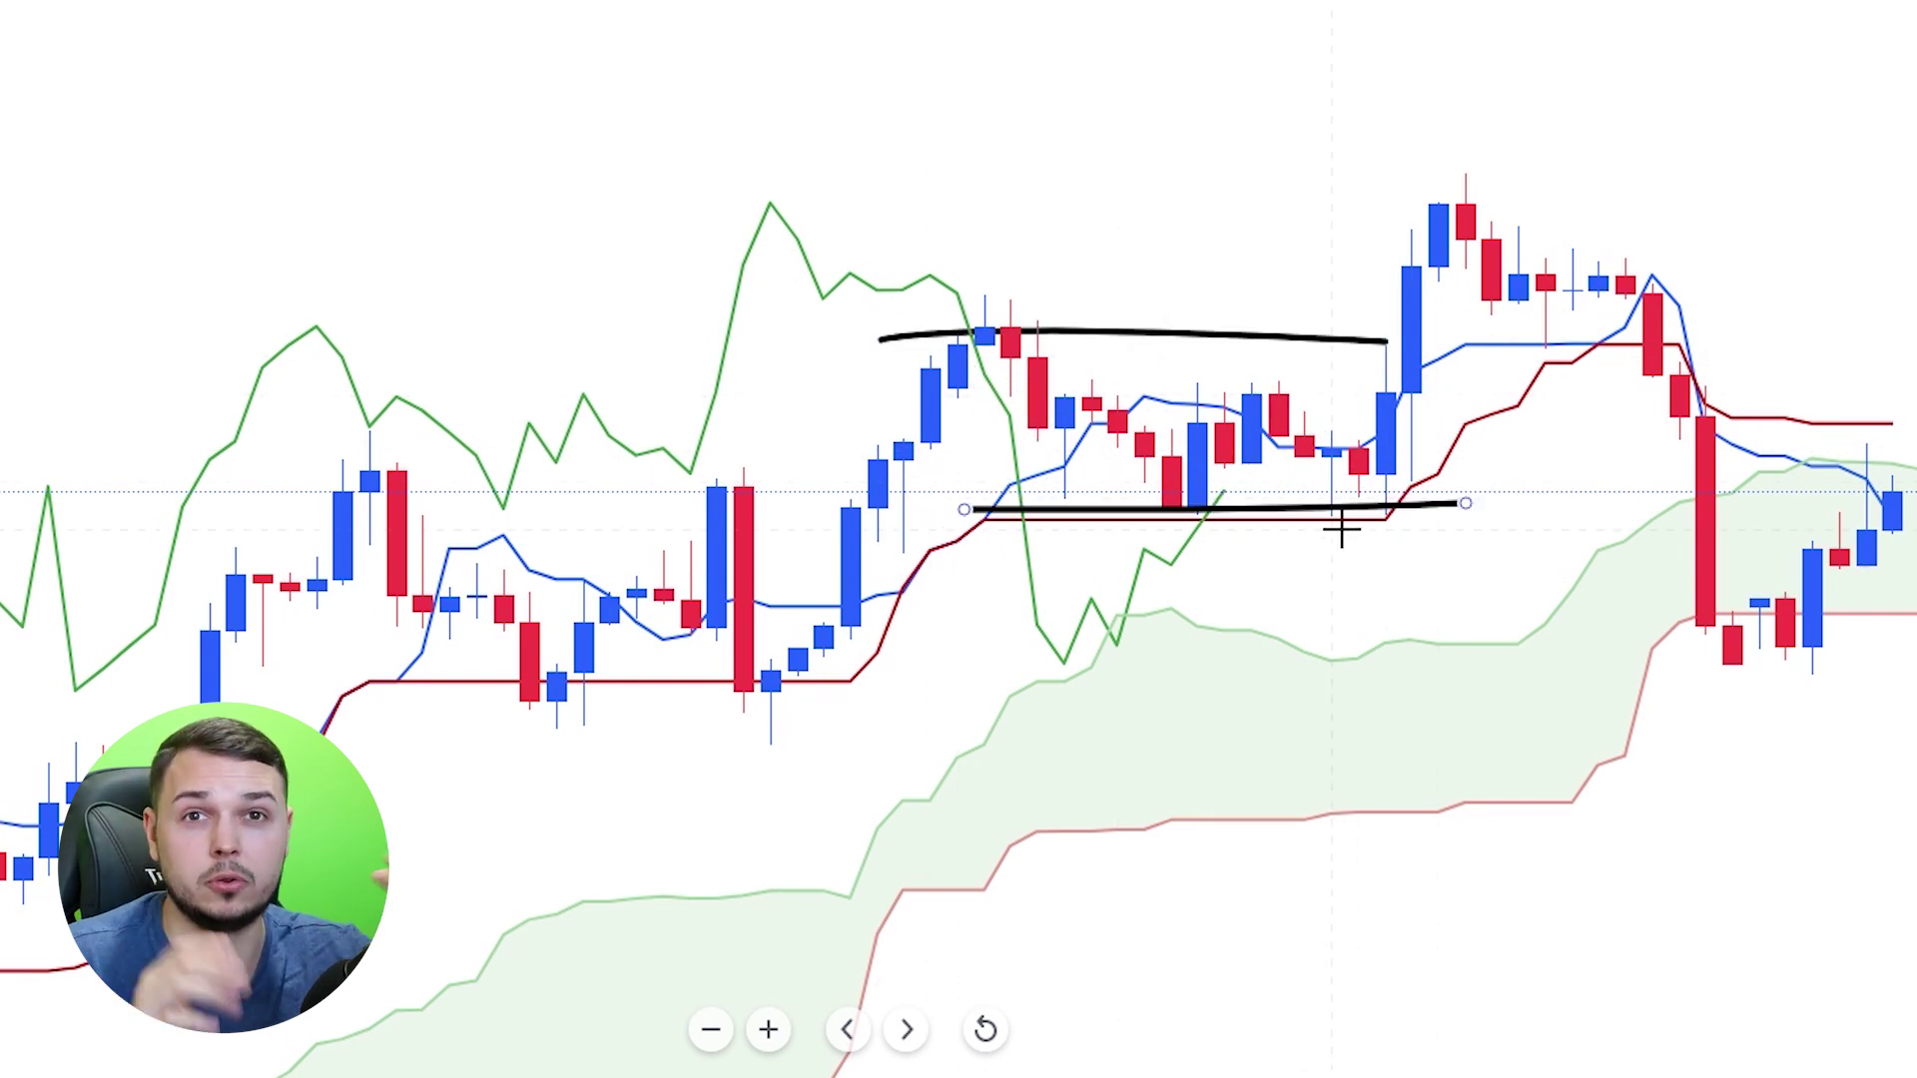
key(ctrl+z)
key(ctrl+z)
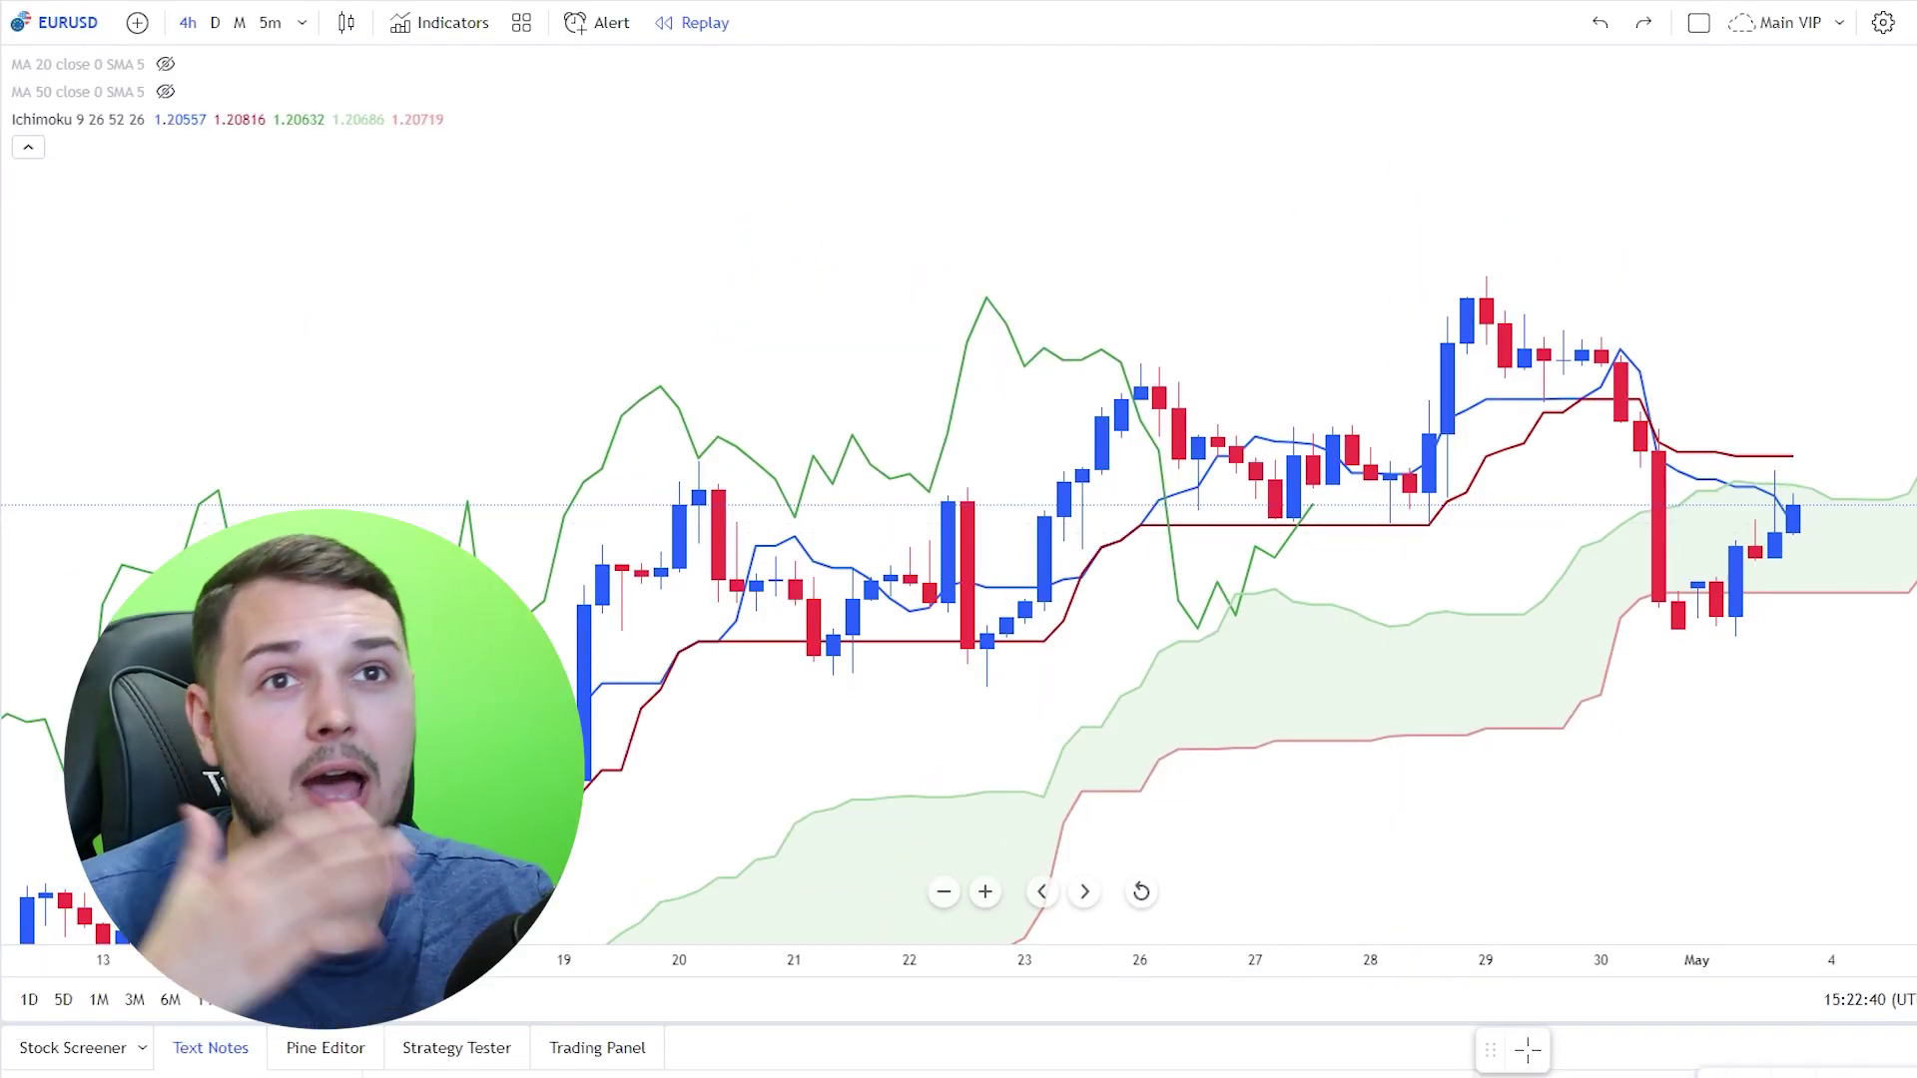
drag(540, 269, 608, 203)
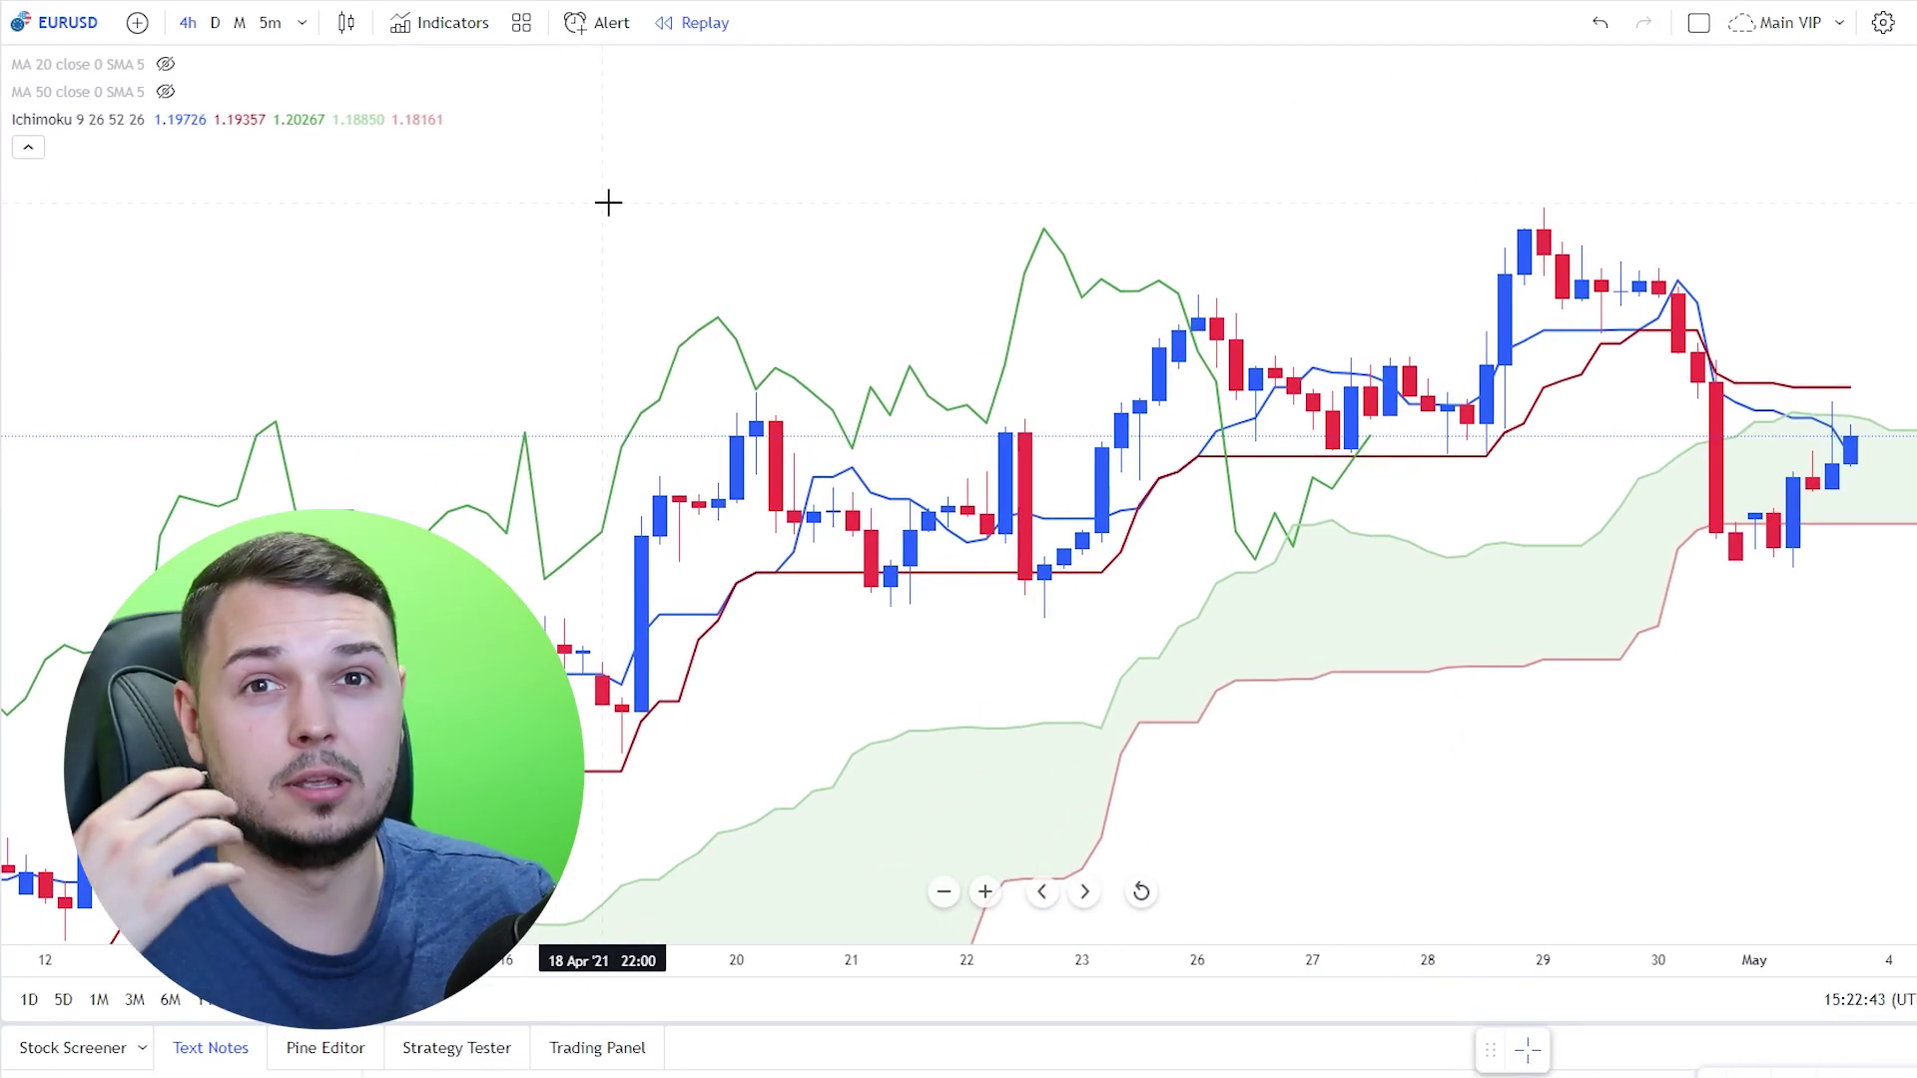